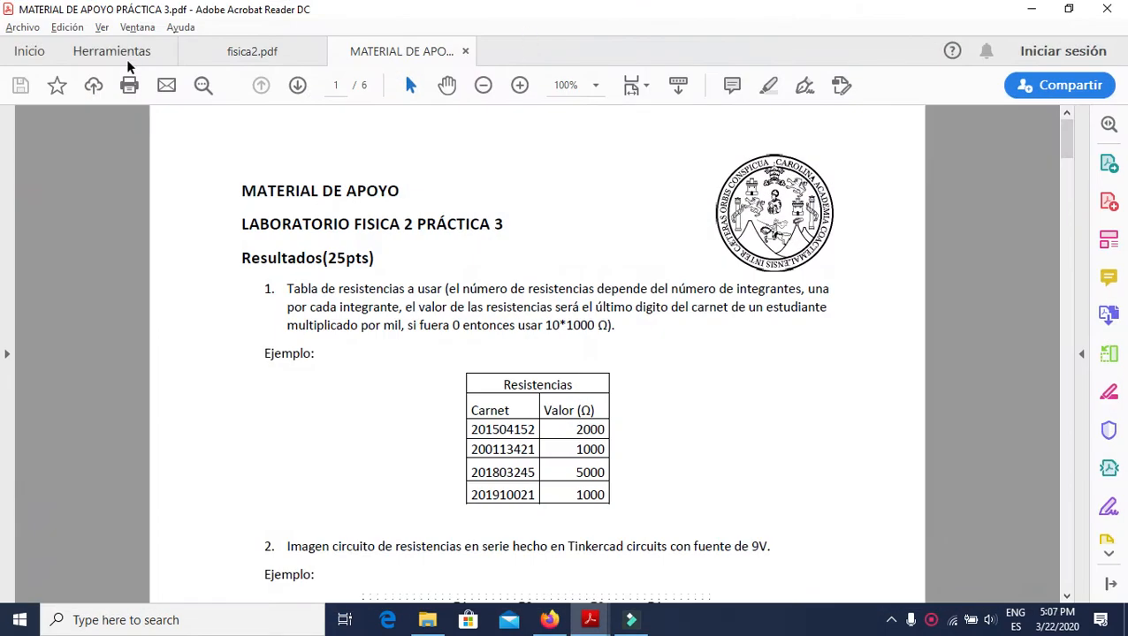
# Open fisica2.pdf and review chapter 3's sections and figures on series, parallel and mixed circuits.
pyautogui.click(213, 55)
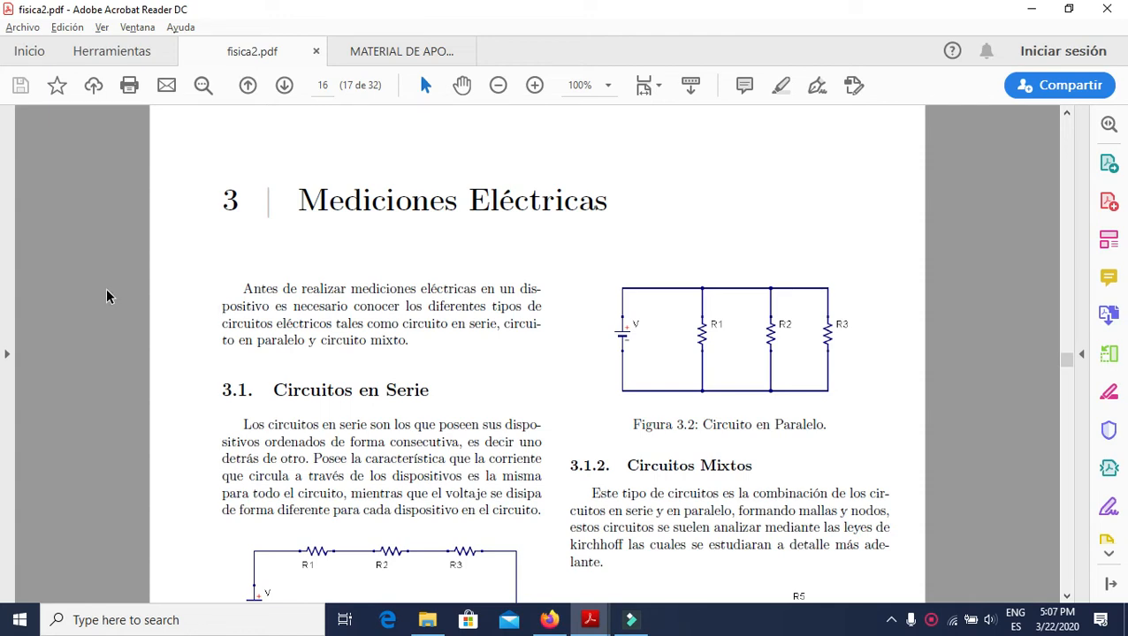
pyautogui.scroll(-3, 118, 347)
pyautogui.scroll(2, 61, 382)
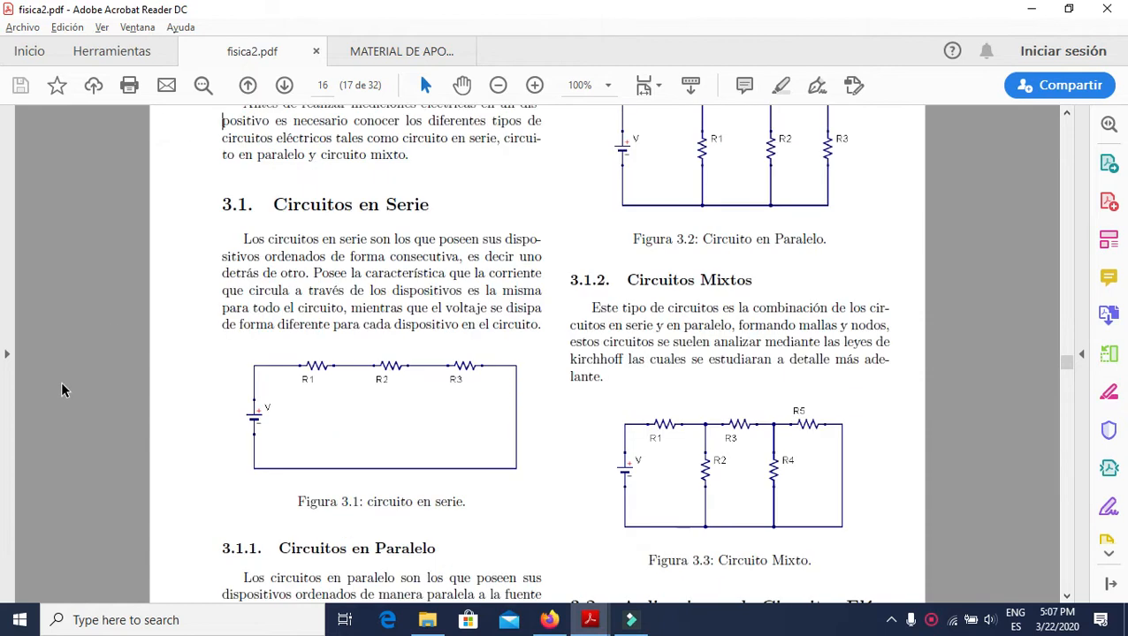
pyautogui.scroll(-1, 145, 341)
pyautogui.scroll(2, 461, 314)
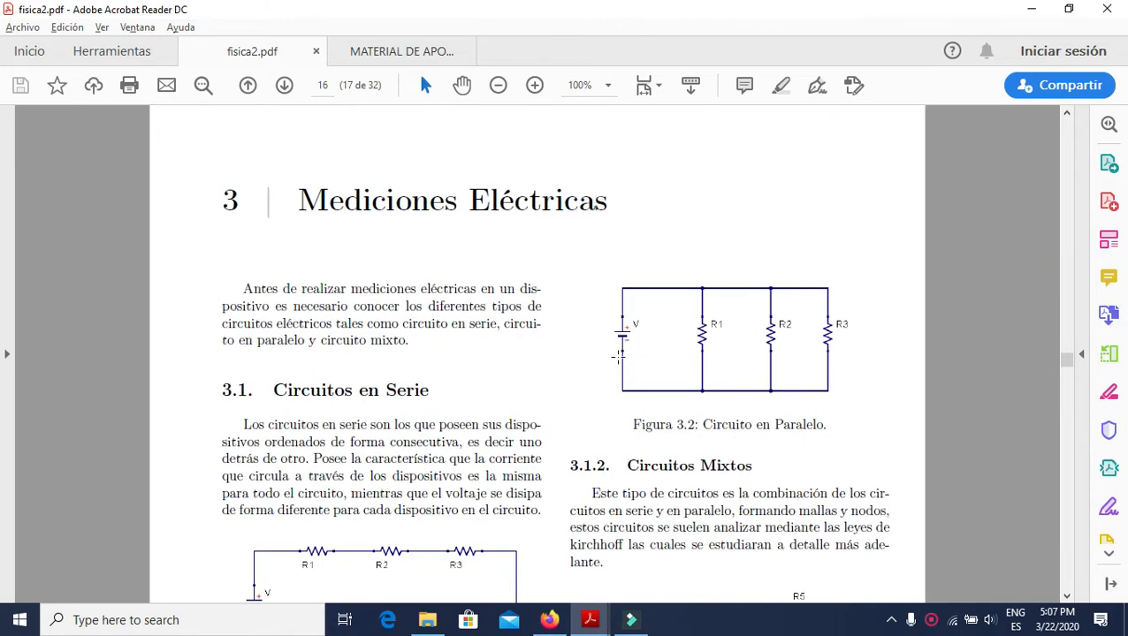
pyautogui.scroll(-2, 572, 349)
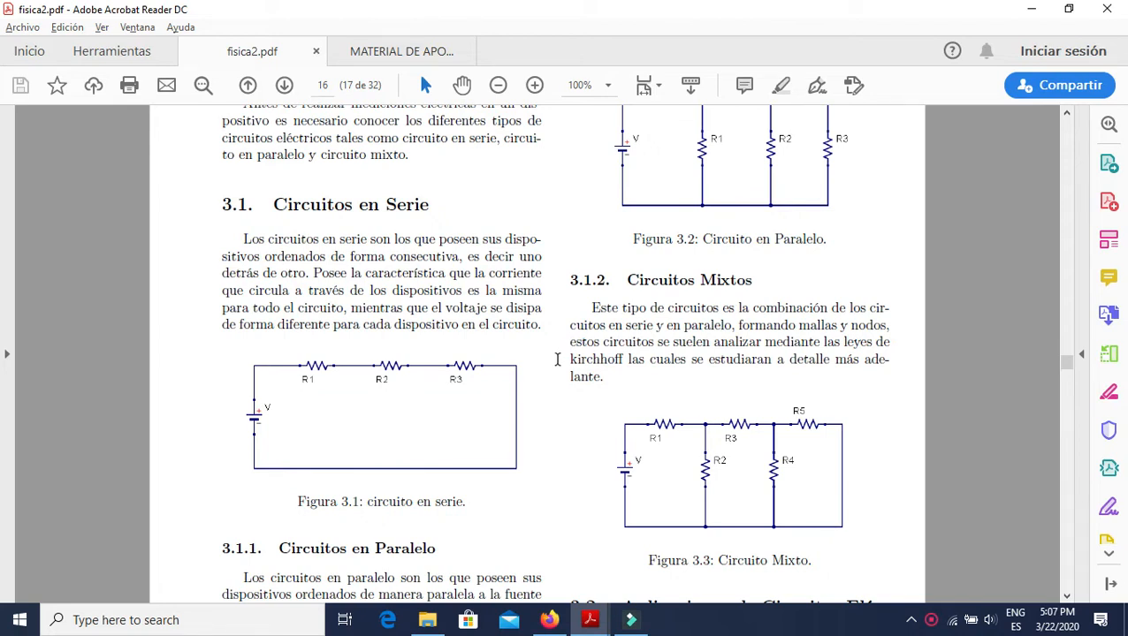
# Switch to Firefox, search the web for "tinkercad" and open the Tinkercad site.
pyautogui.click(549, 620)
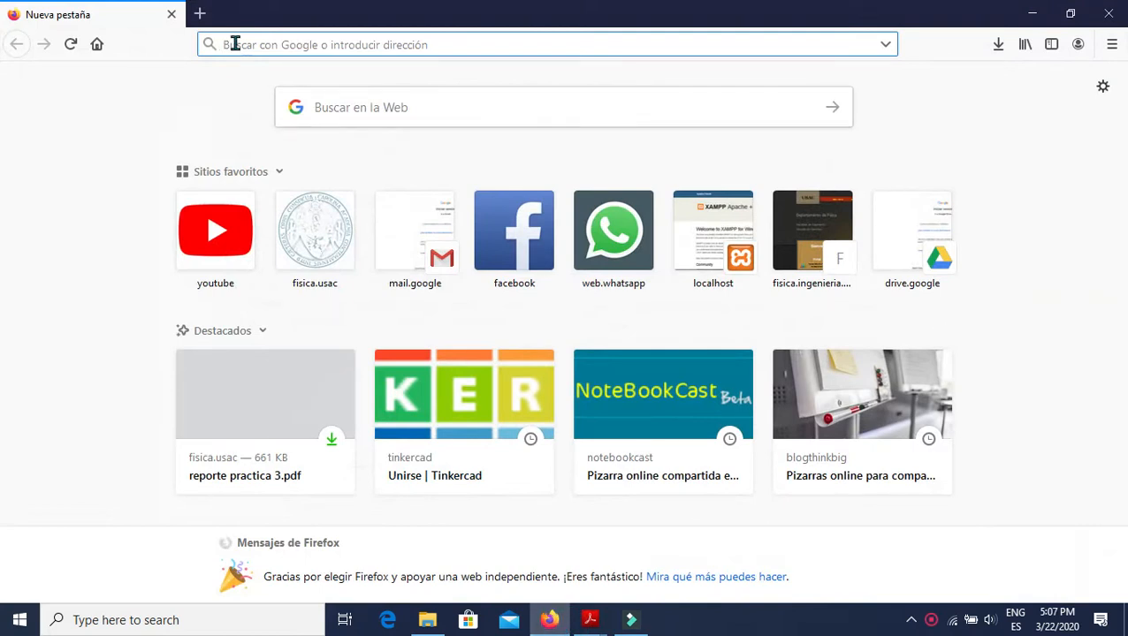
pyautogui.write('tinkercad')
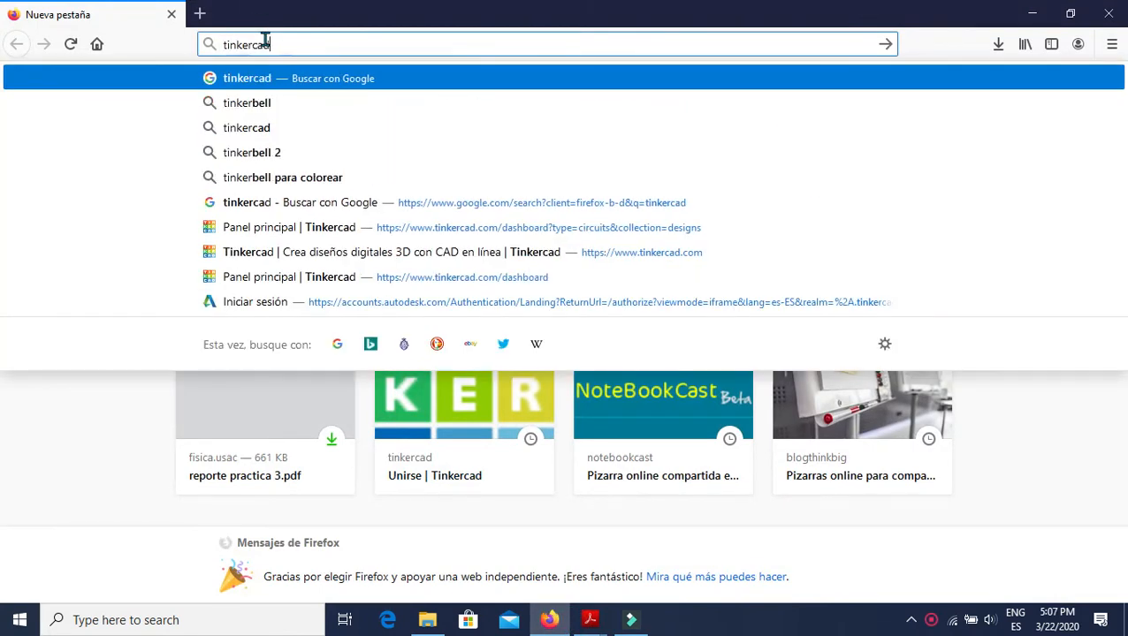
pyautogui.press('Return')
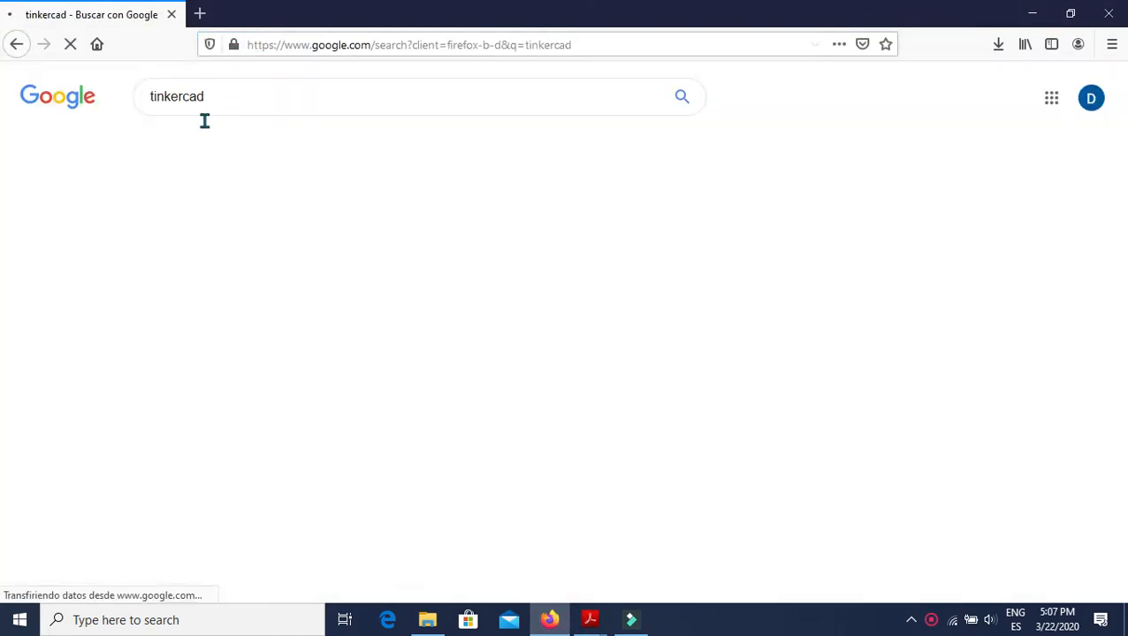
pyautogui.click(255, 234)
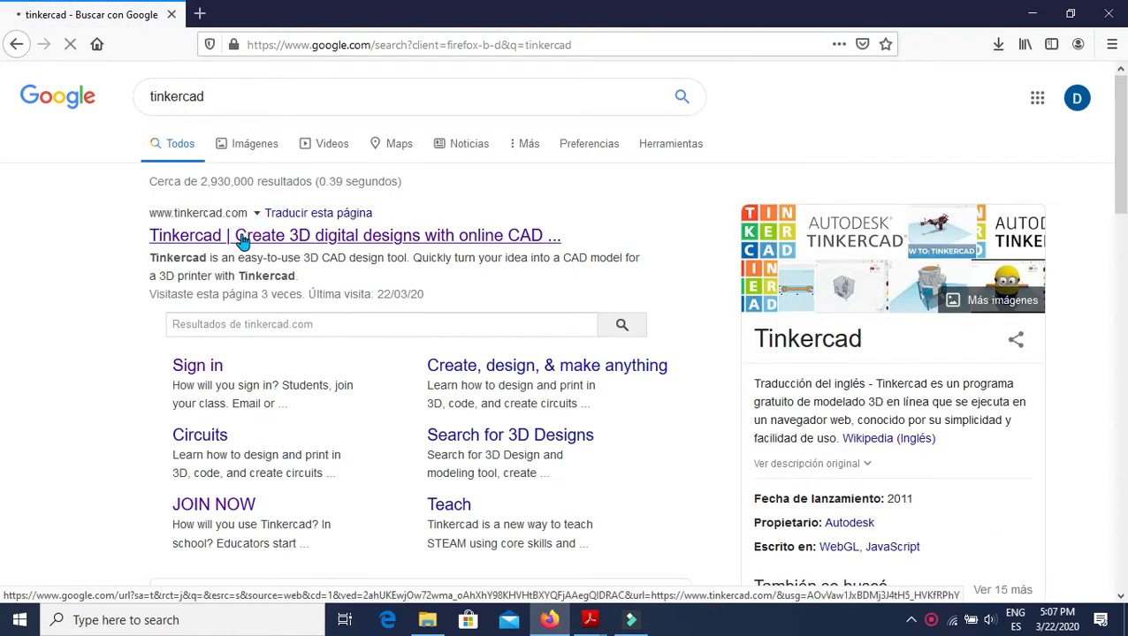
# Switch back to fisica2.pdf in Acrobat Reader and examine the series, parallel and mixed circuit descriptions and Figures 3.1 to 3.3.
pyautogui.hotkey('alt', 'Tab')
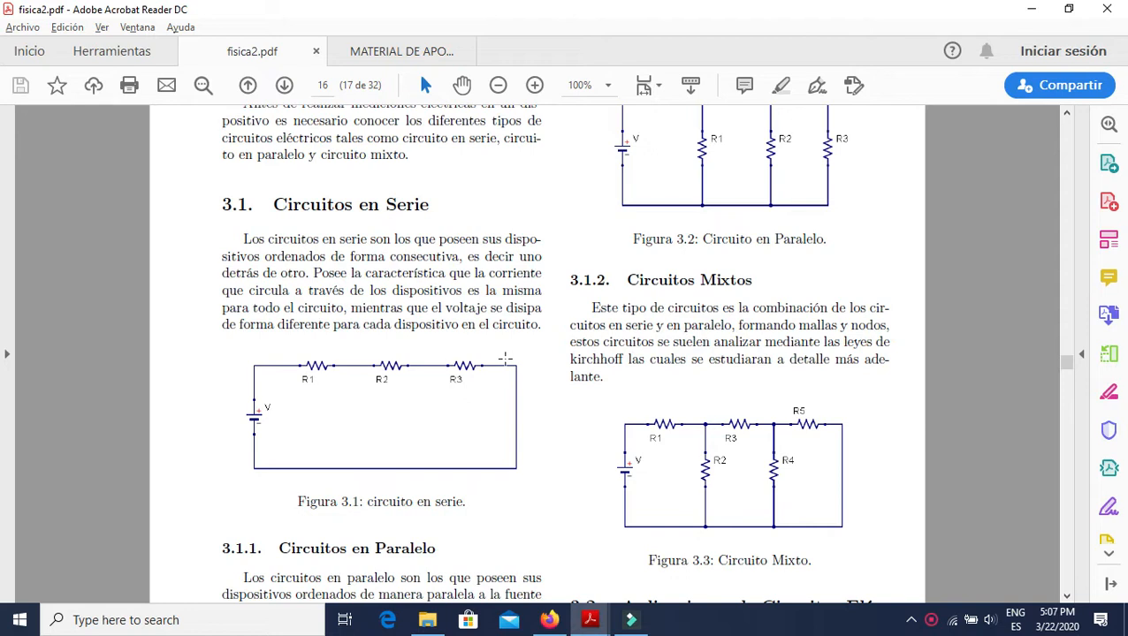
pyautogui.scroll(1, 529, 362)
pyautogui.scroll(-1, 531, 360)
pyautogui.scroll(-1, 546, 354)
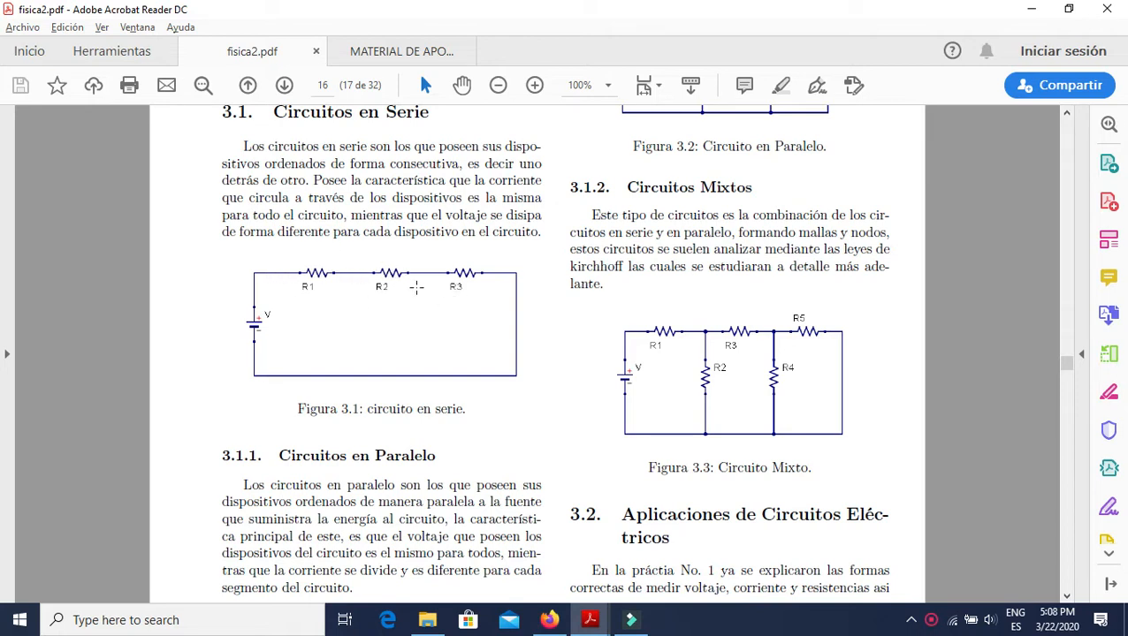
pyautogui.scroll(6, 549, 305)
pyautogui.scroll(-2, 569, 283)
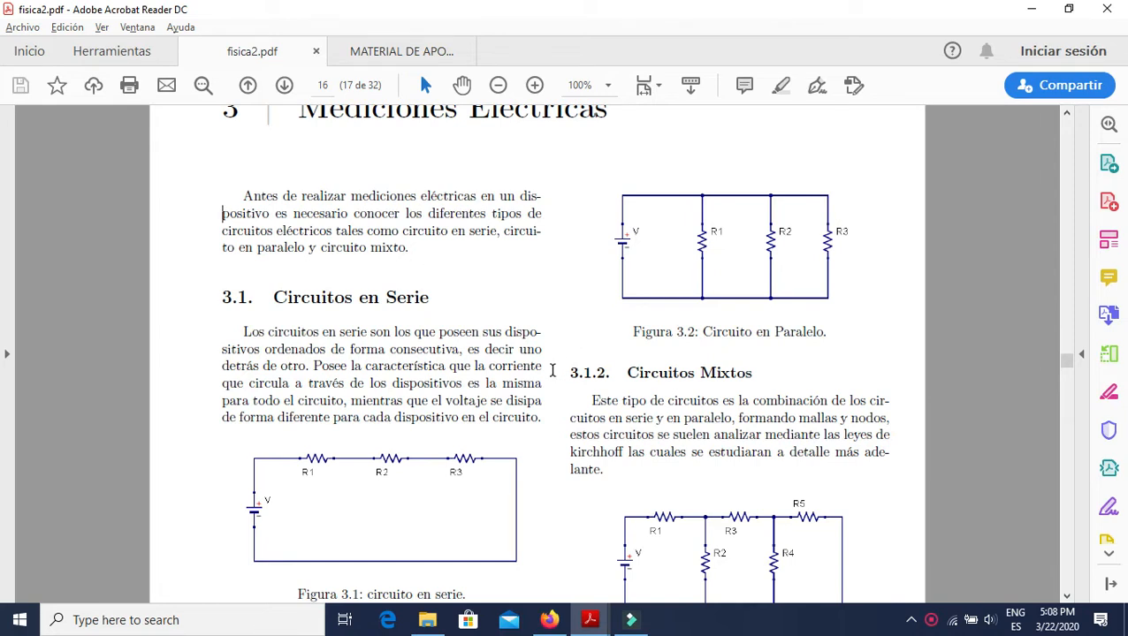
pyautogui.scroll(-2, 559, 354)
pyautogui.scroll(2, 554, 343)
pyautogui.scroll(4, 554, 340)
pyautogui.scroll(-6, 554, 332)
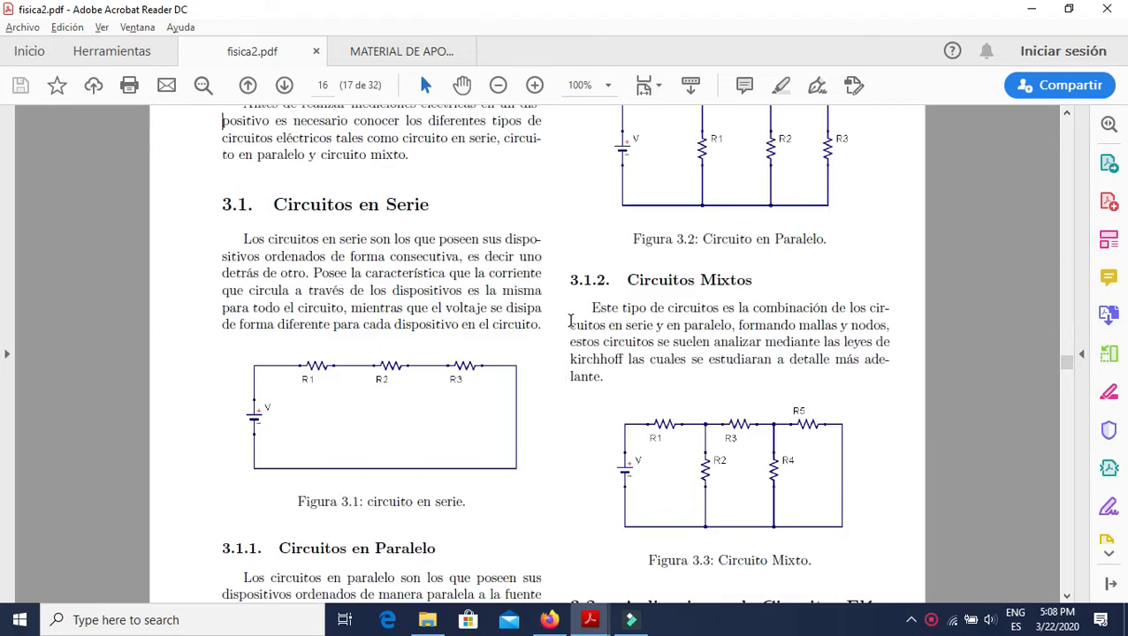
pyautogui.scroll(2, 554, 327)
pyautogui.scroll(-2, 555, 327)
pyautogui.scroll(4, 557, 328)
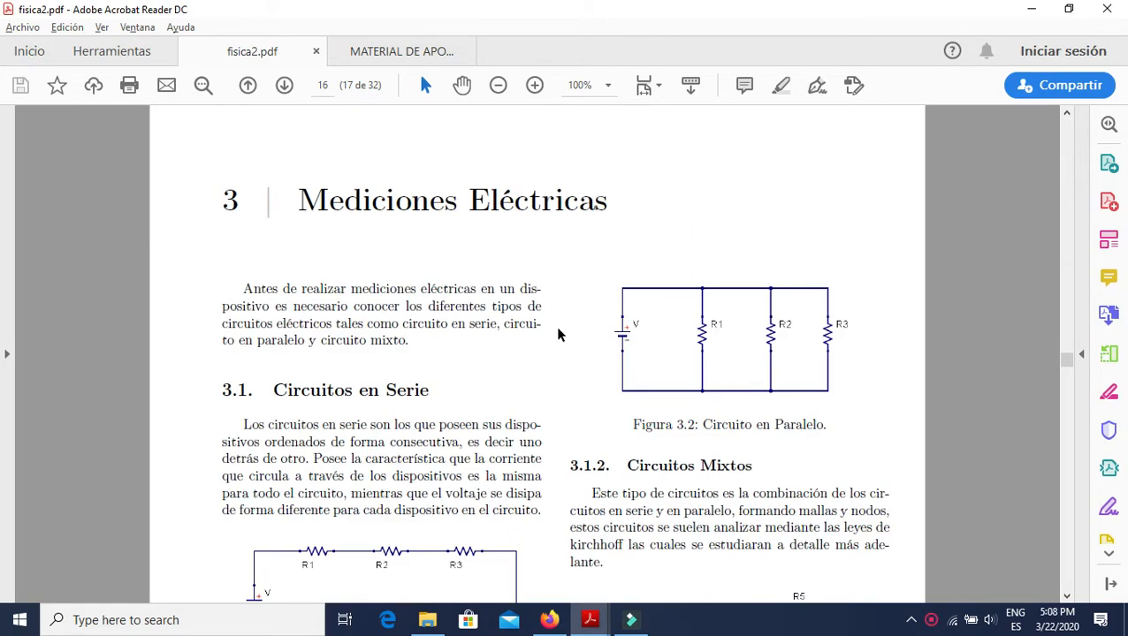
pyautogui.scroll(-2, 558, 334)
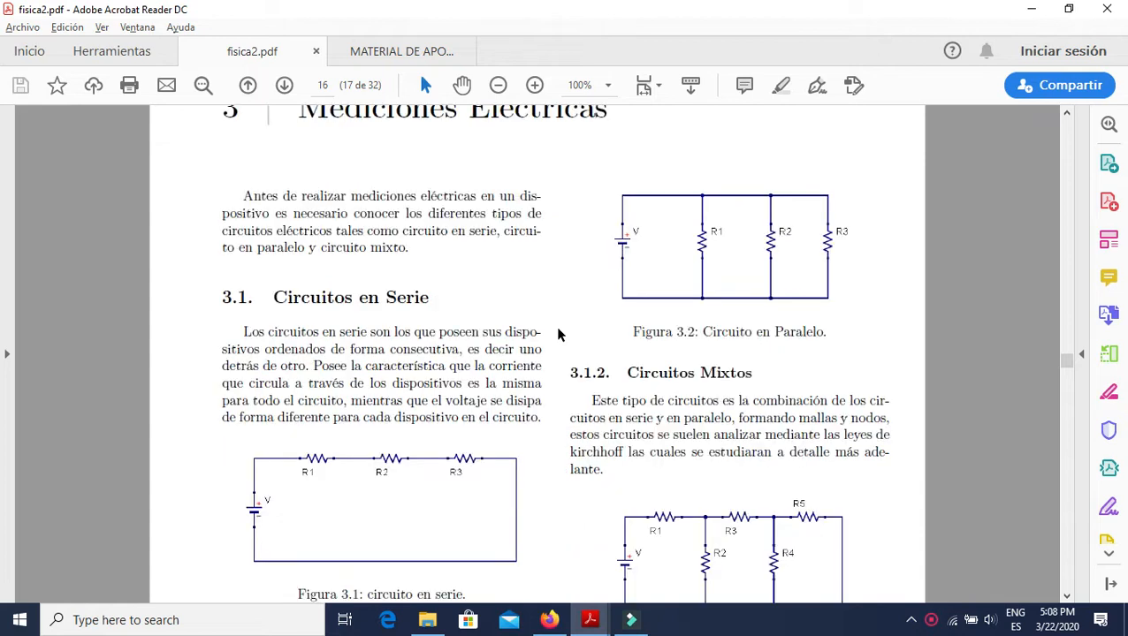
# Switch to Tinkercad in Firefox, go to the Circuits designs and create a new circuit.
pyautogui.hotkey('alt', 'Tab')
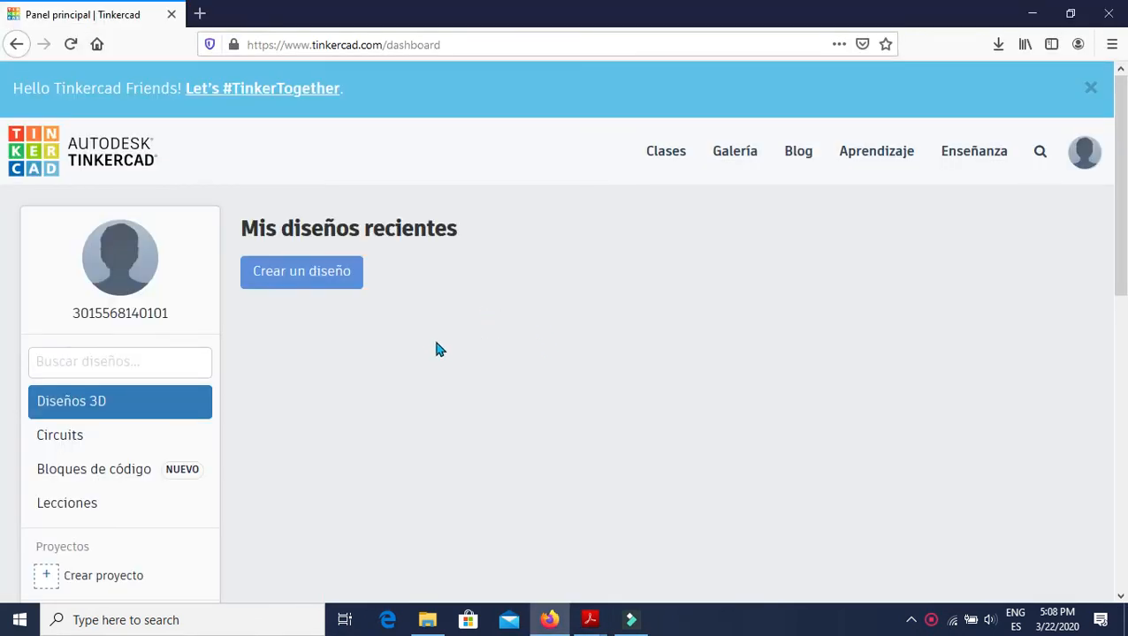
pyautogui.scroll(-2, 385, 340)
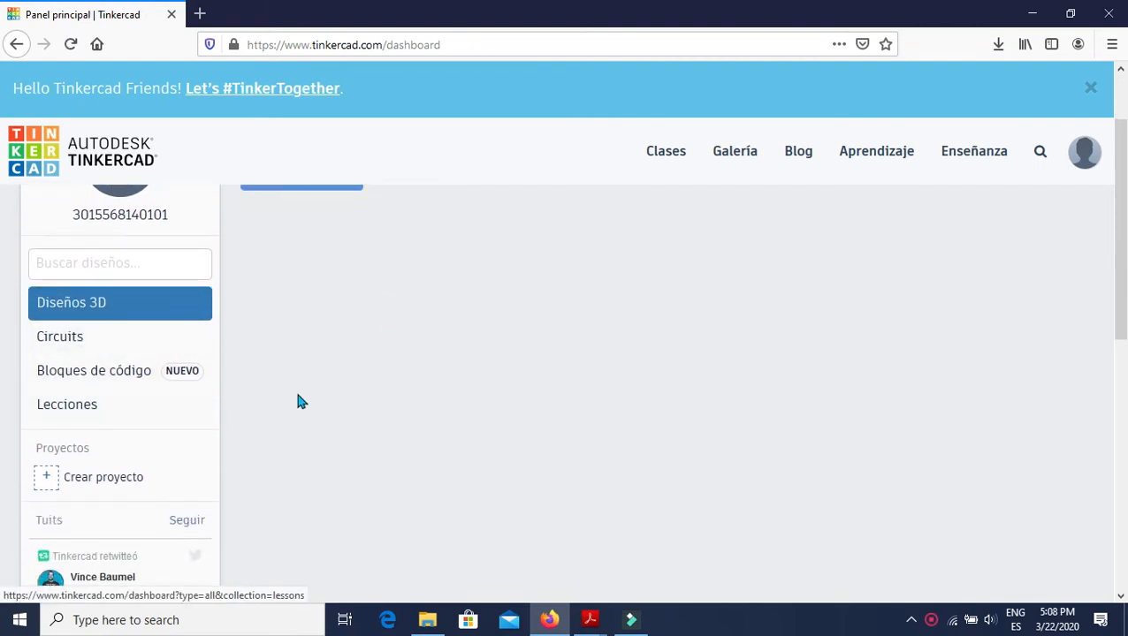
pyautogui.scroll(2, 383, 408)
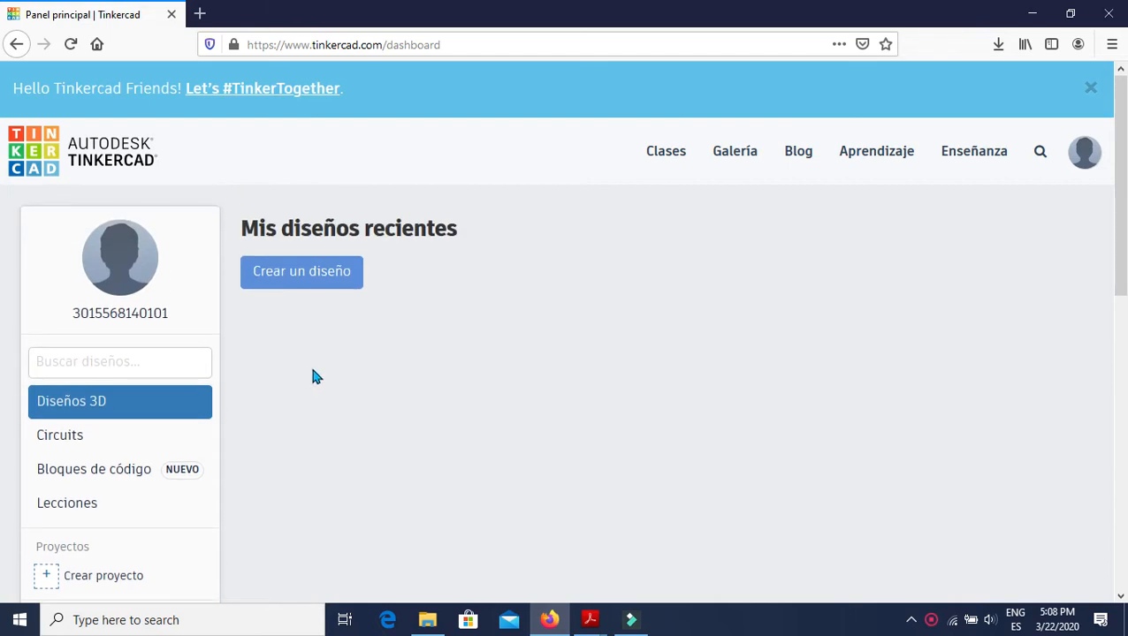
pyautogui.scroll(-2, 310, 363)
pyautogui.scroll(2, 590, 333)
pyautogui.scroll(-4, 247, 274)
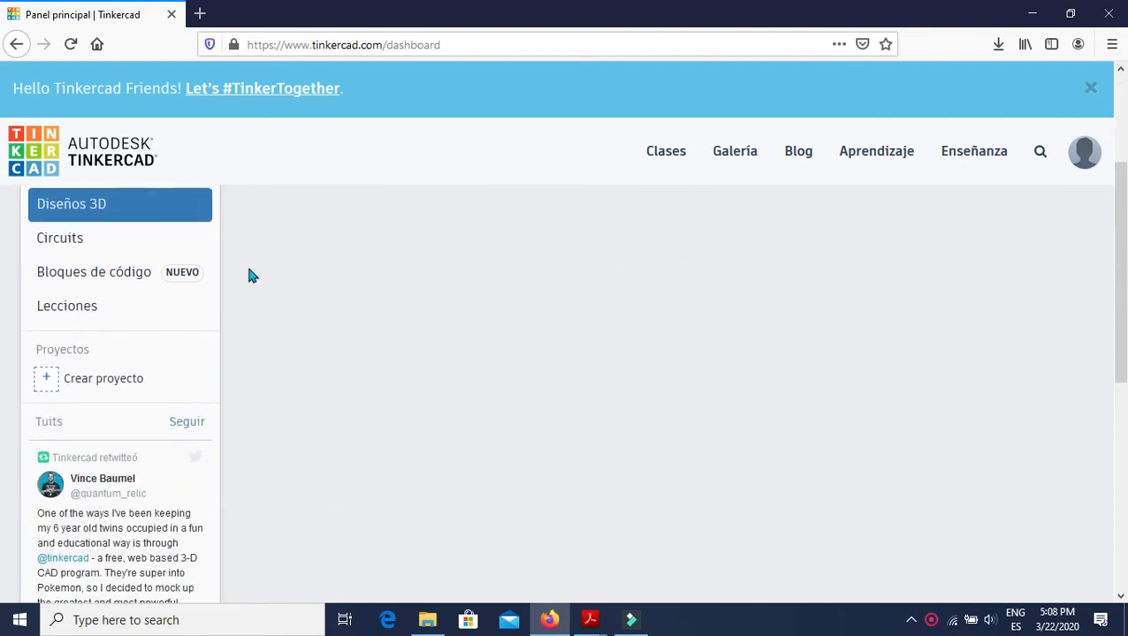
pyautogui.click(78, 248)
pyautogui.scroll(4, 534, 416)
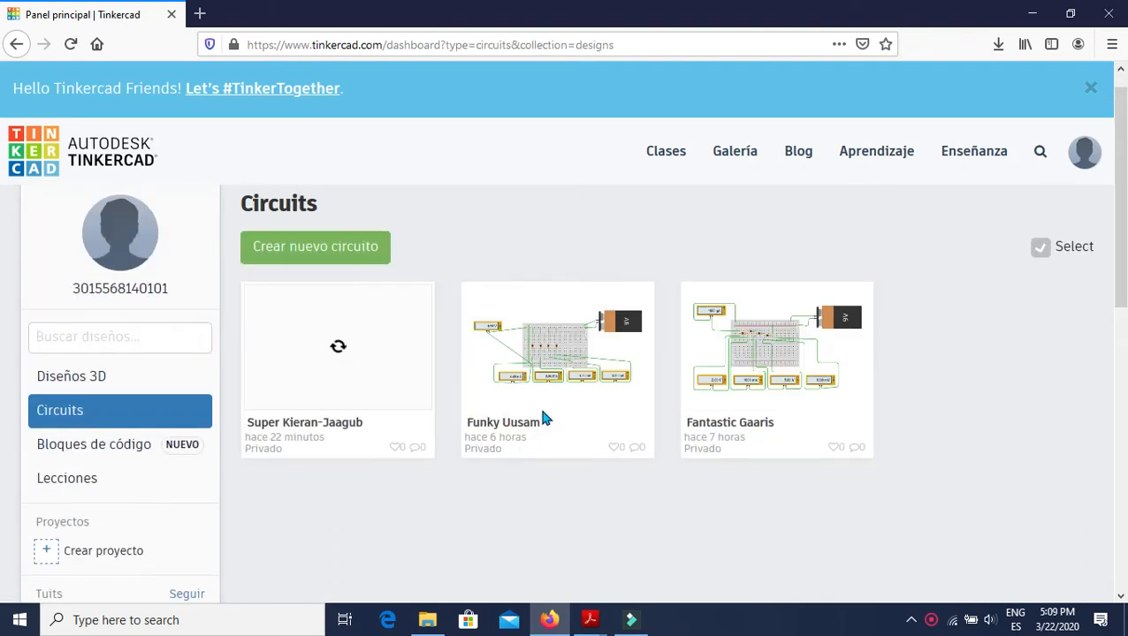
pyautogui.click(305, 279)
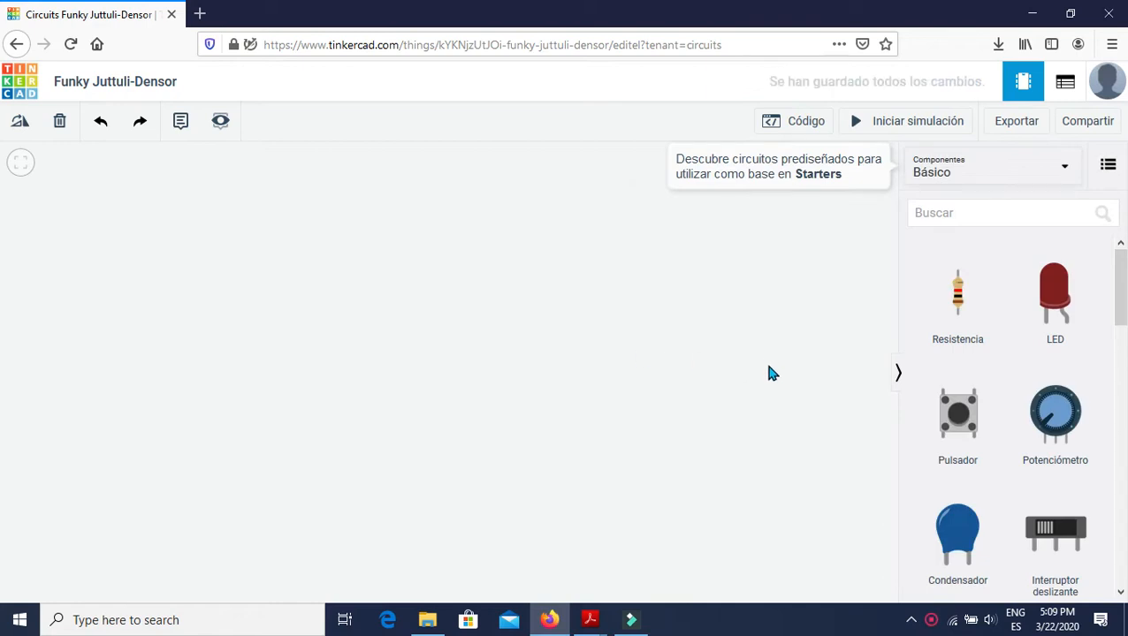
# Place a small breadboard (Placa de pruebas pequeña) in the middle of the workspace and cancel any wire started on it.
pyautogui.scroll(-3, 969, 395)
pyautogui.scroll(3, 981, 400)
pyautogui.scroll(-7, 991, 407)
pyautogui.scroll(4, 990, 409)
pyautogui.scroll(-5, 1004, 382)
pyautogui.scroll(3, 1027, 319)
pyautogui.moveTo(1059, 469); pyautogui.dragTo(536, 390)
pyautogui.click(557, 398)
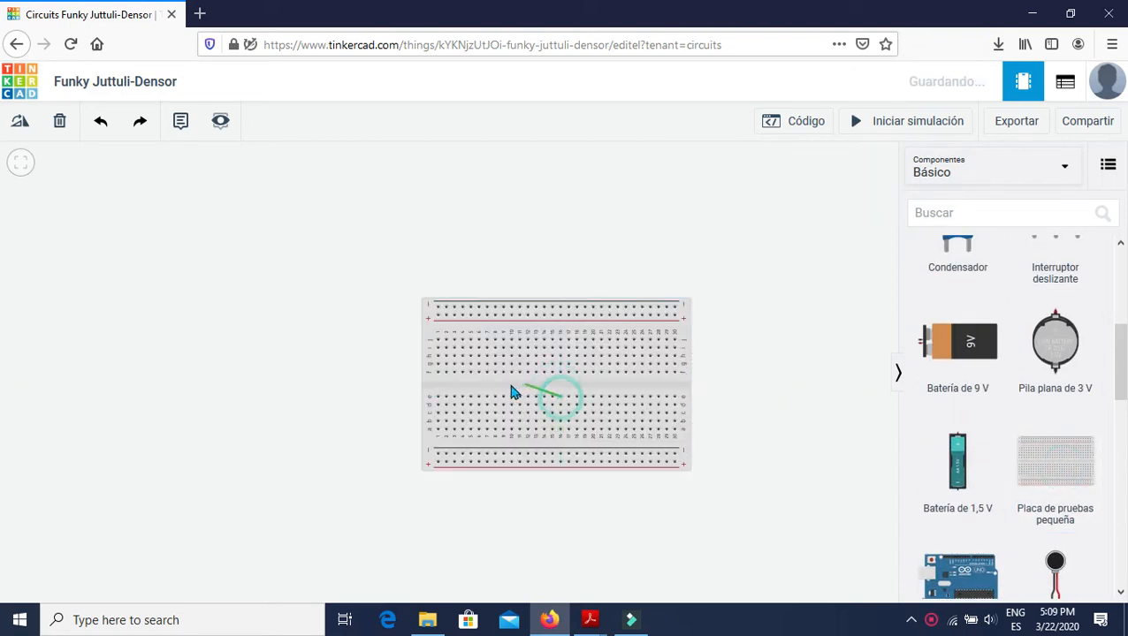
pyautogui.click(533, 391)
pyautogui.press('Escape')
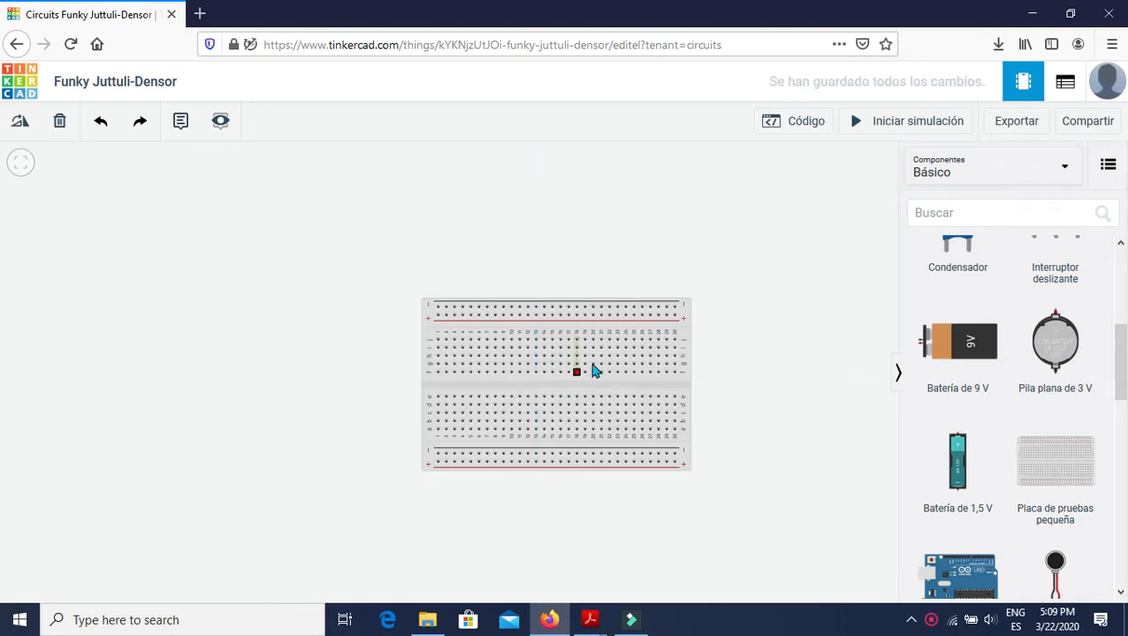
# Shift the breadboard slightly up and to the left, and place a resistor to its right.
pyautogui.moveTo(587, 279); pyautogui.dragTo(517, 254)
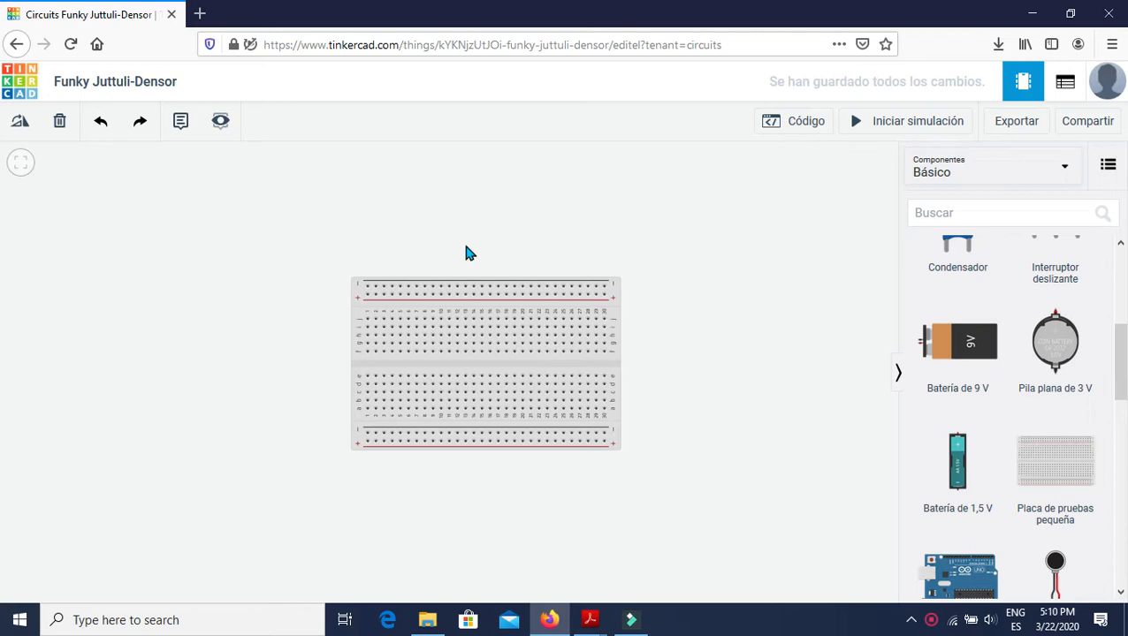
pyautogui.scroll(3, 946, 305)
pyautogui.moveTo(946, 305); pyautogui.dragTo(747, 331)
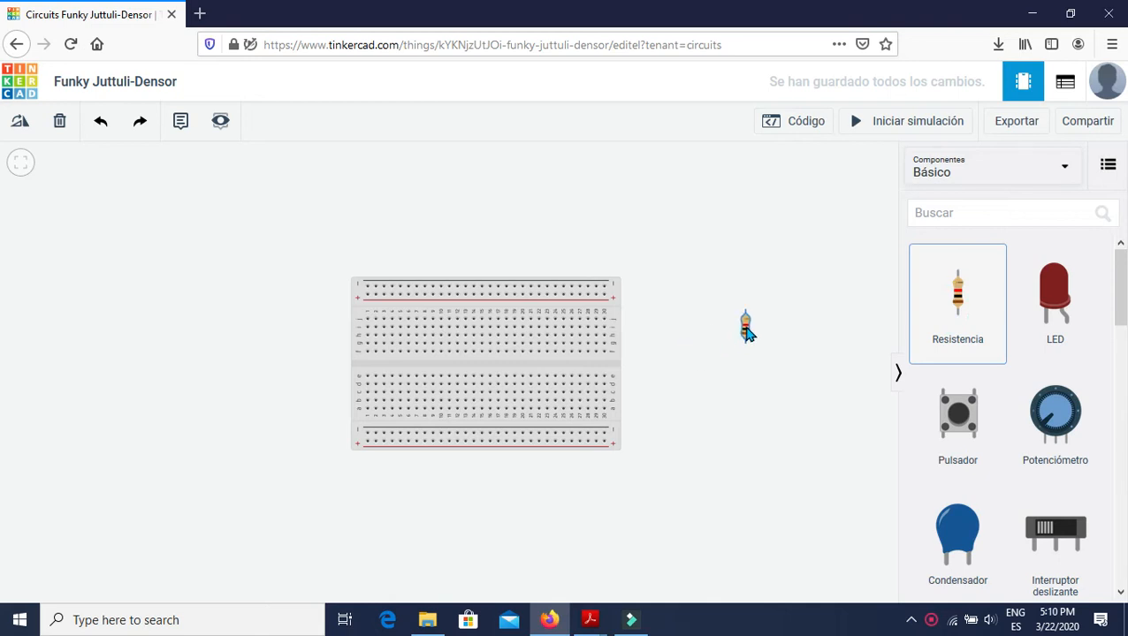
# Switch to MATERIAL DE APOYO PRÁCTICA 3.pdf in Acrobat Reader and examine the resistor table, highlighting the first resistance value.
pyautogui.hotkey('alt', 'Tab')
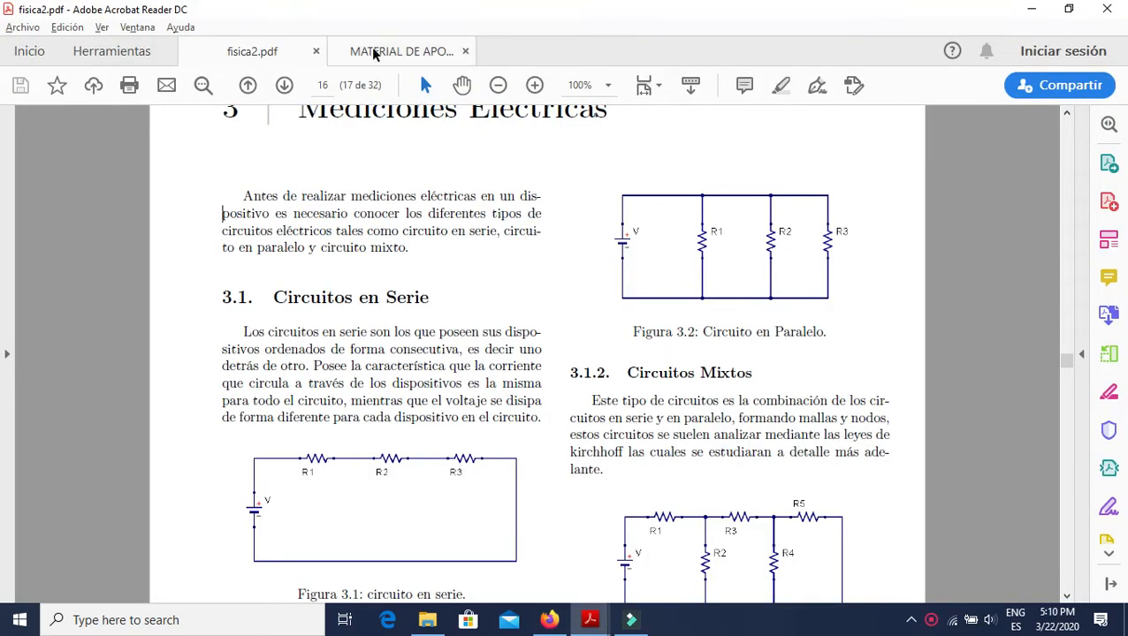
pyautogui.click(376, 50)
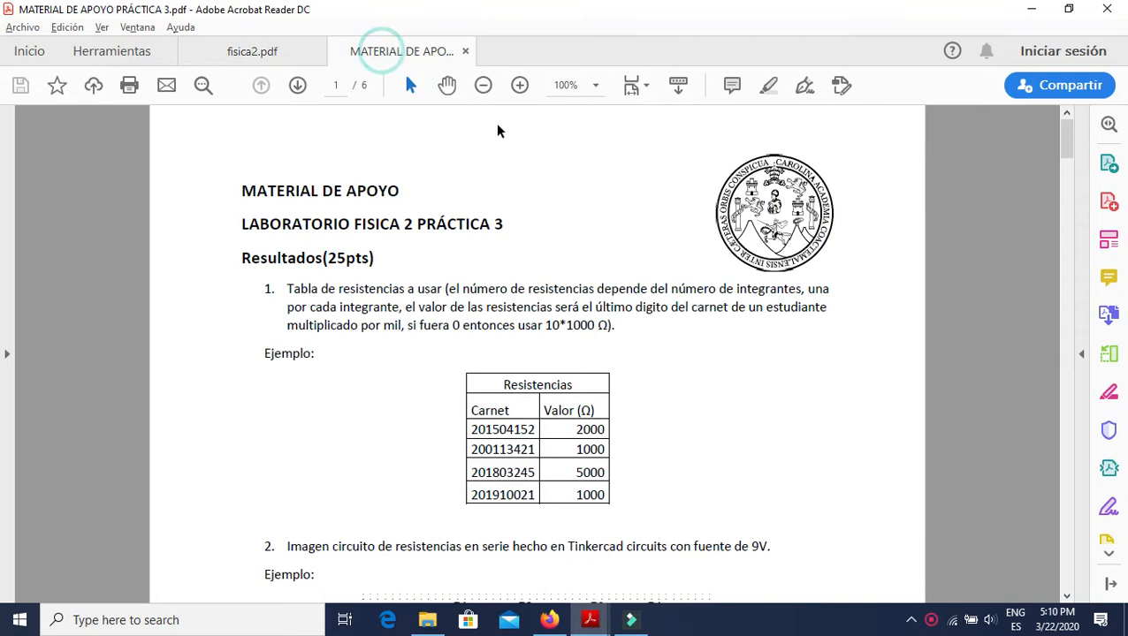
pyautogui.scroll(-2, 562, 278)
pyautogui.scroll(-2, 690, 322)
pyautogui.scroll(2, 693, 320)
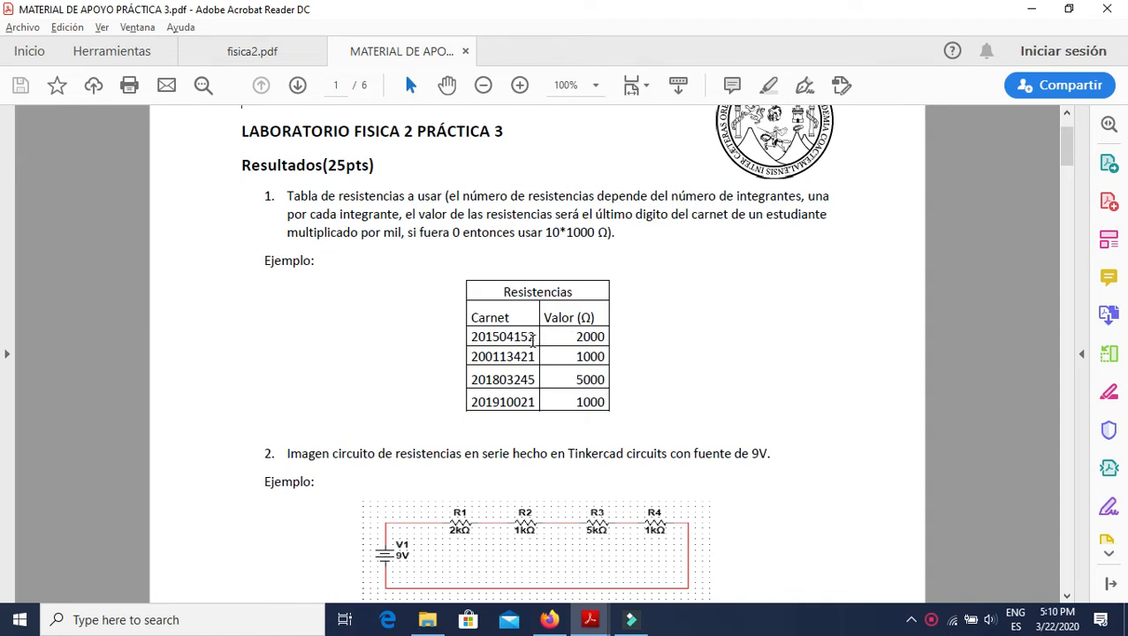
pyautogui.click(535, 339)
pyautogui.moveTo(574, 347); pyautogui.dragTo(603, 343)
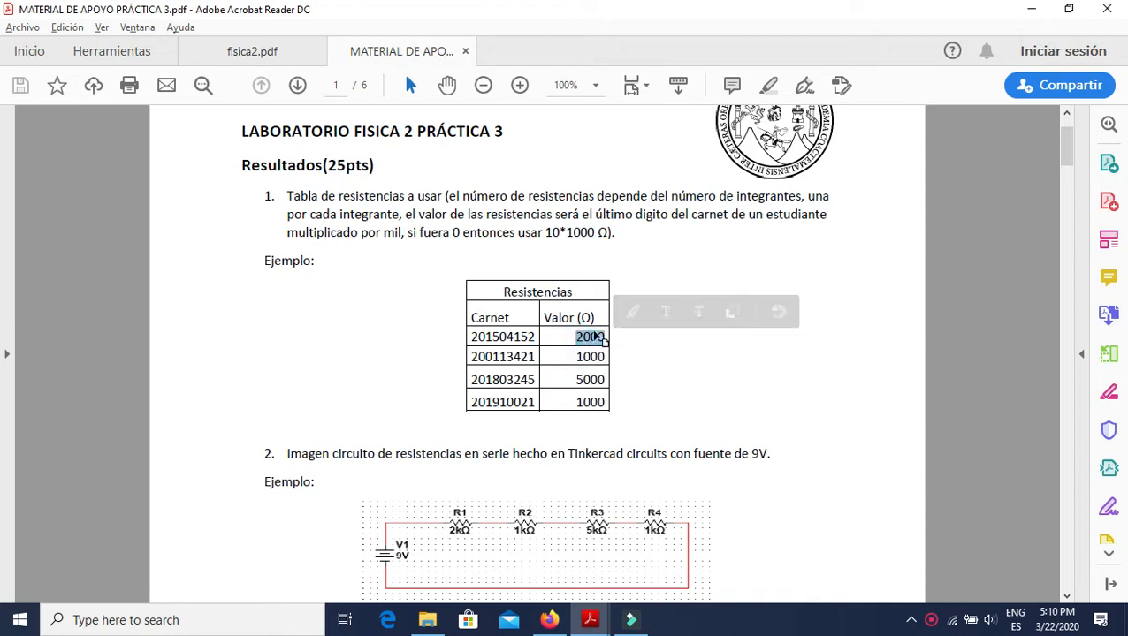
# Return to the Tinkercad circuit, move the resistor to the left of the breadboard and add a second resistor below it.
pyautogui.hotkey('alt', 'Tab')
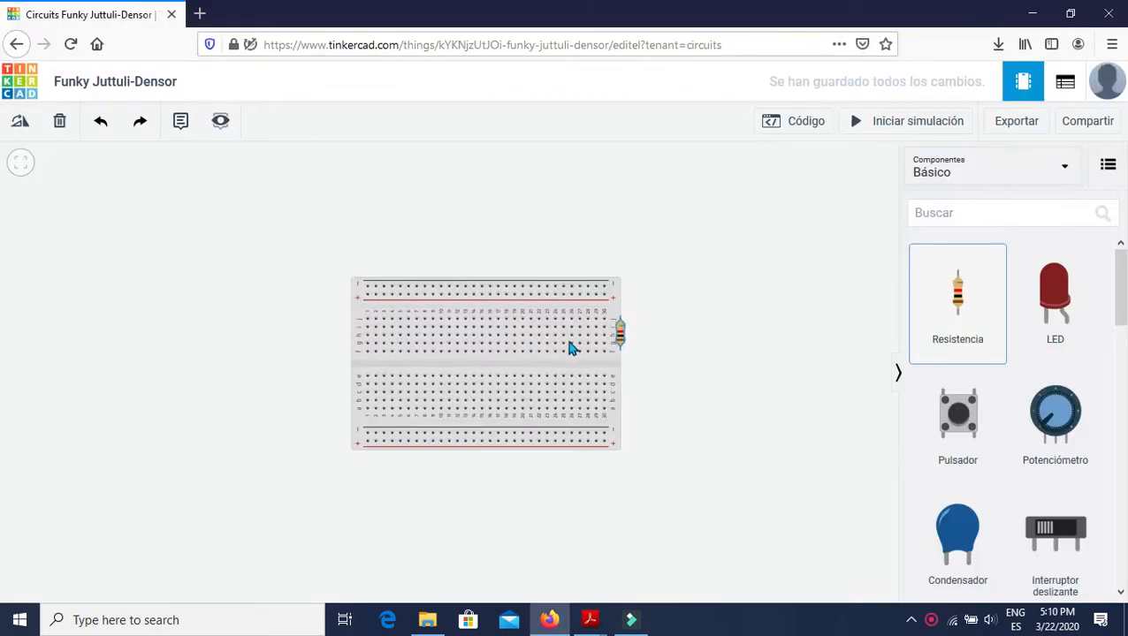
pyautogui.moveTo(571, 349); pyautogui.dragTo(183, 290)
pyautogui.moveTo(961, 300); pyautogui.dragTo(184, 356)
# Set the upper resistor's resistance to 2 kΩ, following the first row of the handout's table.
pyautogui.click(182, 288)
pyautogui.hotkey('alt', 'Tab')
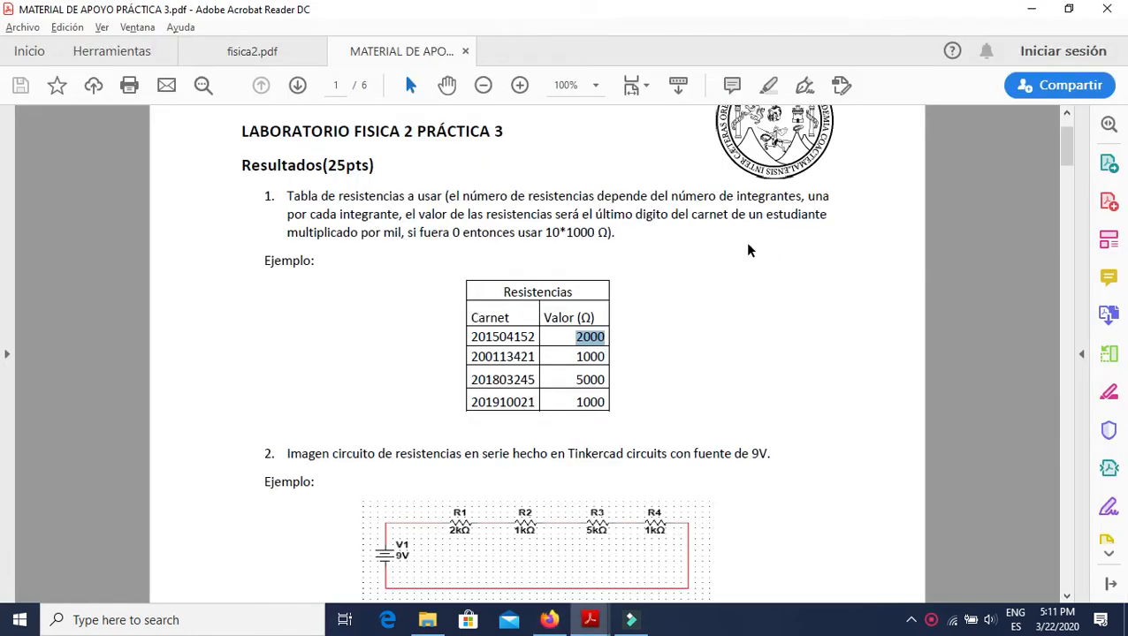
pyautogui.hotkey('alt', 'Tab')
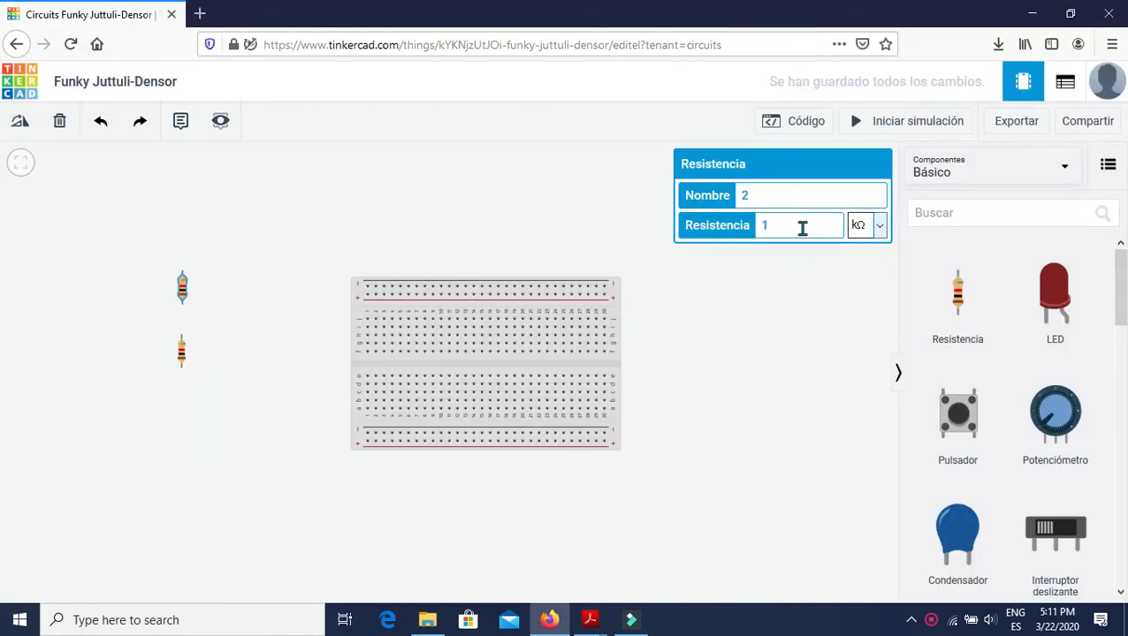
pyautogui.write('2')
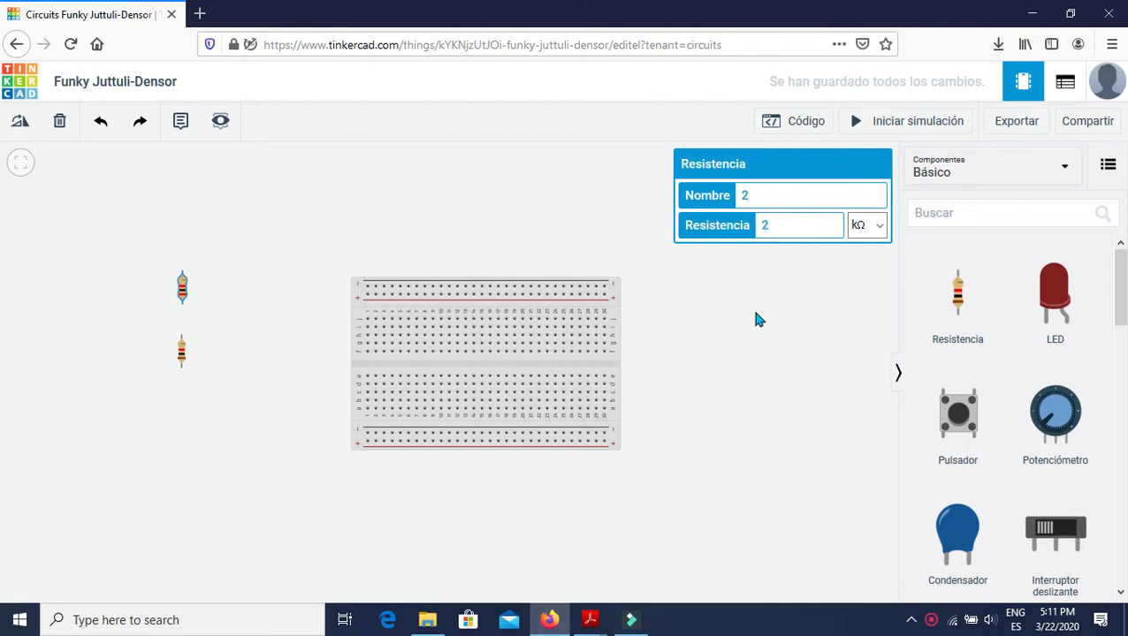
# Inspect the second resistor's resistance and compare it with the second value in the handout's table.
pyautogui.click(182, 354)
pyautogui.hotkey('alt', 'Tab')
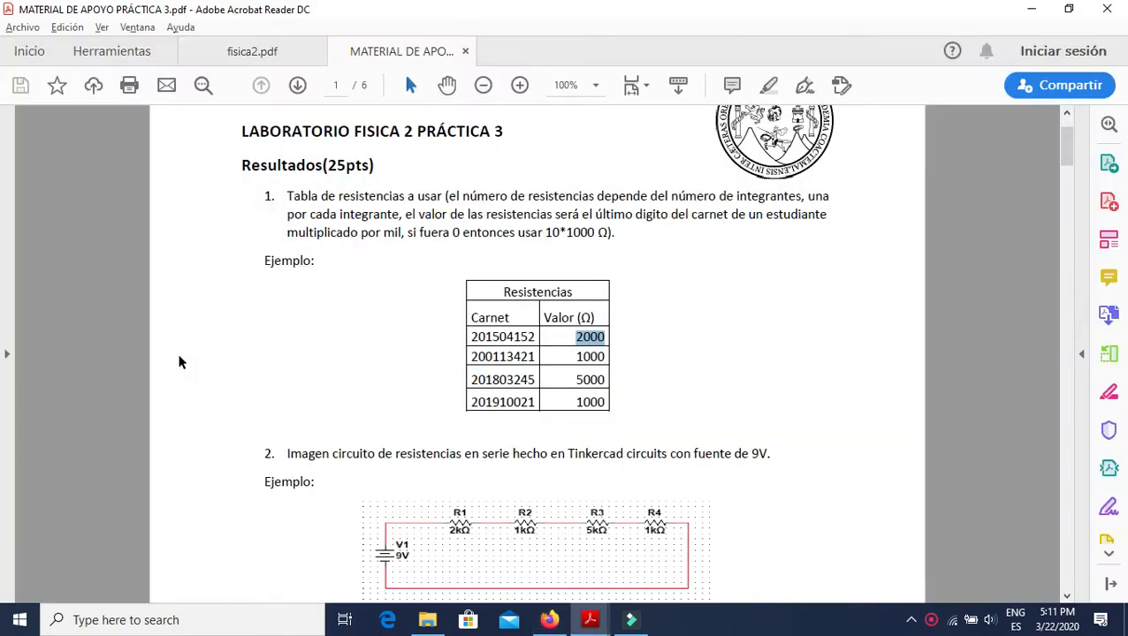
pyautogui.hotkey('alt', 'Tab')
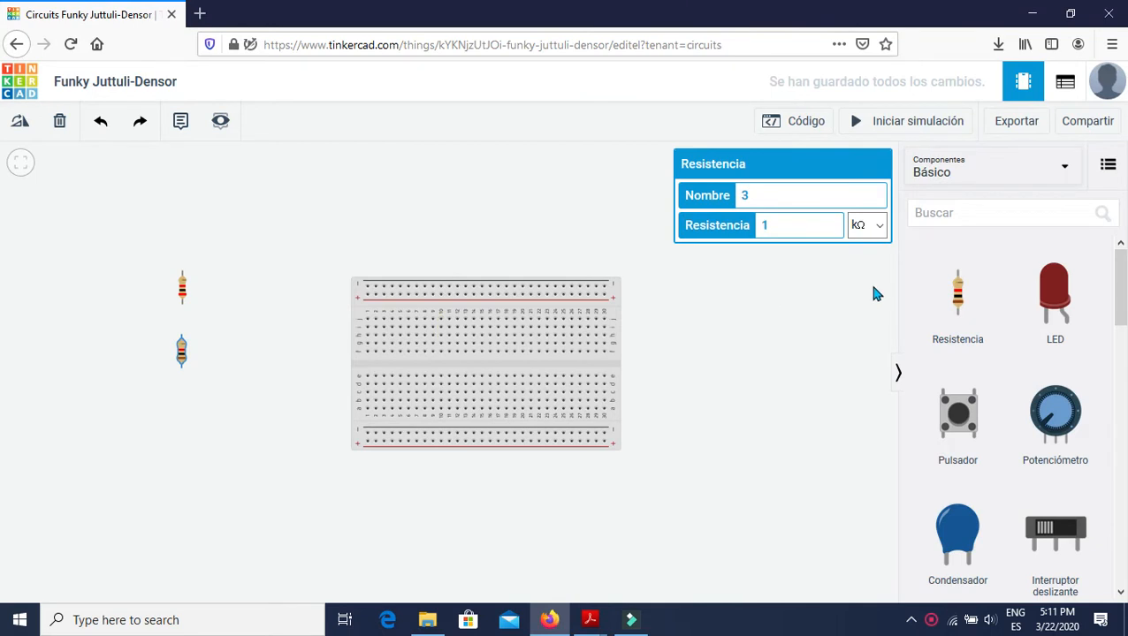
# Add a third resistor below the second and set its resistance to 5 kΩ, following the third row of the handout's table.
pyautogui.moveTo(958, 296); pyautogui.dragTo(191, 428)
pyautogui.hotkey('alt', 'Tab')
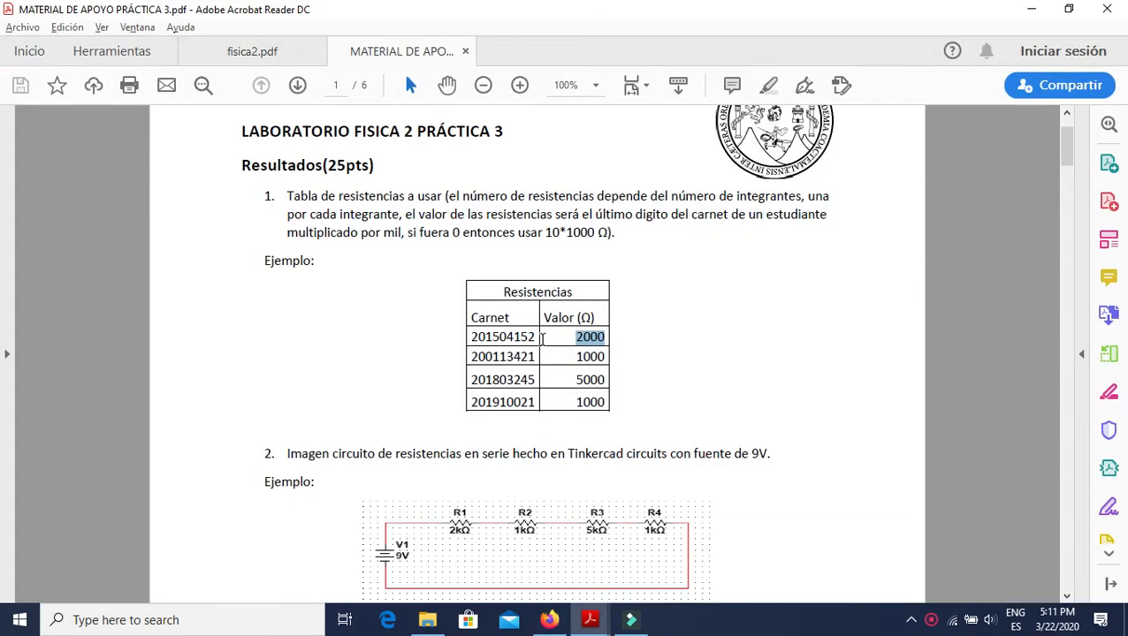
pyautogui.moveTo(610, 379); pyautogui.dragTo(576, 380)
pyautogui.hotkey('alt', 'Tab')
pyautogui.click(779, 226)
pyautogui.doubleClick(780, 226)
pyautogui.write('5')
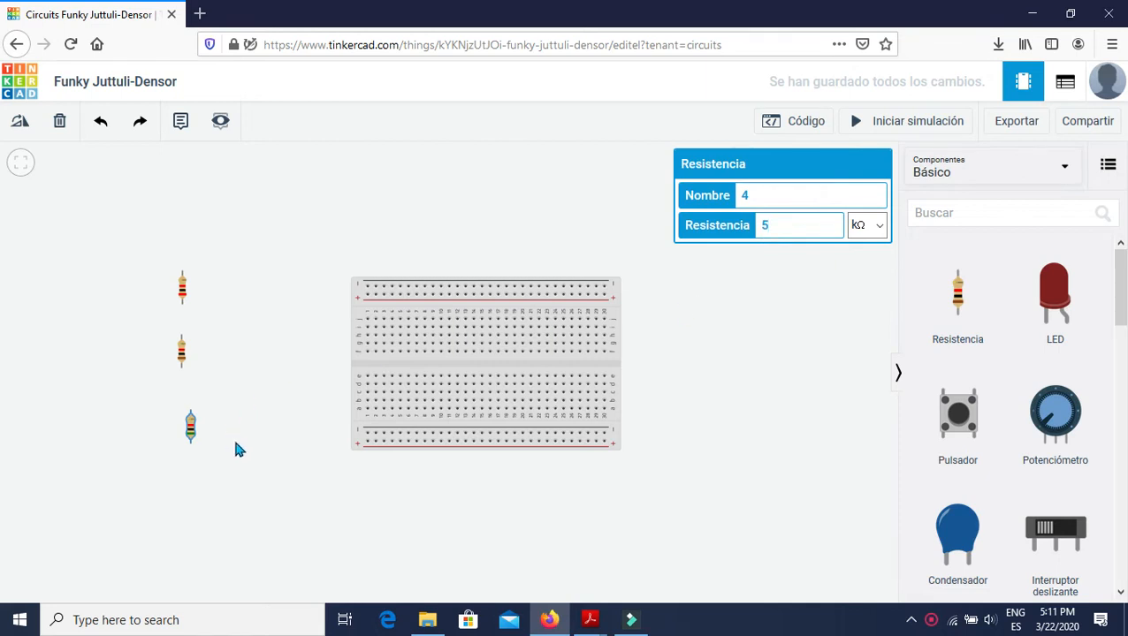
pyautogui.moveTo(190, 430)
pyautogui.mouseDown()
pyautogui.moveTo(202, 423)
pyautogui.moveTo(195, 410)
pyautogui.mouseUp()
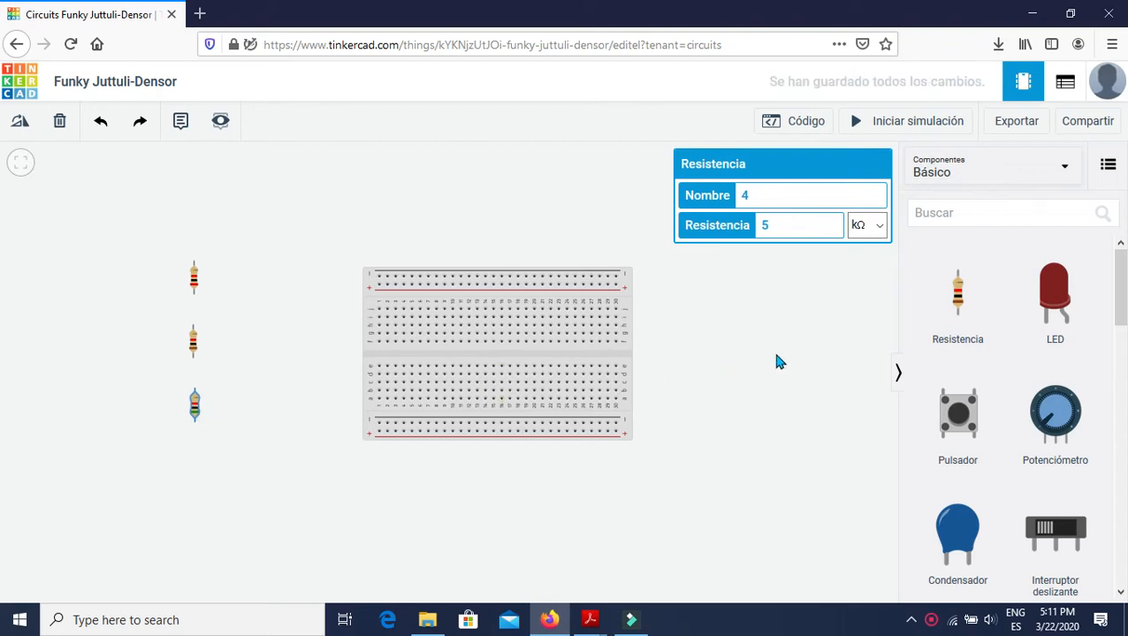
# Add a fourth resistor below the third, checking its resistance against the last row of the handout's table.
pyautogui.click(952, 299)
pyautogui.hotkey('alt', 'Tab')
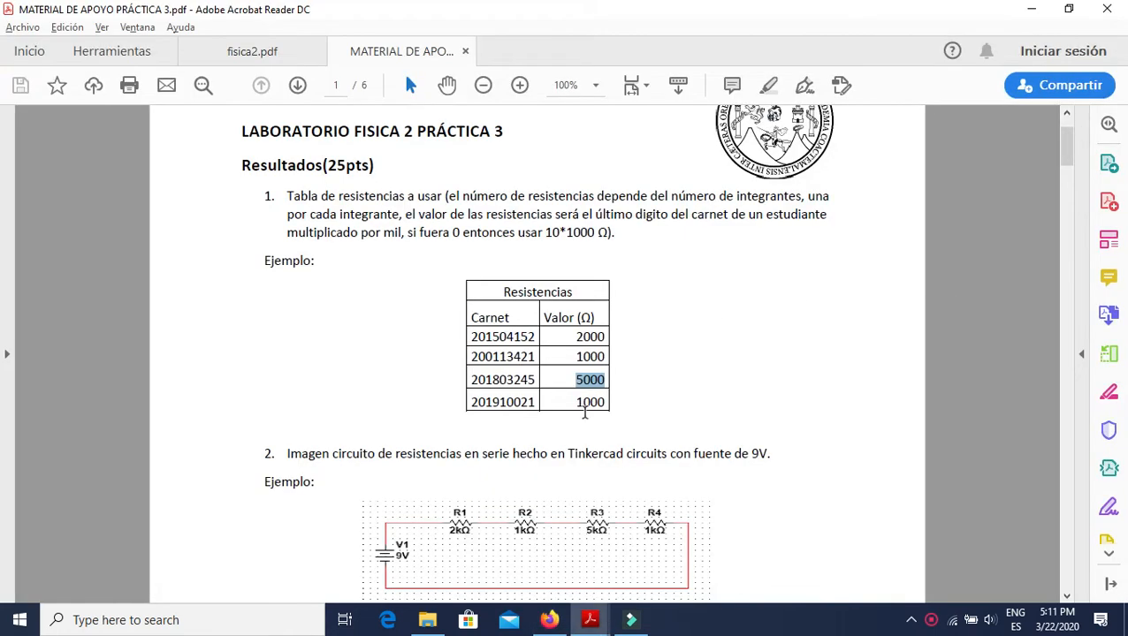
pyautogui.hotkey('alt', 'Tab')
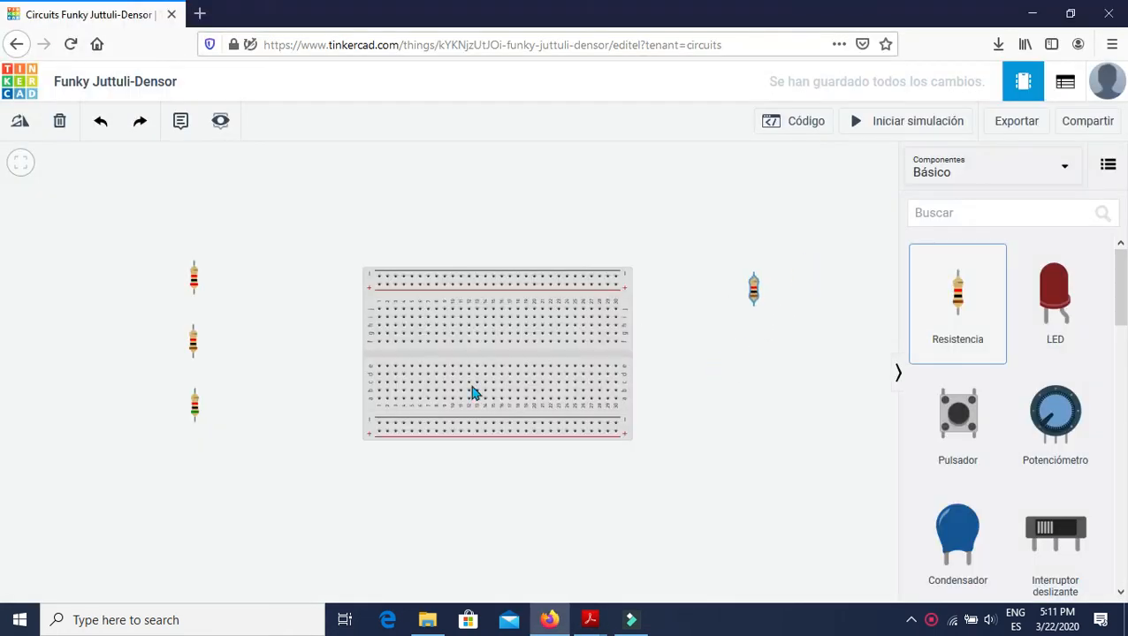
pyautogui.click(202, 478)
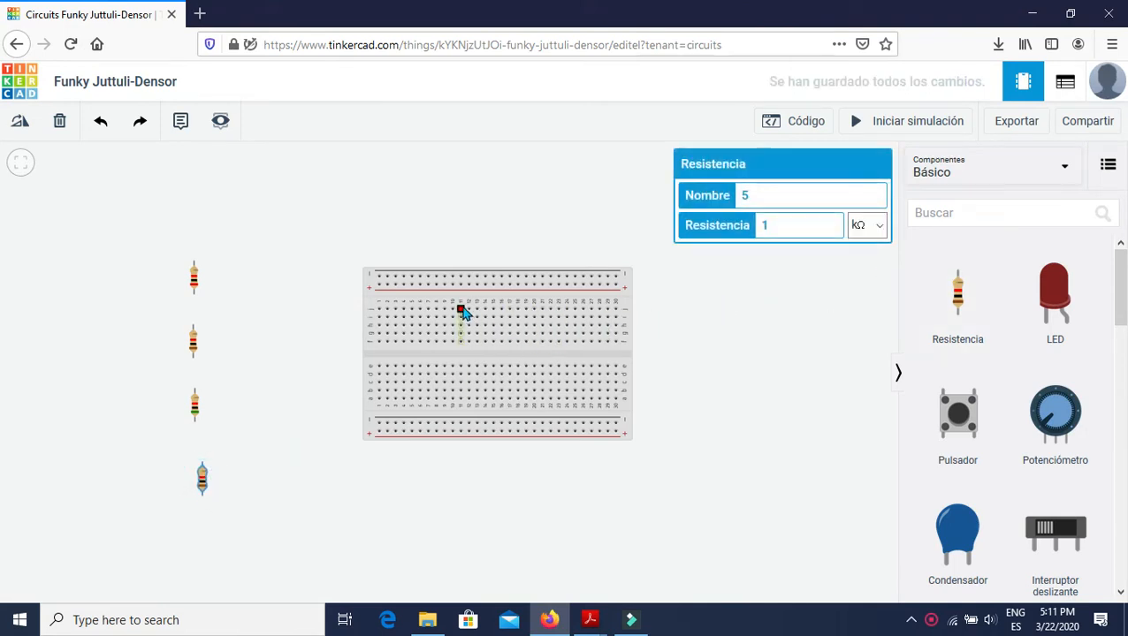
# Switch to the handout in Acrobat Reader and examine the series circuit's schematic and its breadboard example with the 9 V source.
pyautogui.hotkey('alt', 'Tab')
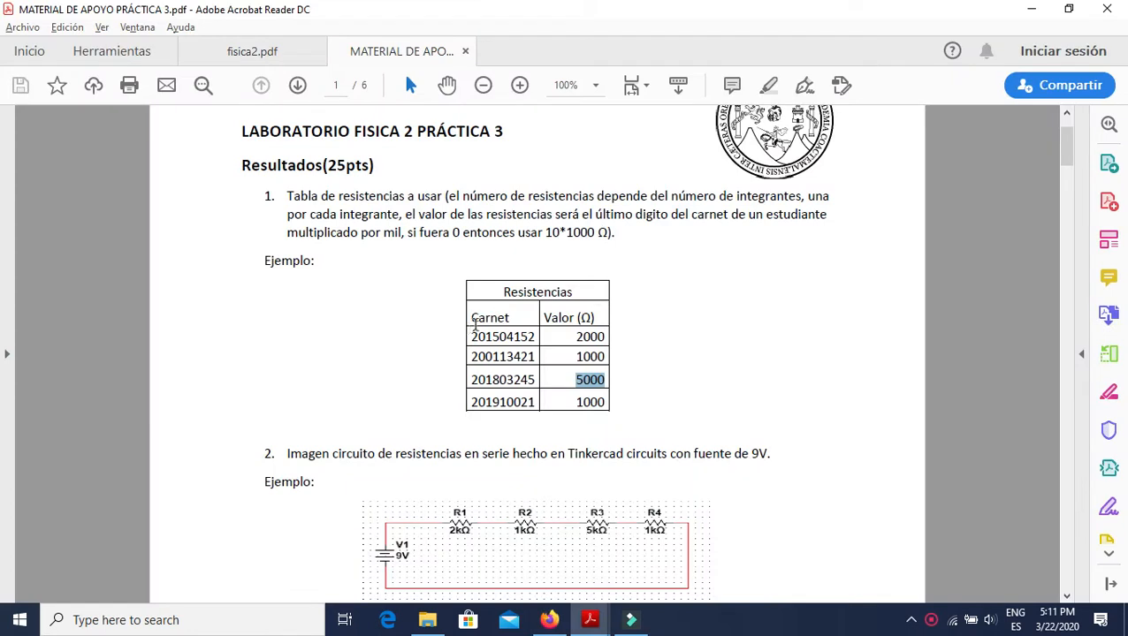
pyautogui.scroll(-2, 442, 324)
pyautogui.scroll(-2, 424, 309)
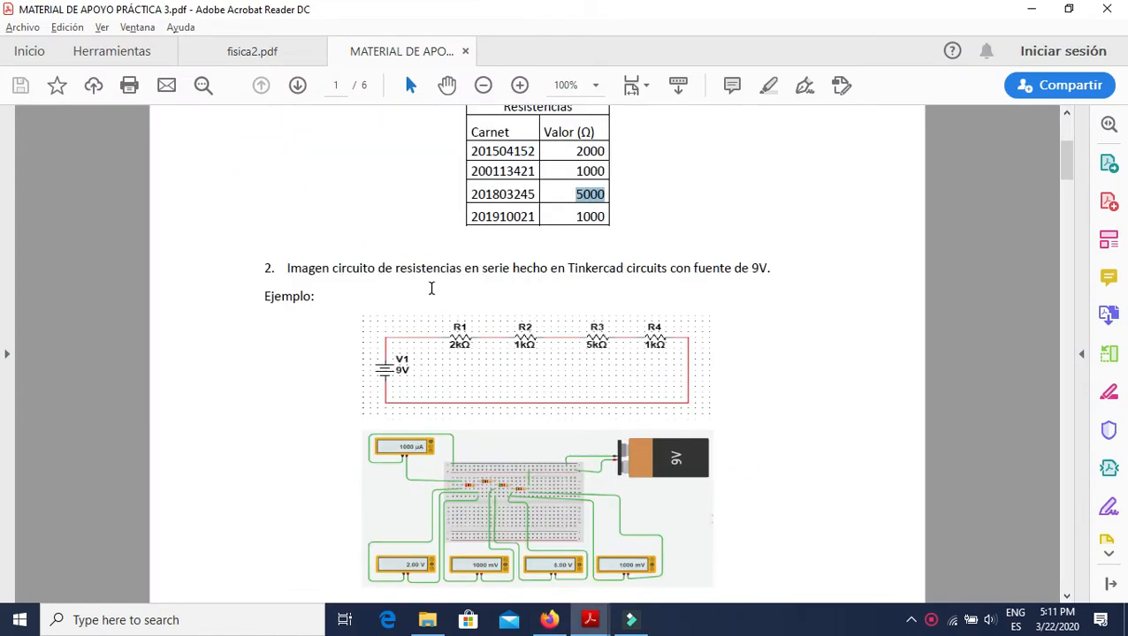
pyautogui.scroll(-2, 431, 288)
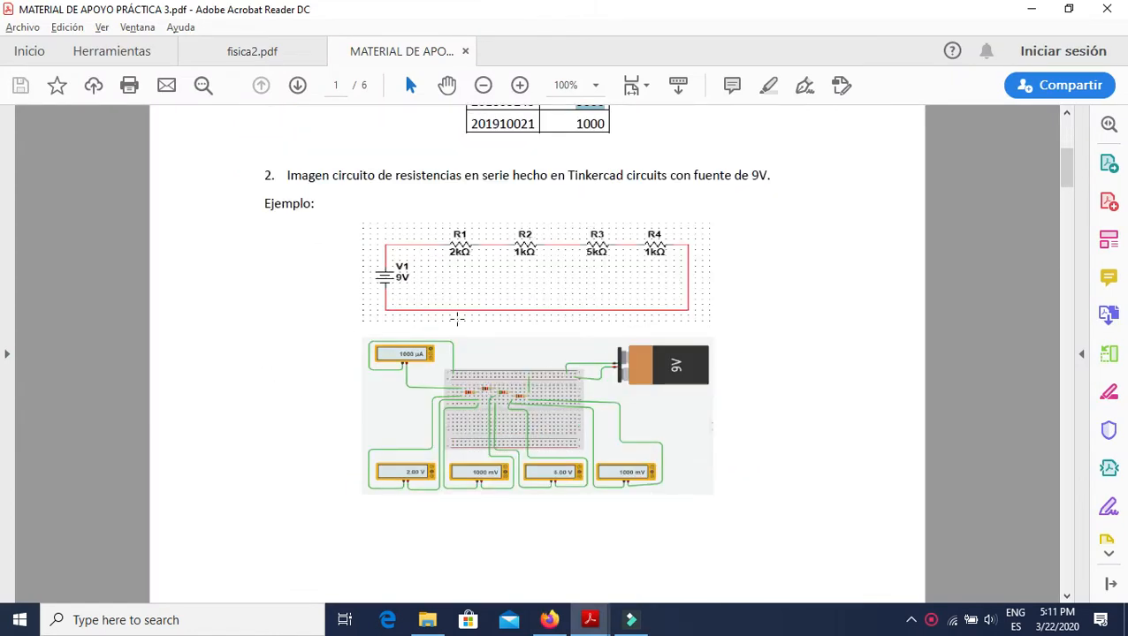
pyautogui.scroll(2, 457, 319)
pyautogui.scroll(-2, 521, 385)
pyautogui.scroll(2, 528, 353)
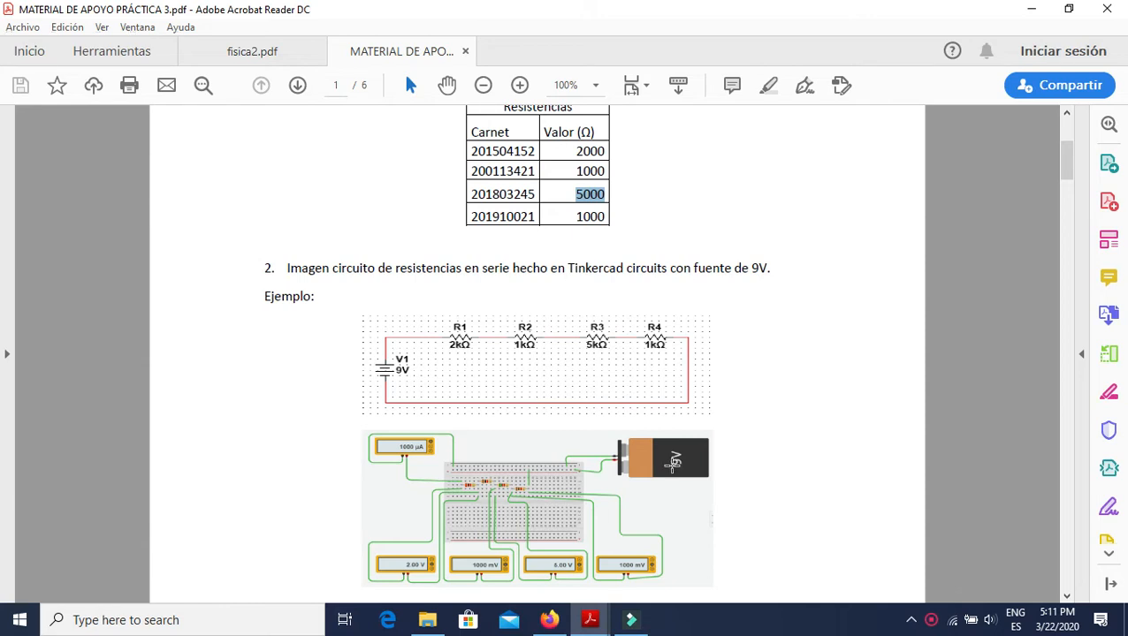
# Return to the Tinkercad circuit and add a 9 V battery above and to the right of the breadboard.
pyautogui.hotkey('alt', 'Tab')
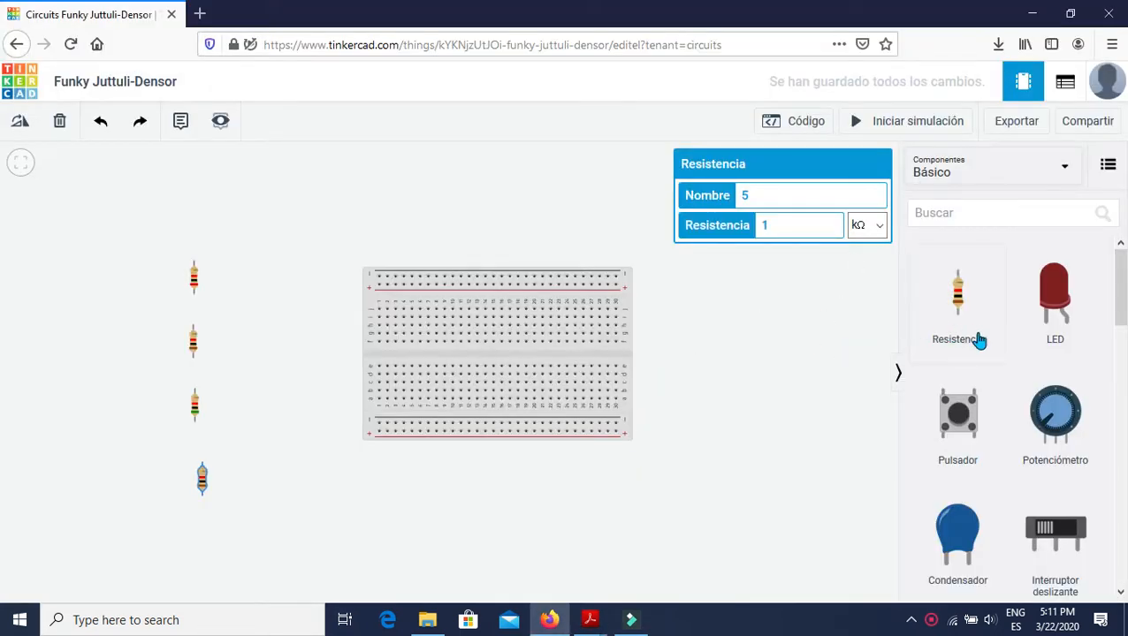
pyautogui.scroll(-3, 1039, 388)
pyautogui.scroll(-2, 1035, 393)
pyautogui.scroll(3, 1012, 390)
pyautogui.moveTo(968, 446); pyautogui.dragTo(681, 259)
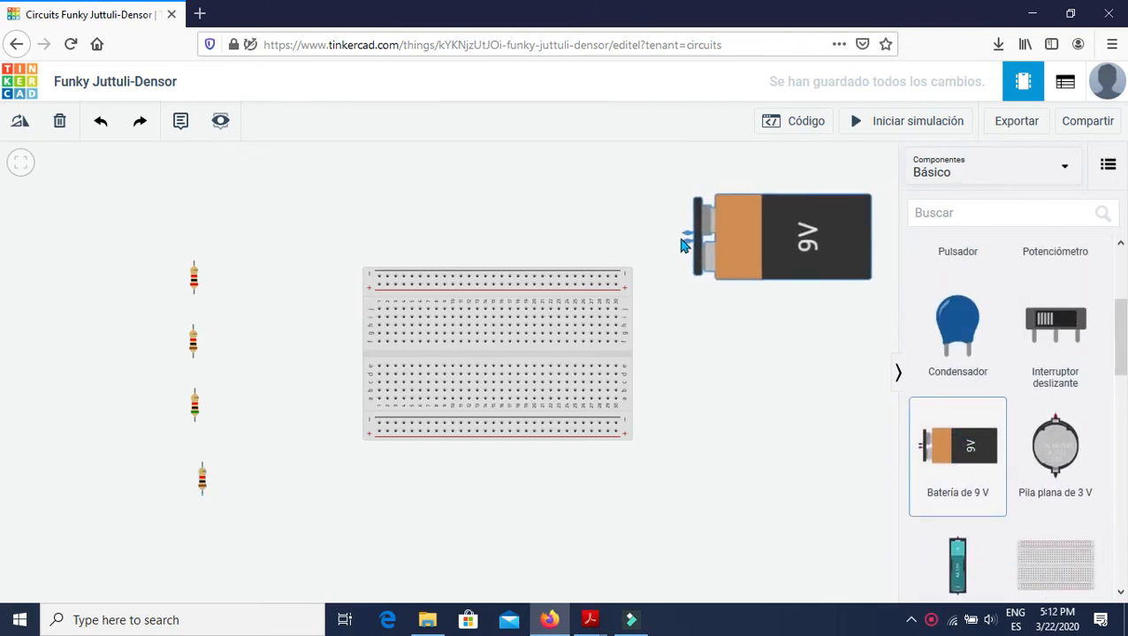
pyautogui.click(676, 240)
pyautogui.click(713, 333)
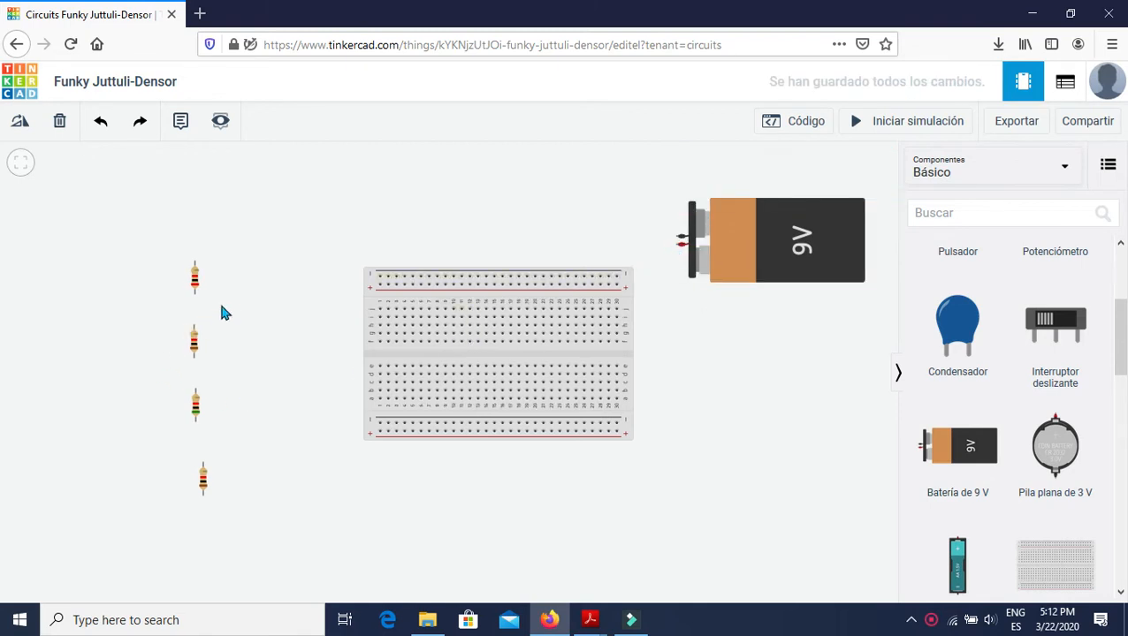
# Rotate the 2 kΩ resistor and the resistor just below it to a horizontal orientation.
pyautogui.click(196, 281)
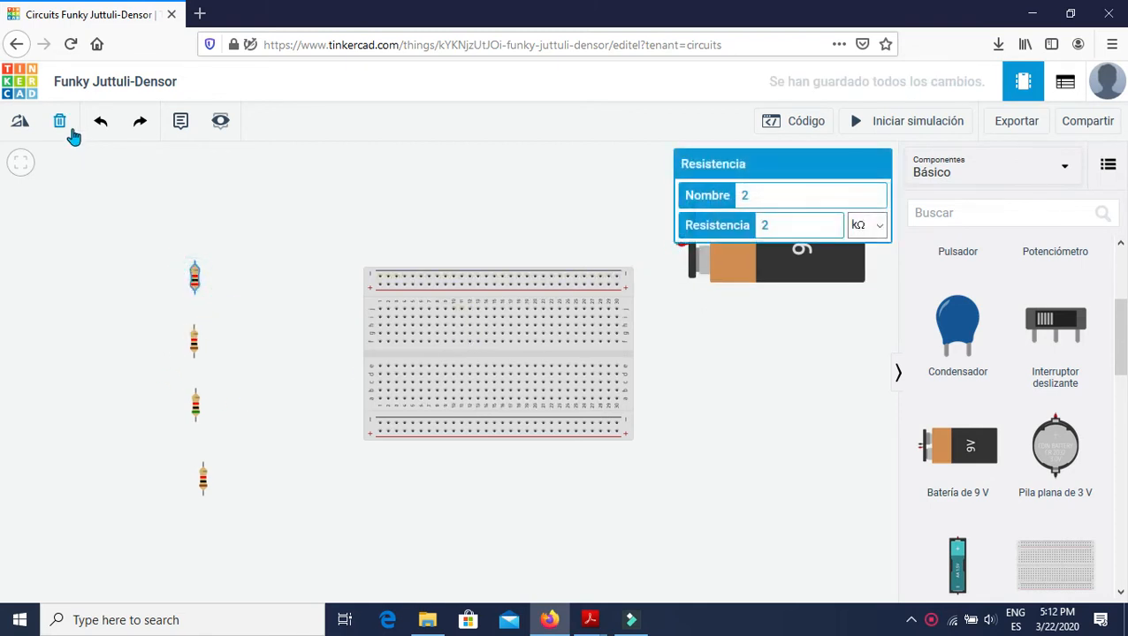
pyautogui.click(21, 123)
pyautogui.click(24, 129)
pyautogui.click(23, 130)
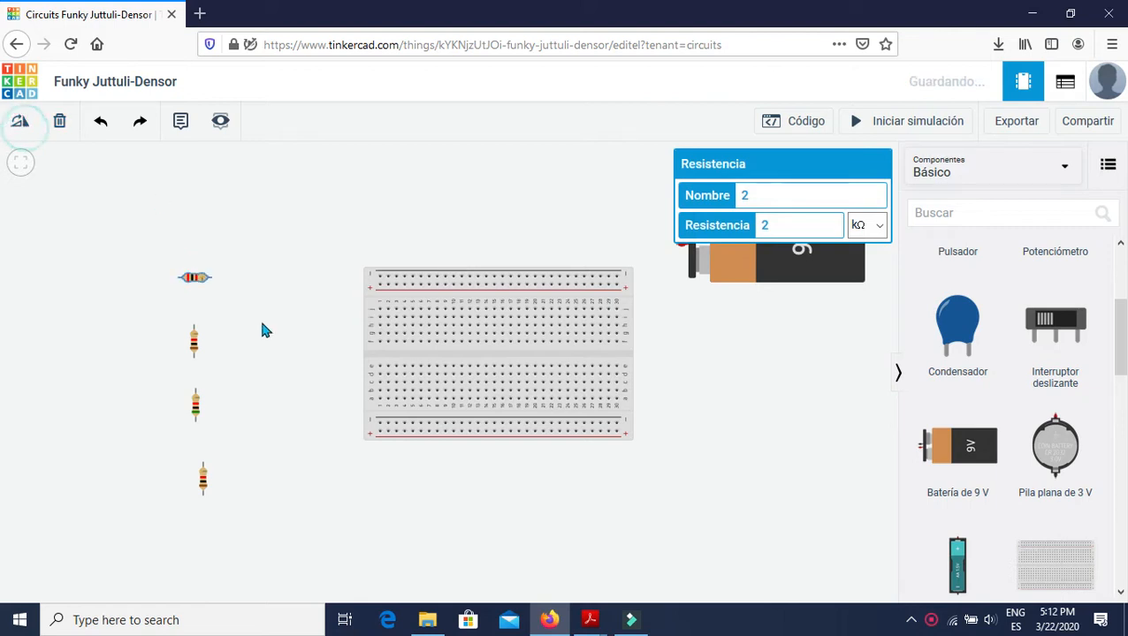
pyautogui.click(198, 350)
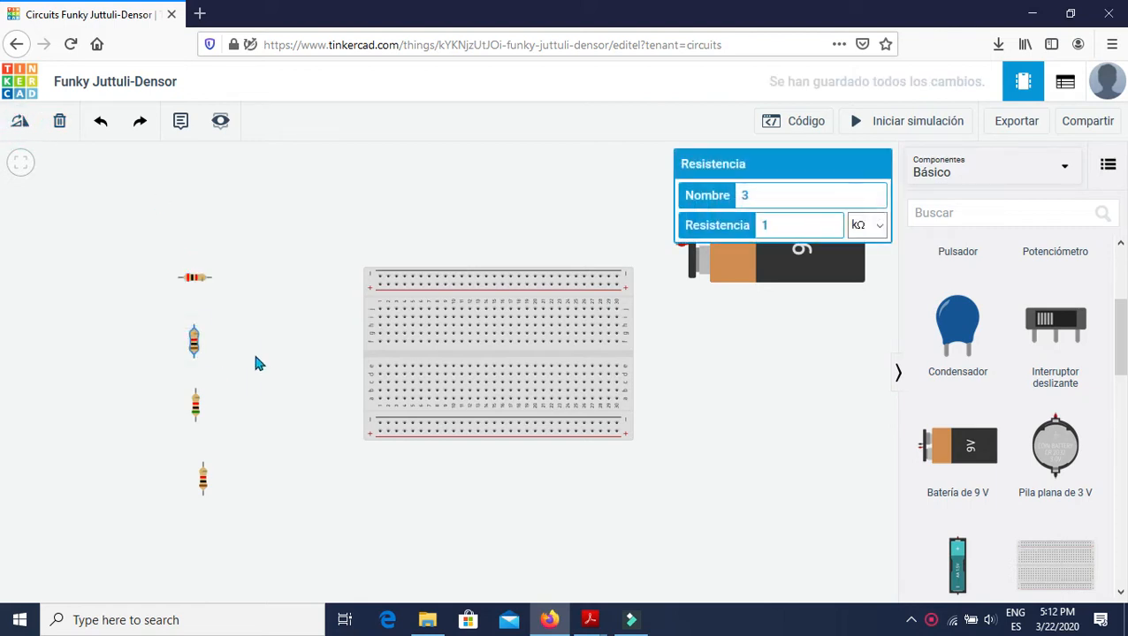
pyautogui.click(24, 129)
pyautogui.click(24, 129)
pyautogui.click(24, 129)
# Rotate the 5 kΩ resistor and the bottom resistor to a horizontal orientation.
pyautogui.click(198, 413)
pyautogui.click(24, 124)
pyautogui.click(24, 124)
pyautogui.click(24, 124)
pyautogui.click(205, 485)
pyautogui.click(21, 126)
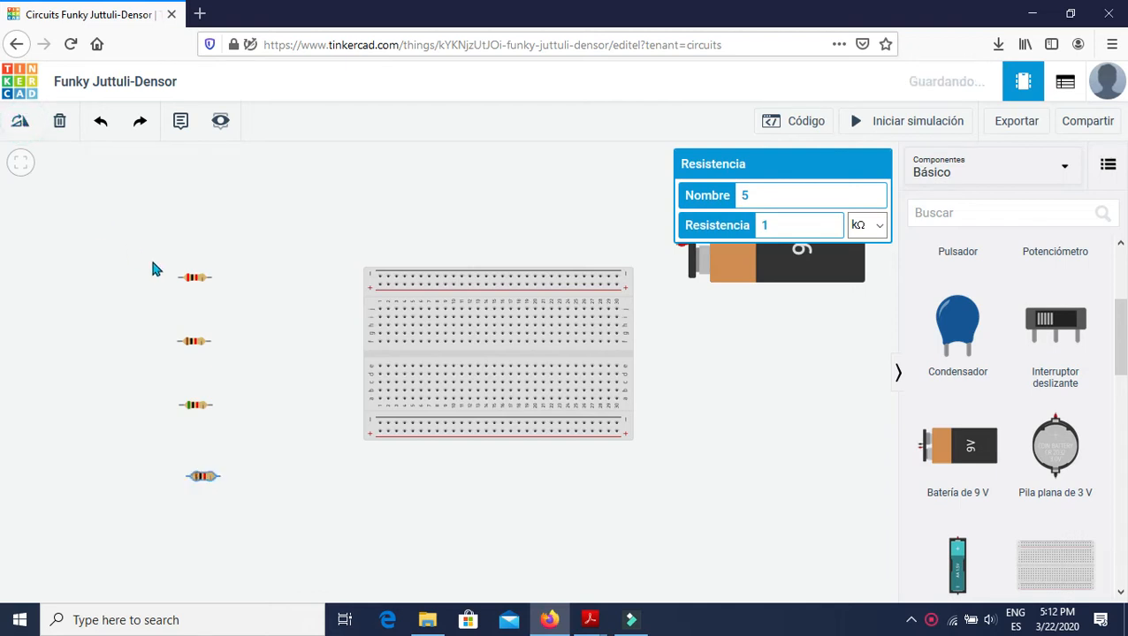
# Place the four resistors in series on the breadboard's upper half, end to end from column 3 to column 19.
pyautogui.moveTo(195, 279); pyautogui.dragTo(415, 322)
pyautogui.moveTo(195, 341); pyautogui.dragTo(451, 330)
pyautogui.moveTo(193, 403); pyautogui.dragTo(455, 333)
pyautogui.moveTo(193, 492); pyautogui.dragTo(493, 345)
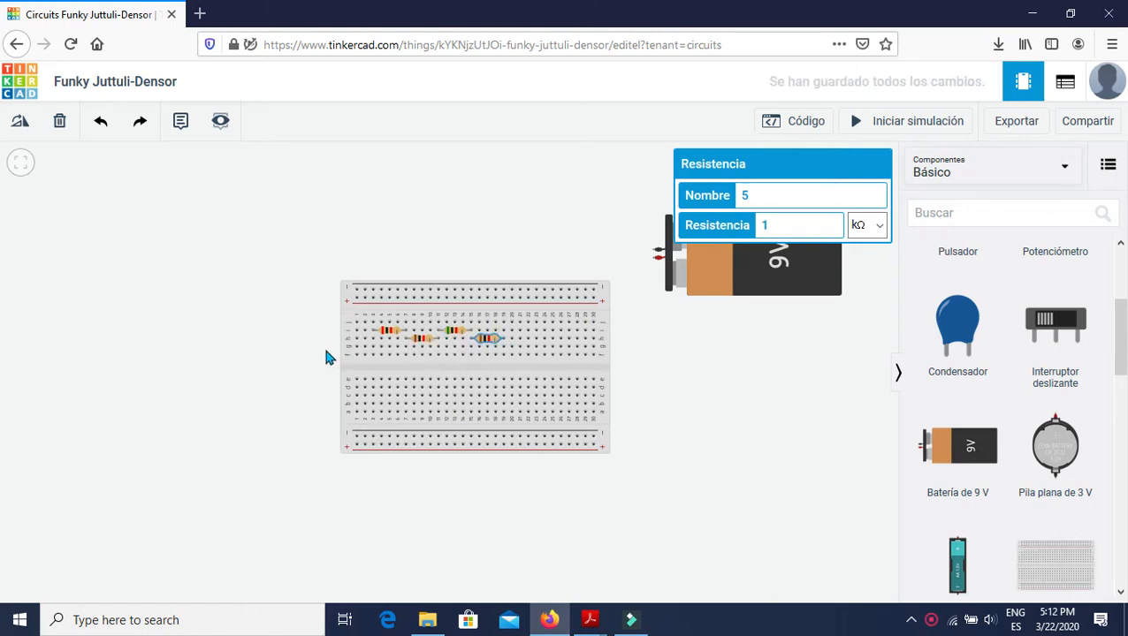
pyautogui.click(633, 414)
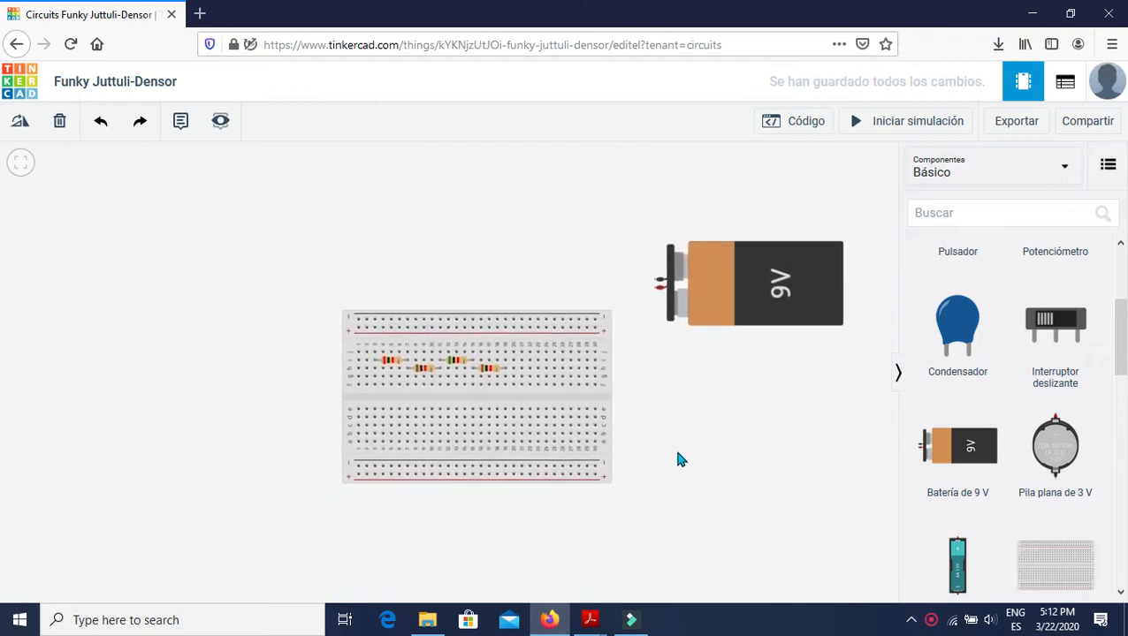
# Wire the battery's positive and negative terminals to the breadboard's upper positive and negative rails at their right end.
pyautogui.click(650, 287)
pyautogui.click(587, 334)
pyautogui.click(648, 287)
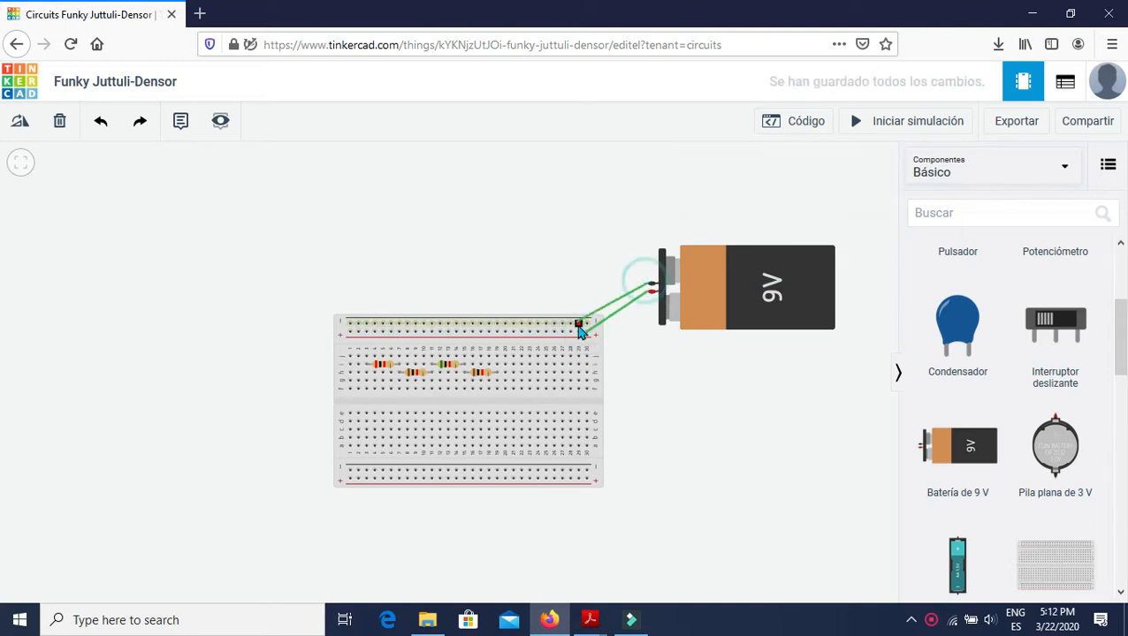
pyautogui.click(589, 326)
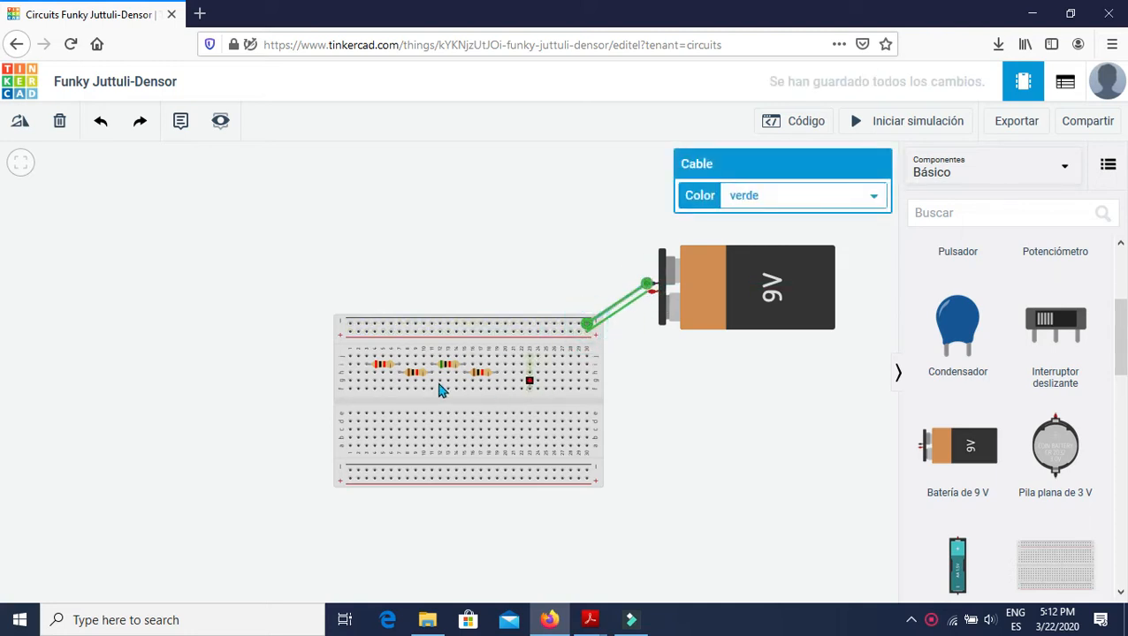
# Following the handout's schematic, wire the last resistor's free end to the positive rail and the first resistor's free end to the negative rail.
pyautogui.hotkey('alt', 'Tab')
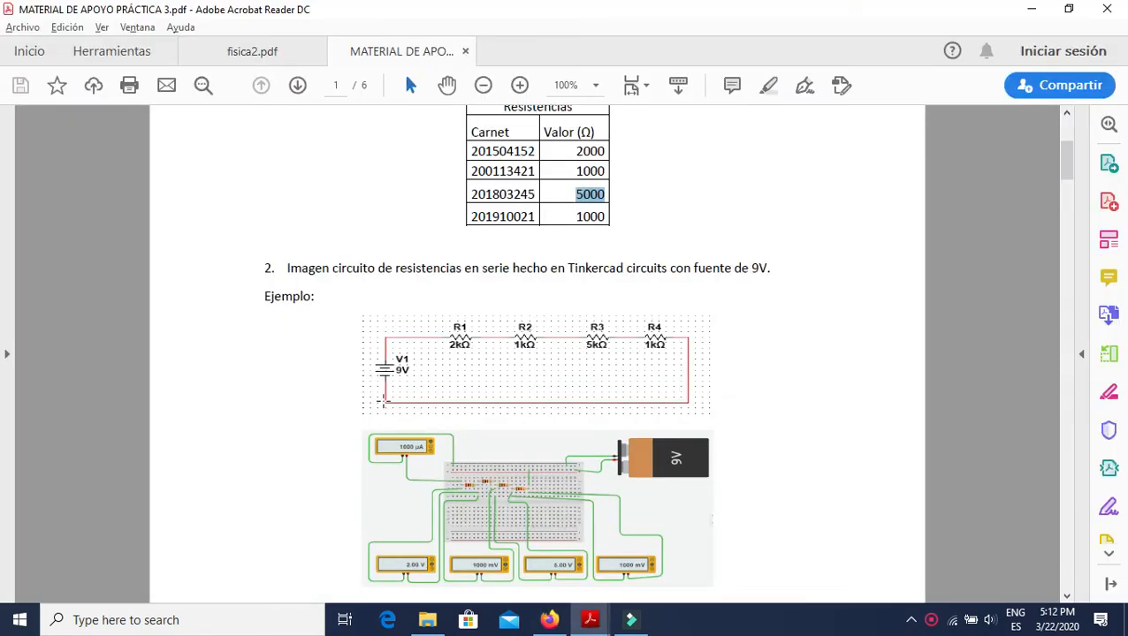
pyautogui.hotkey('alt', 'Tab')
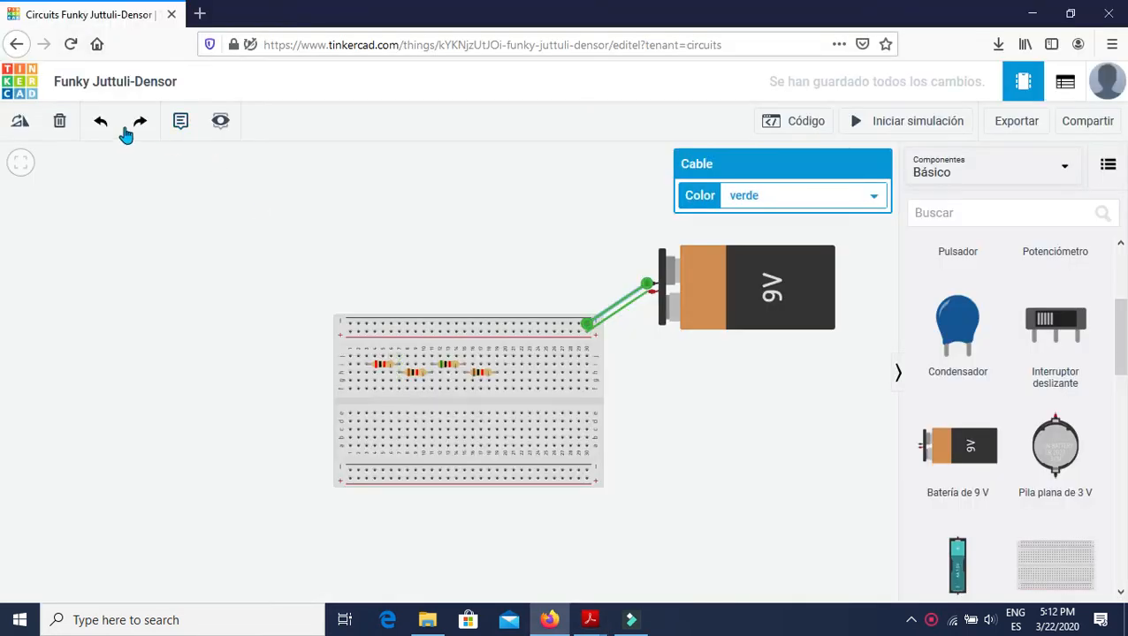
pyautogui.click(499, 354)
pyautogui.click(497, 333)
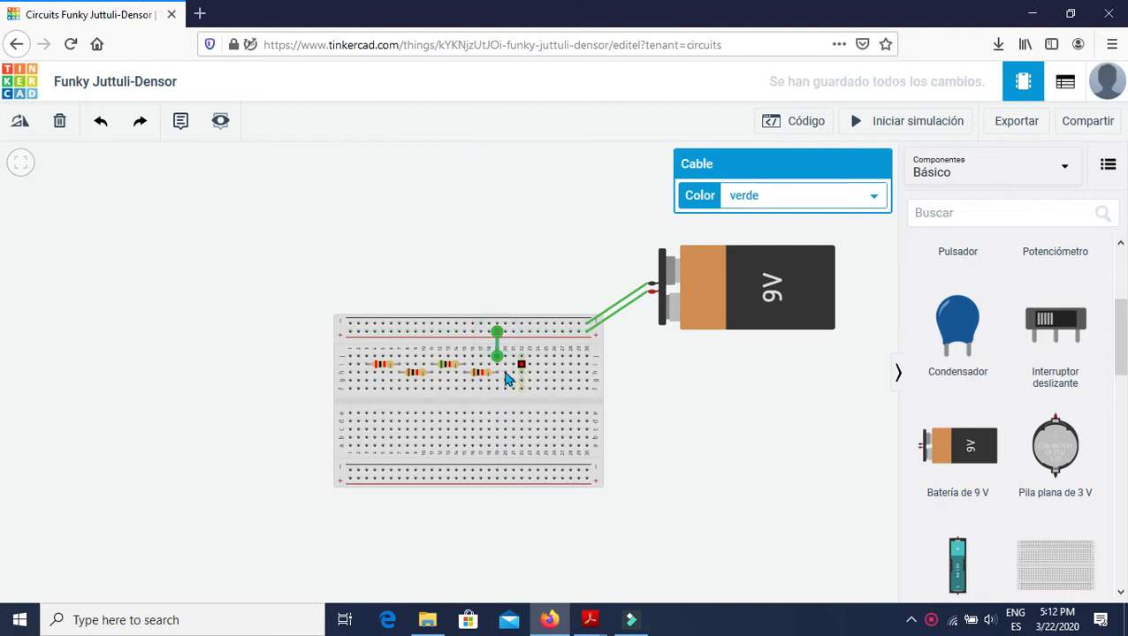
pyautogui.click(366, 356)
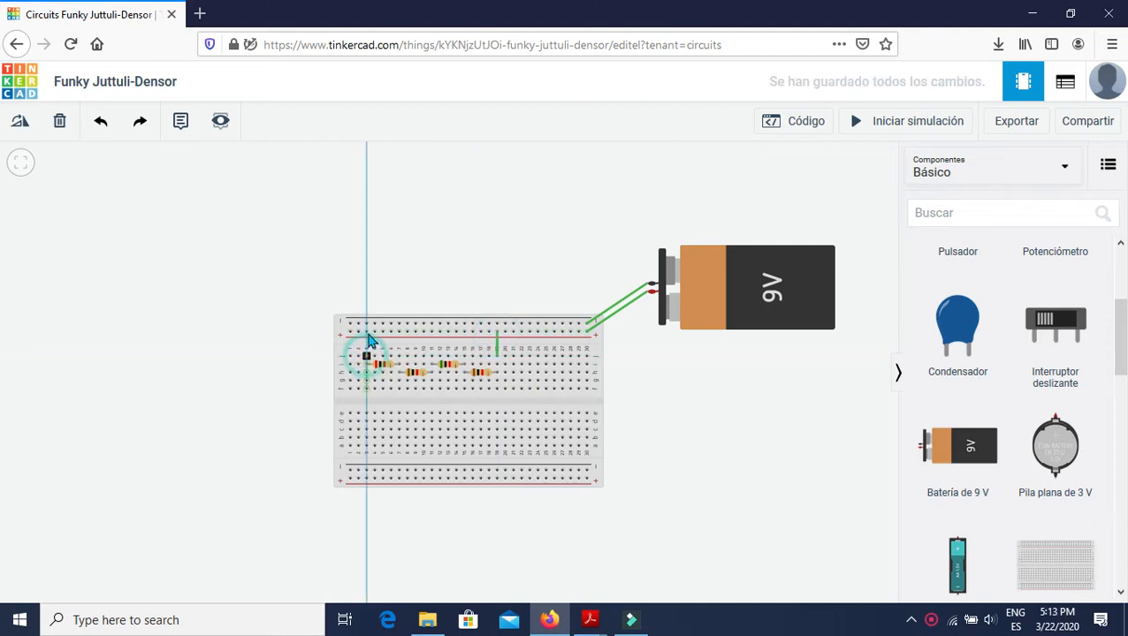
pyautogui.click(366, 325)
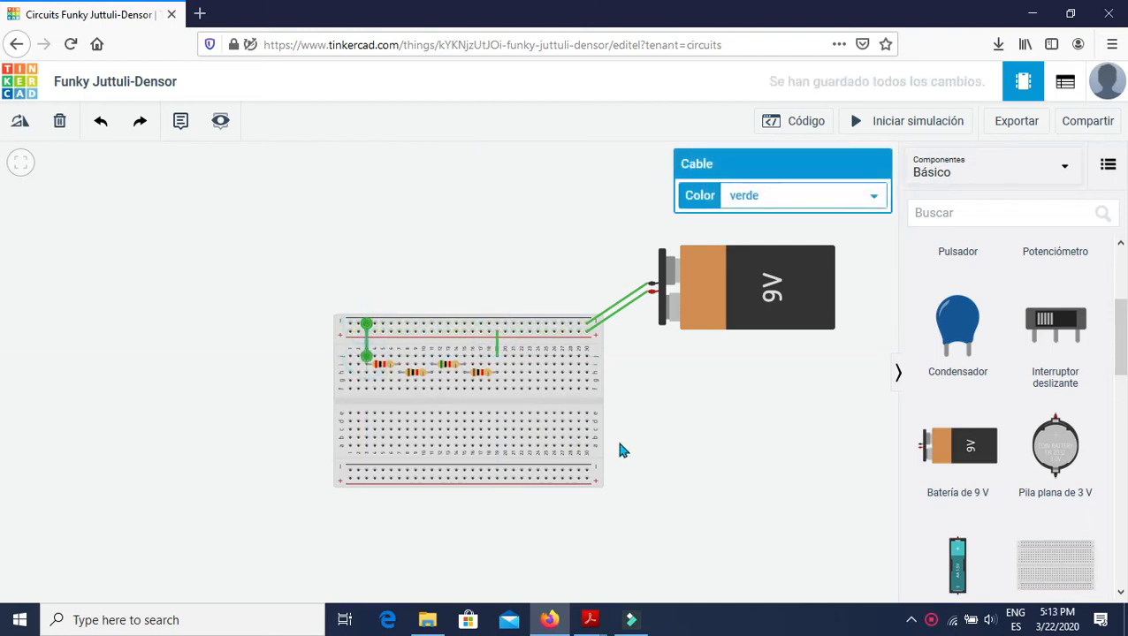
# Consult the handout's circuit again and add a multimeter in voltage mode to the left of the breadboard.
pyautogui.moveTo(672, 406)
pyautogui.mouseDown()
pyautogui.moveTo(688, 383)
pyautogui.moveTo(652, 405)
pyautogui.mouseUp()
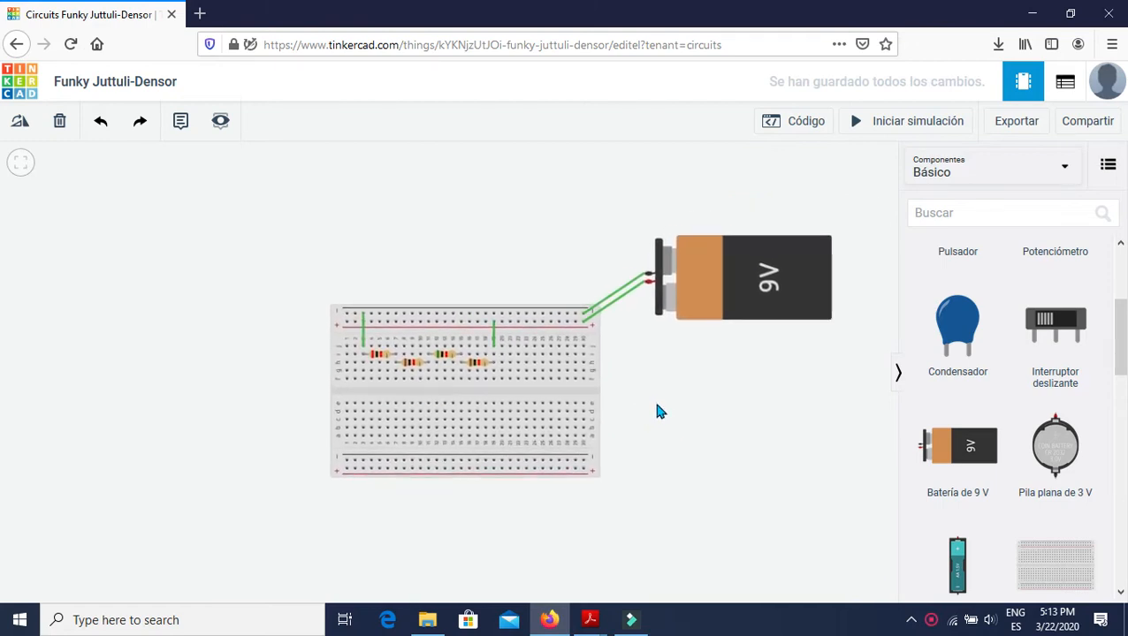
pyautogui.moveTo(661, 410); pyautogui.dragTo(676, 400)
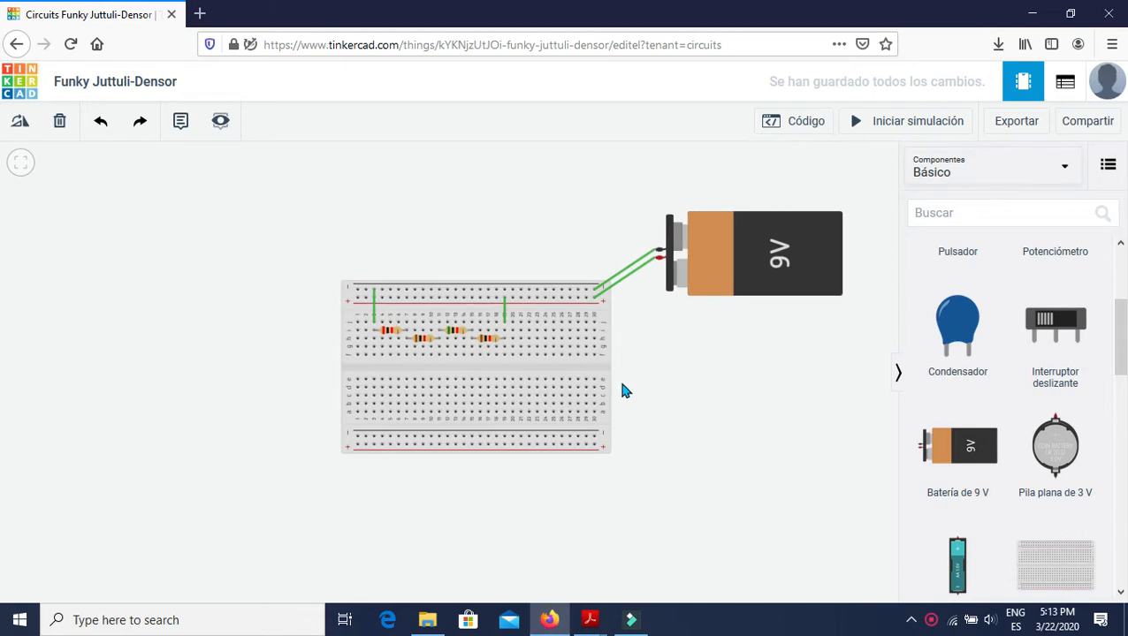
pyautogui.hotkey('alt', 'Tab')
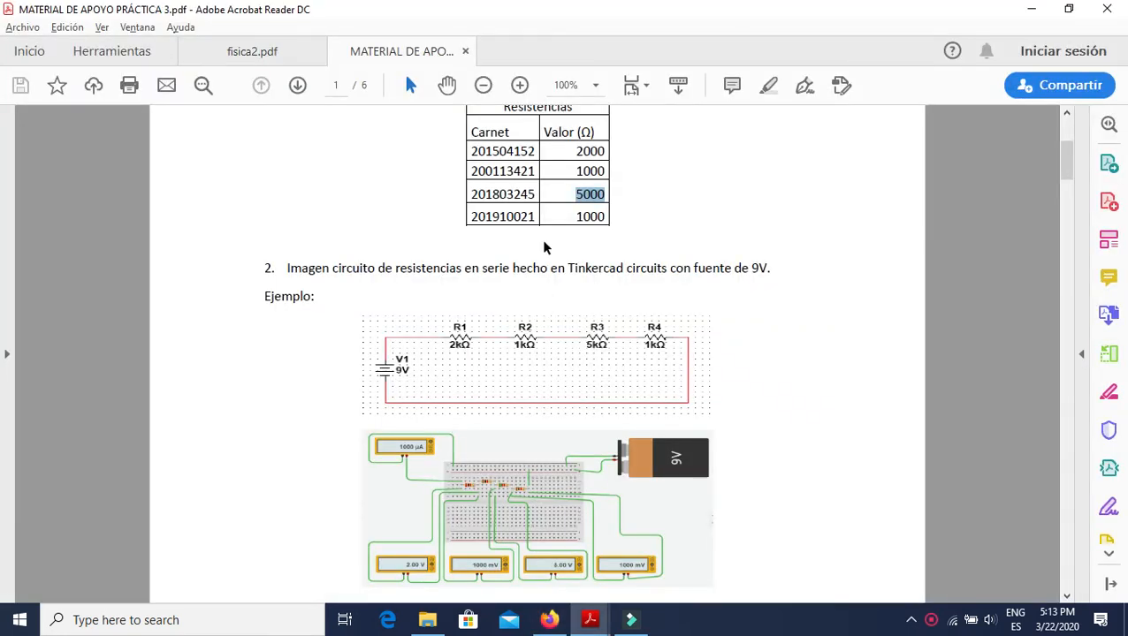
pyautogui.hotkey('alt', 'Tab')
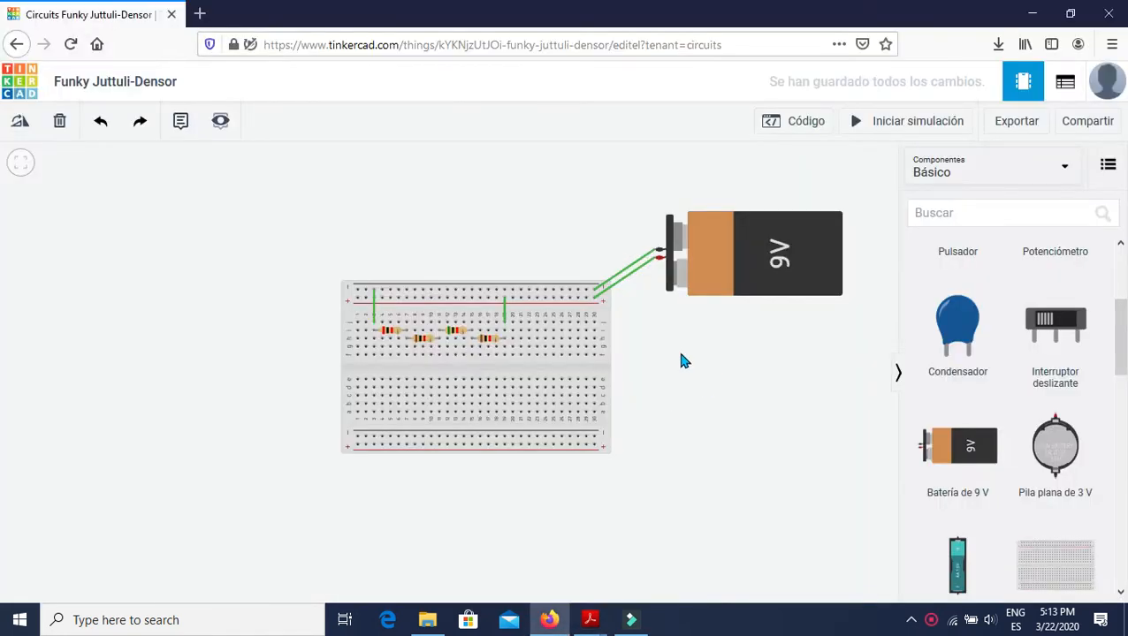
pyautogui.scroll(-5, 992, 422)
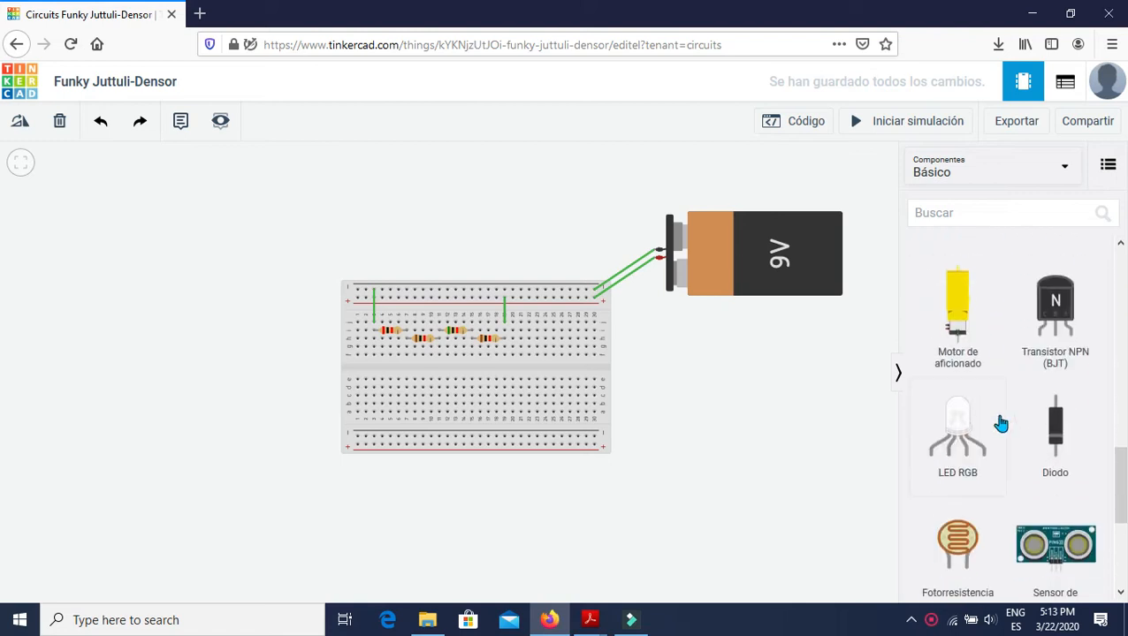
pyautogui.moveTo(1062, 535); pyautogui.dragTo(178, 292)
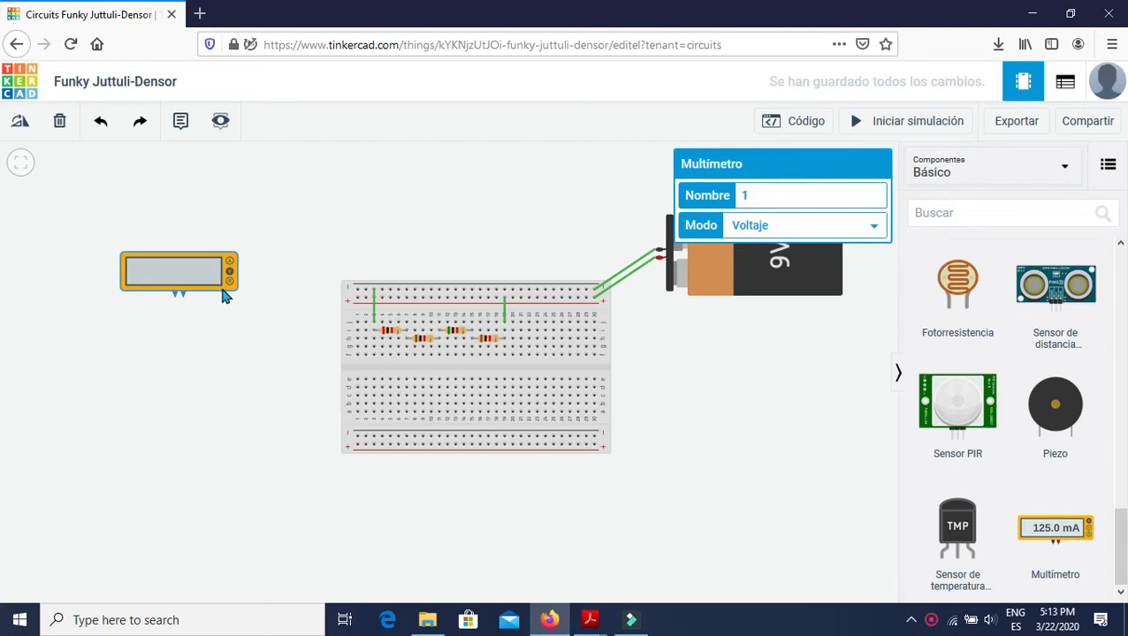
pyautogui.moveTo(171, 262); pyautogui.dragTo(176, 357)
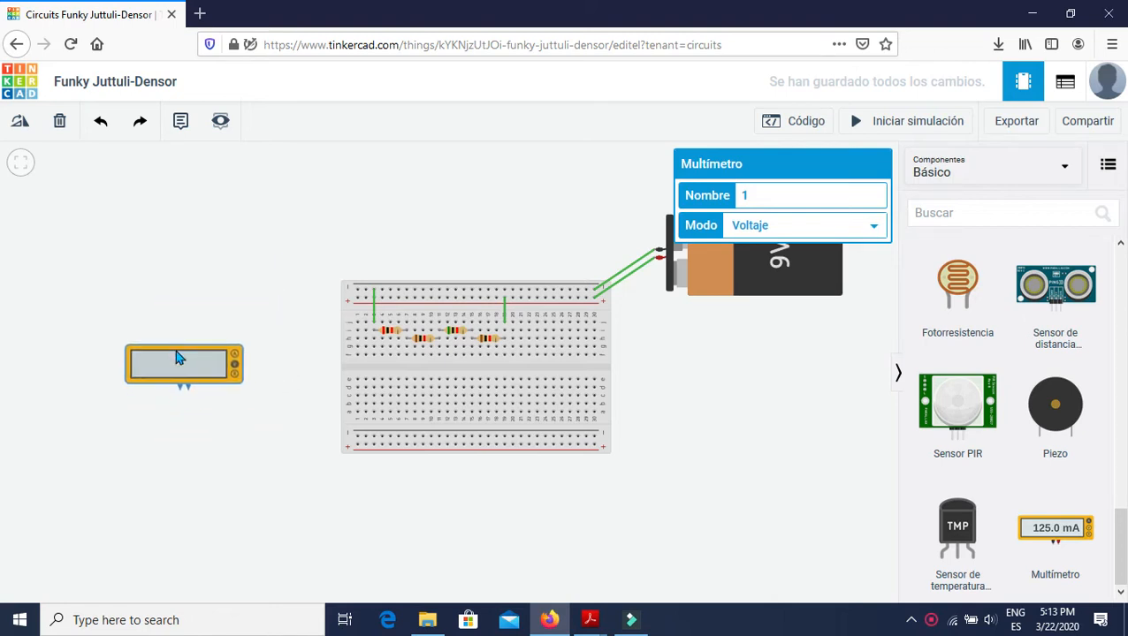
pyautogui.click(226, 397)
# Wire the voltage multimeter across the first resistor, its positive lead to column 7 and its negative lead to column 3.
pyautogui.click(191, 393)
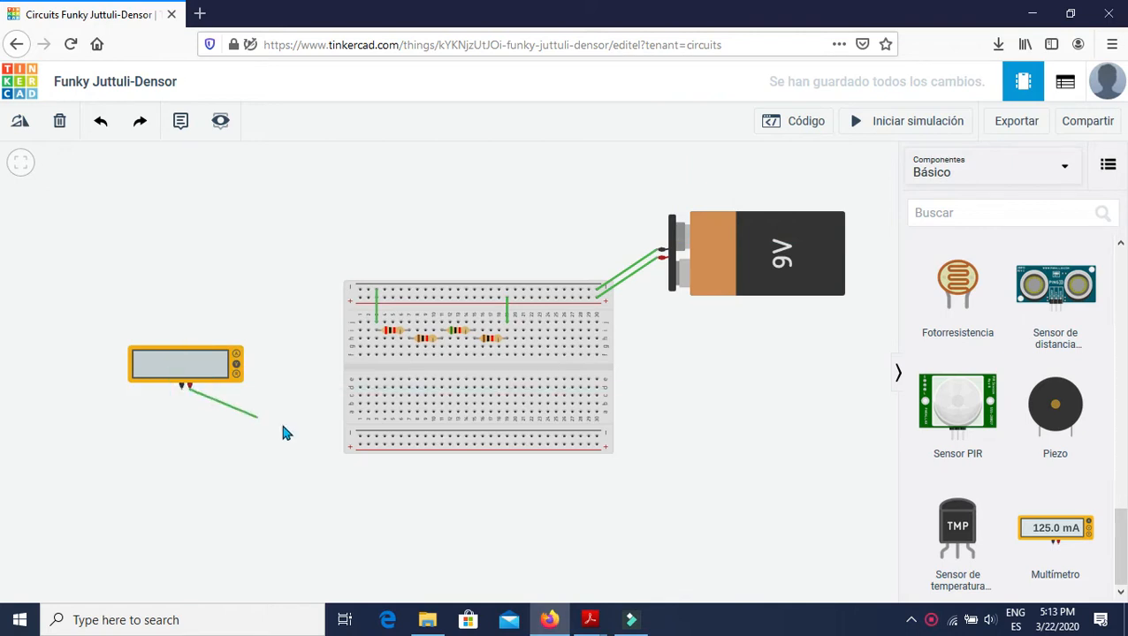
pyautogui.click(425, 394)
pyautogui.moveTo(426, 395); pyautogui.dragTo(236, 407)
pyautogui.click(409, 349)
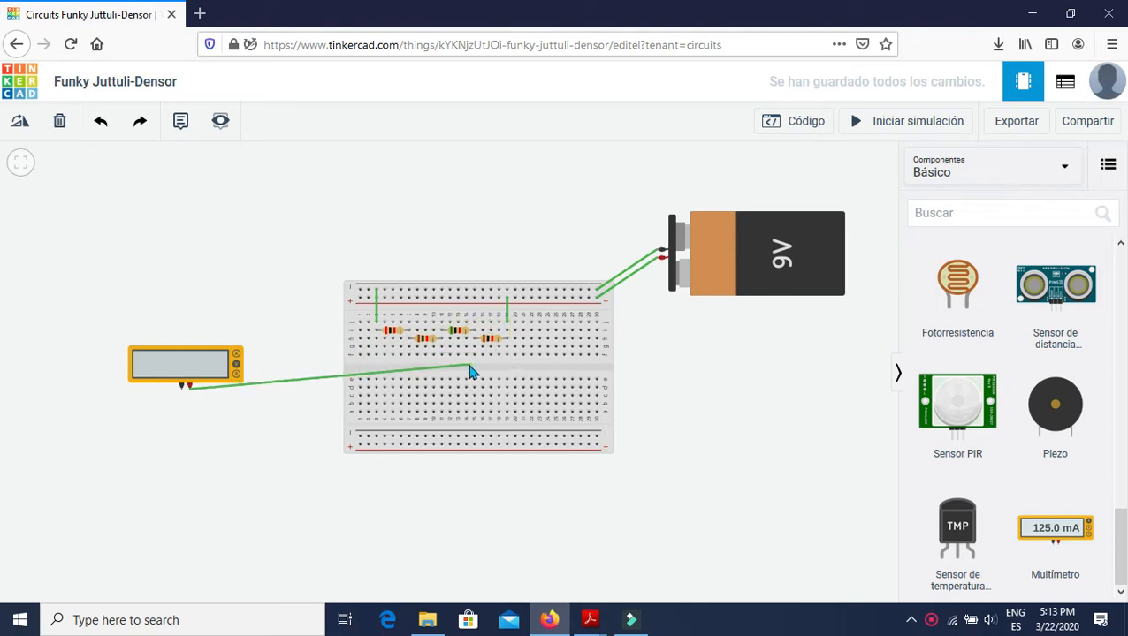
pyautogui.click(409, 350)
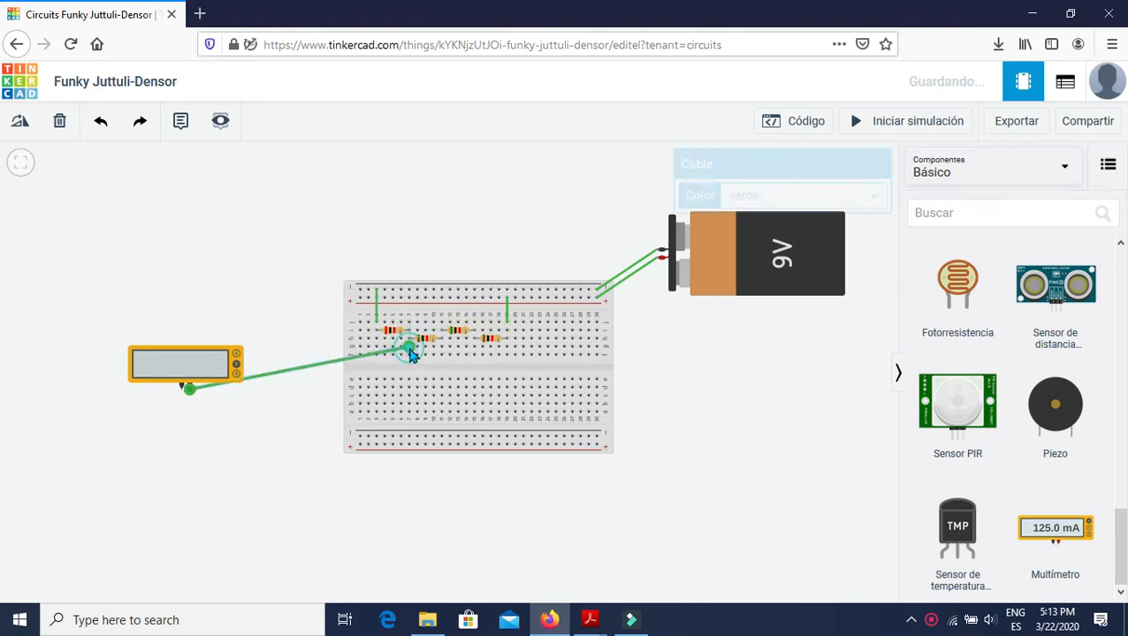
pyautogui.click(186, 391)
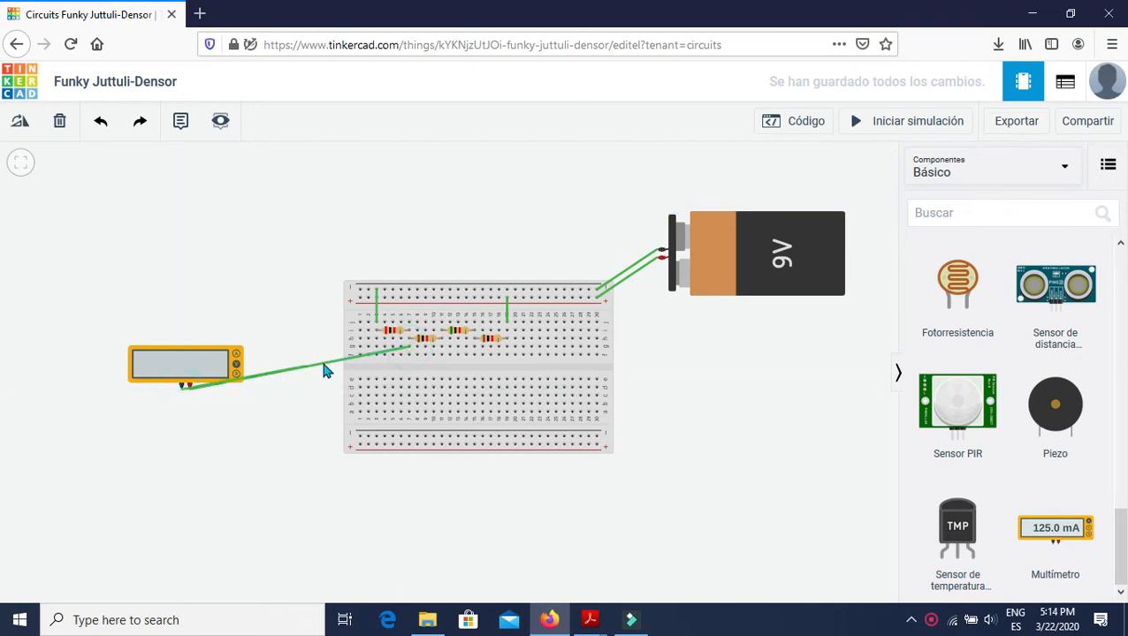
pyautogui.click(377, 340)
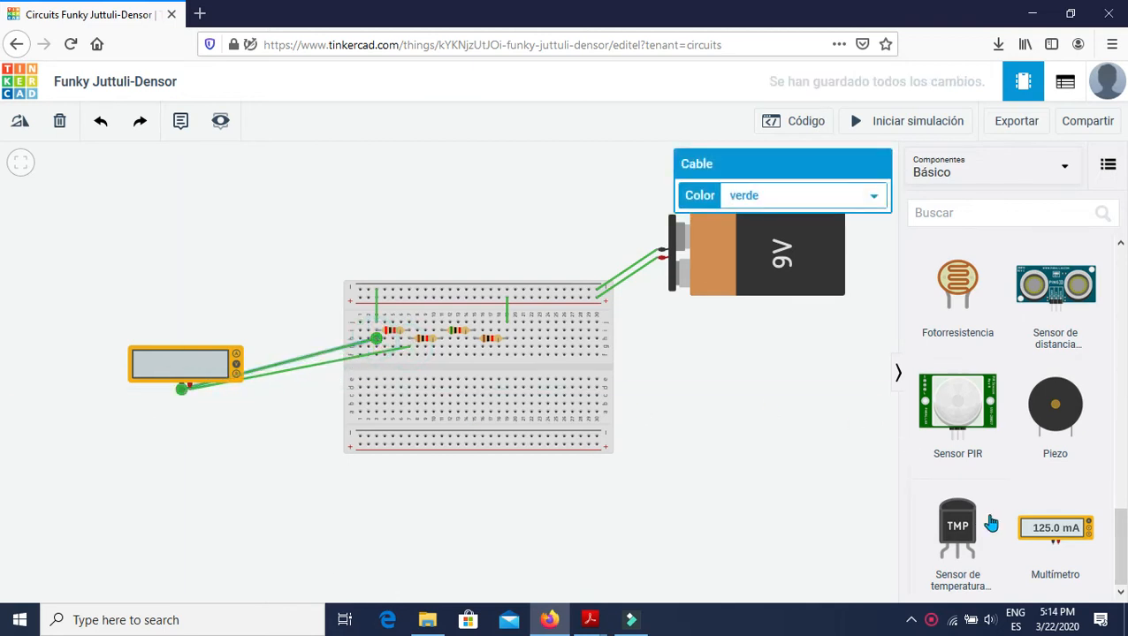
# Add a second voltage multimeter below the first and wire it across the second resistor, positive to column 11 and negative to column 7.
pyautogui.moveTo(1029, 530); pyautogui.dragTo(244, 488)
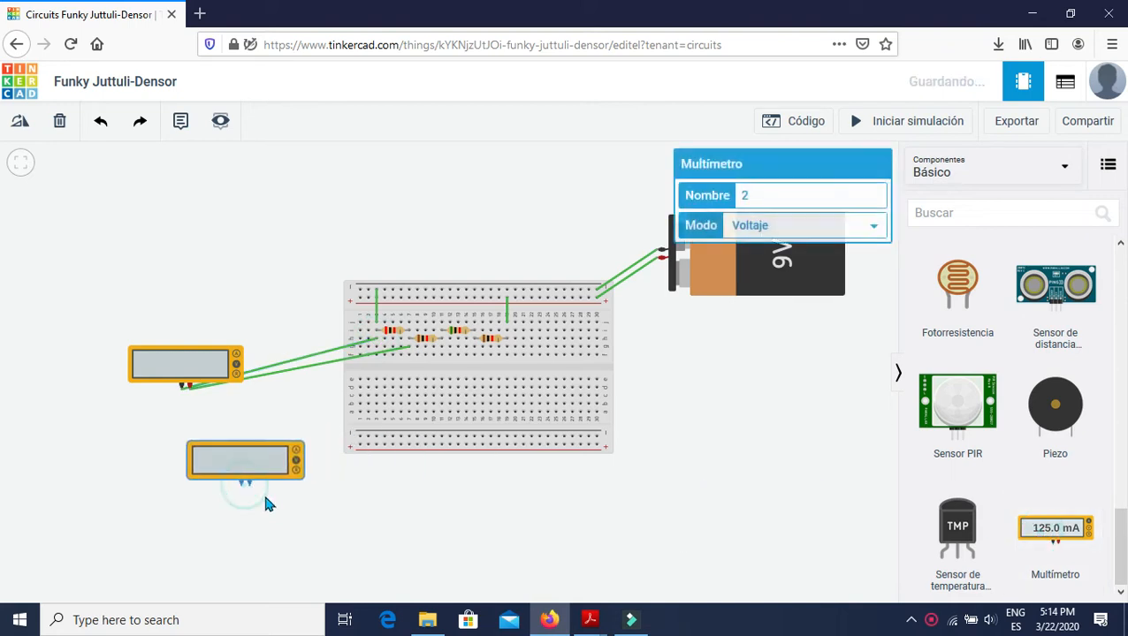
pyautogui.click(248, 484)
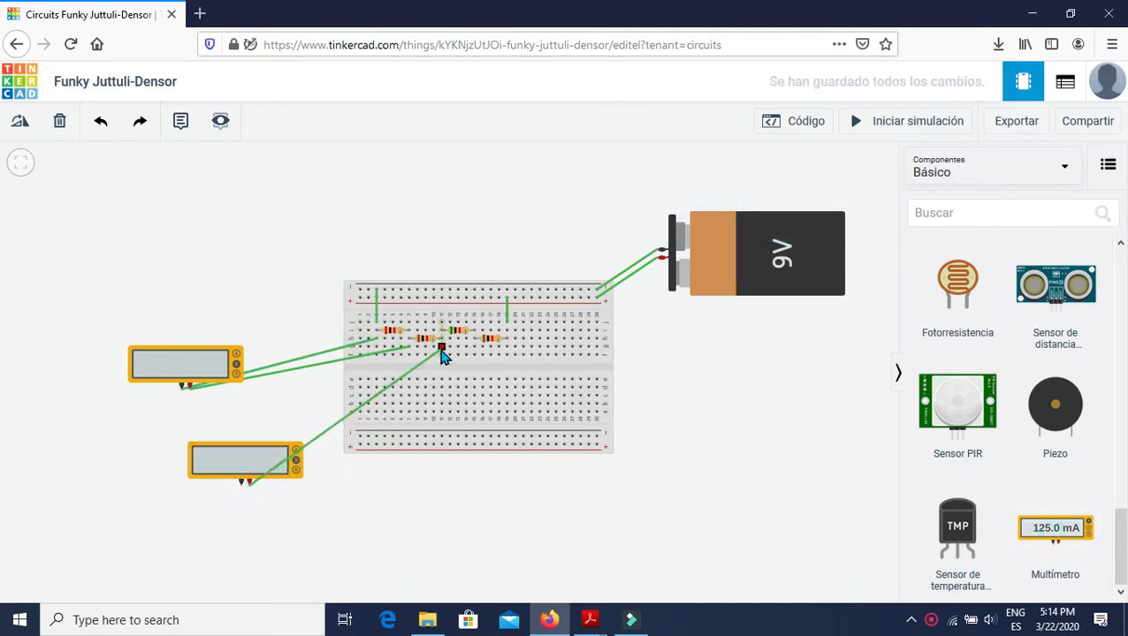
pyautogui.click(442, 349)
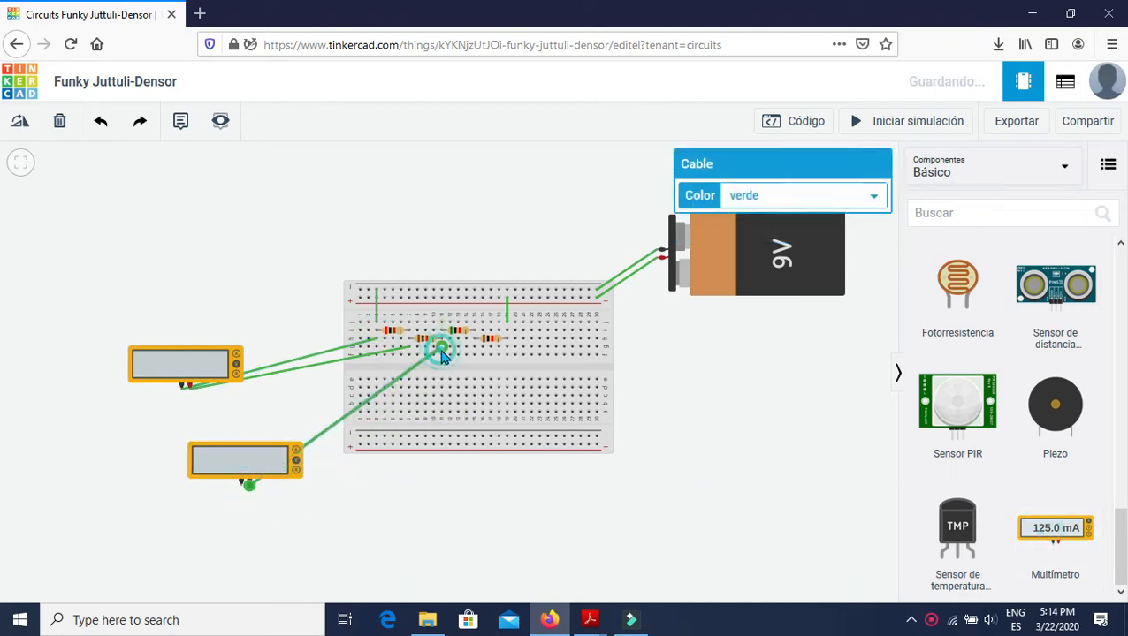
pyautogui.click(243, 489)
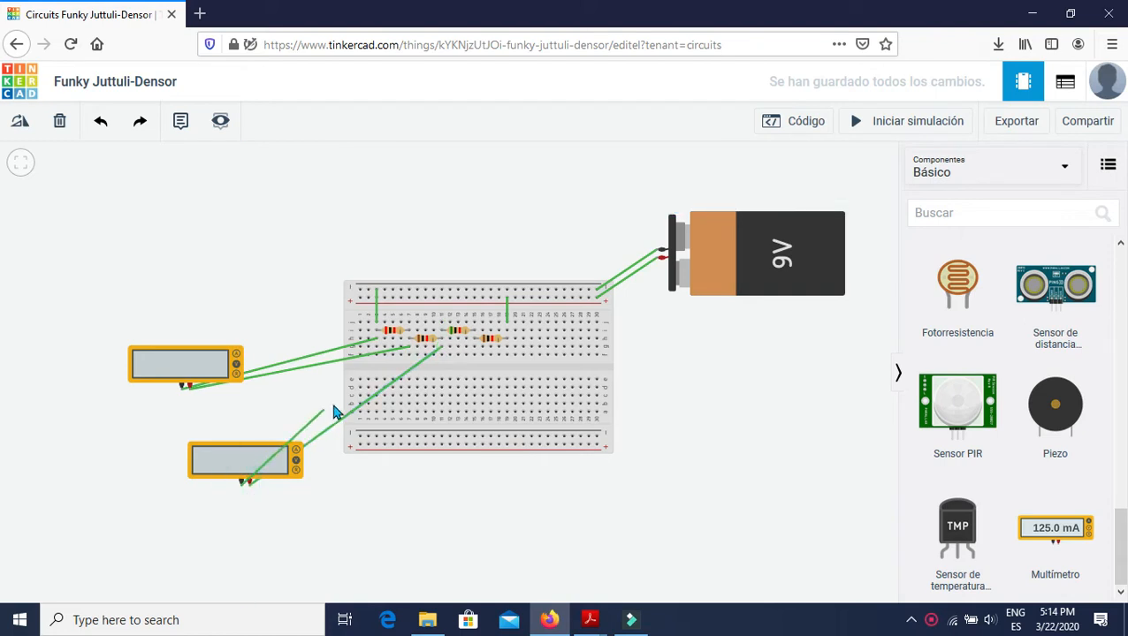
pyautogui.click(410, 356)
# Add a third voltage multimeter below the breadboard and wire it across the third resistor, positive to column 15 and negative to column 11.
pyautogui.moveTo(1055, 531); pyautogui.dragTo(412, 518)
pyautogui.click(412, 518)
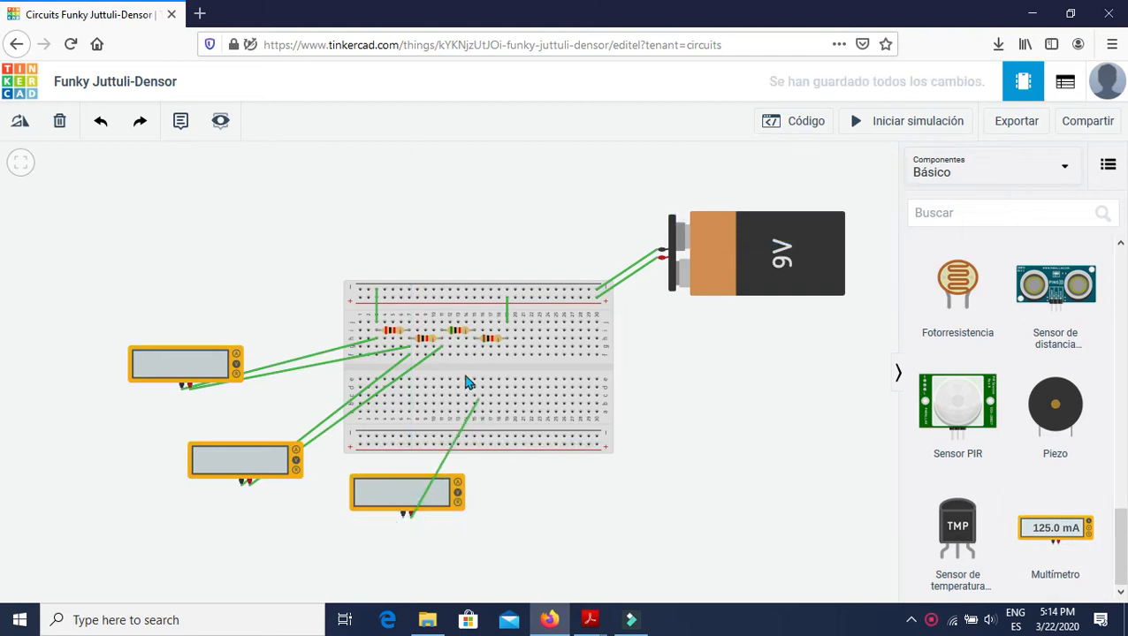
pyautogui.click(475, 347)
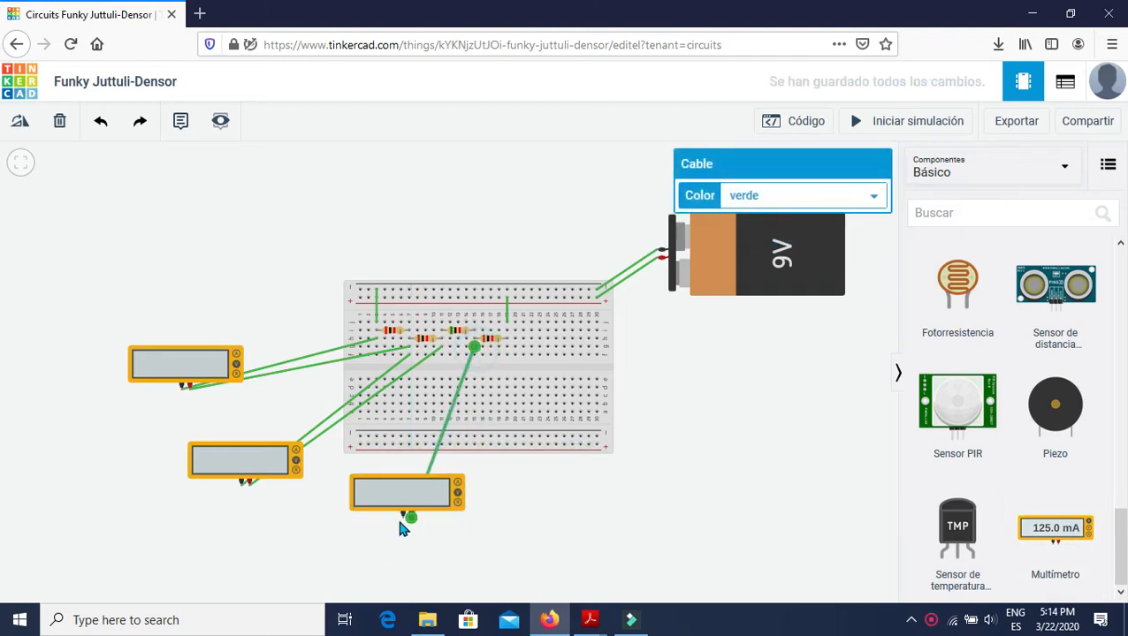
pyautogui.click(402, 521)
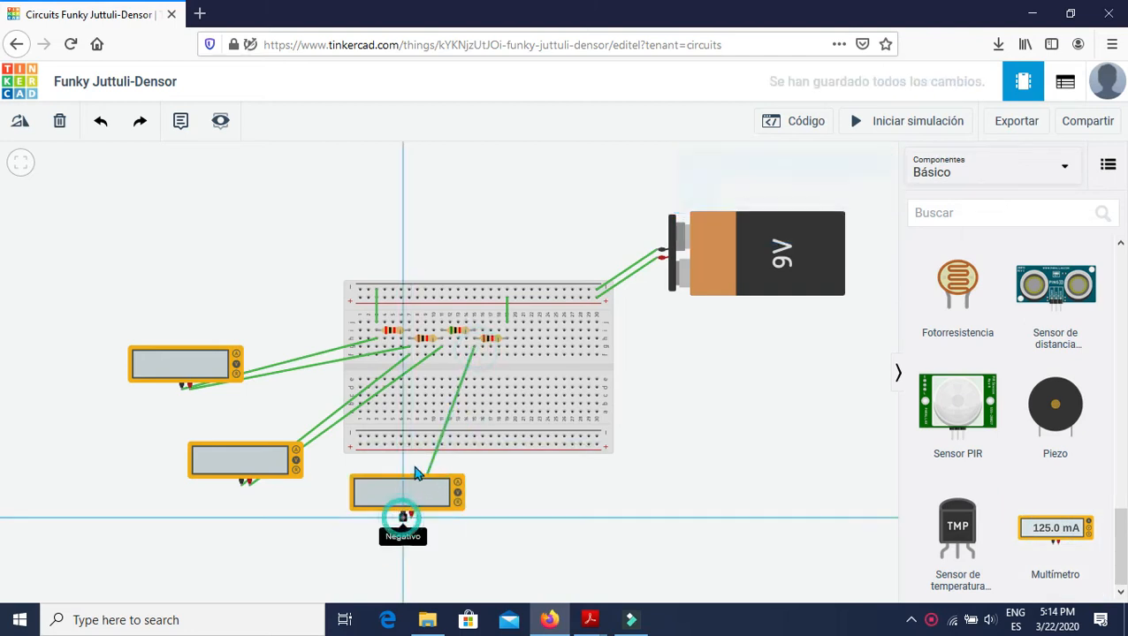
pyautogui.click(441, 352)
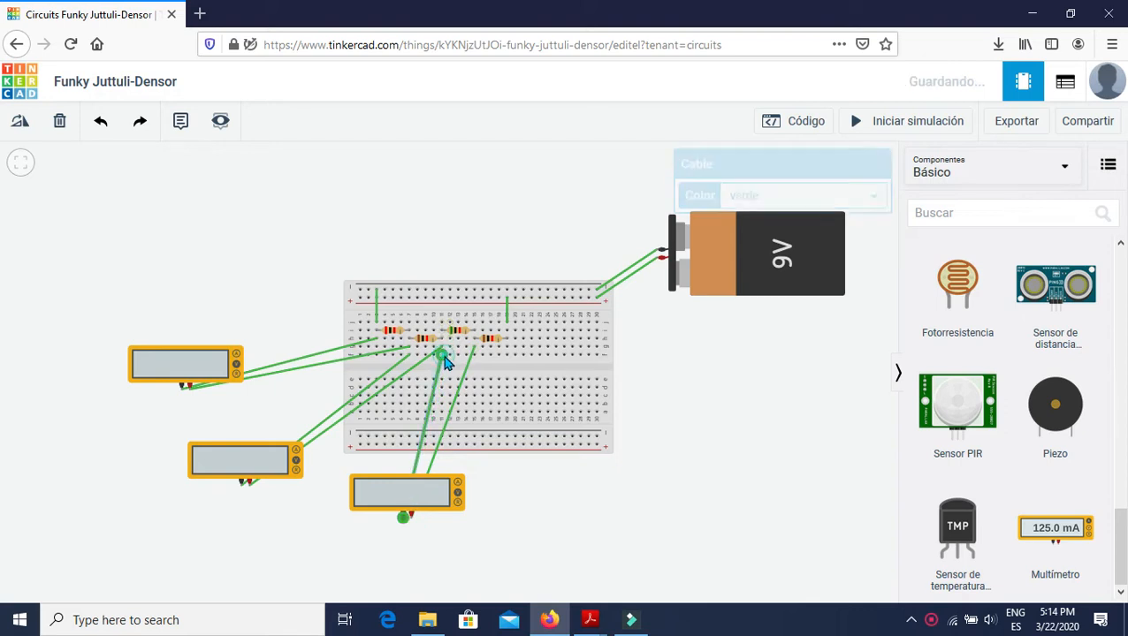
# Add a fourth voltage multimeter at the breadboard's lower right and wire it across the last resistor, positive to column 19 and negative to column 15.
pyautogui.click(1023, 534)
pyautogui.click(613, 487)
pyautogui.click(612, 486)
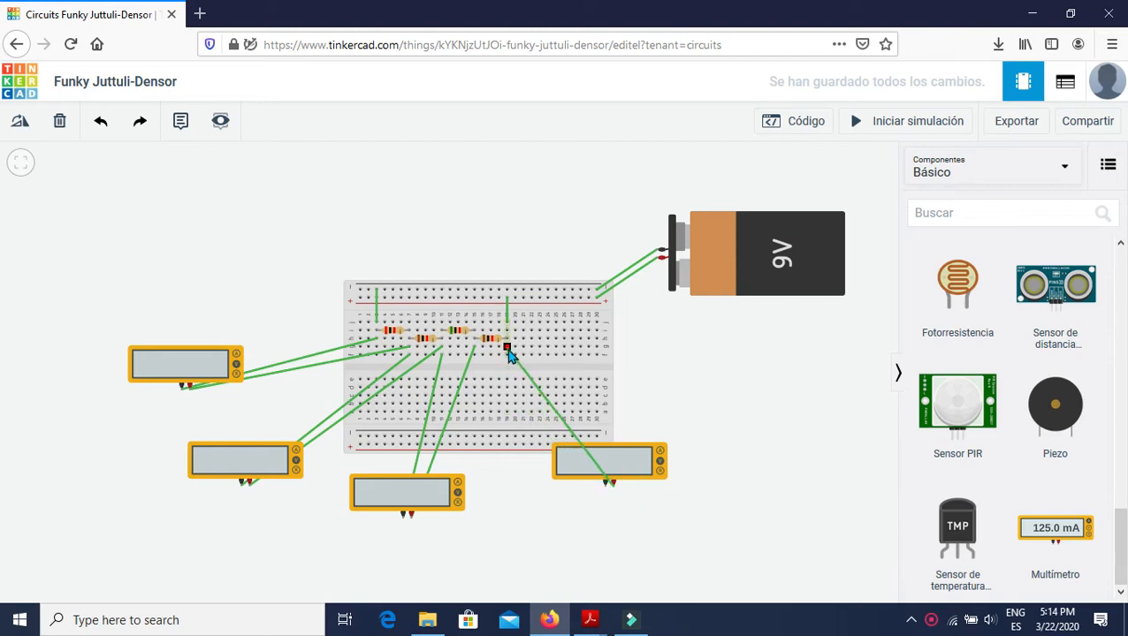
pyautogui.click(506, 347)
pyautogui.click(607, 489)
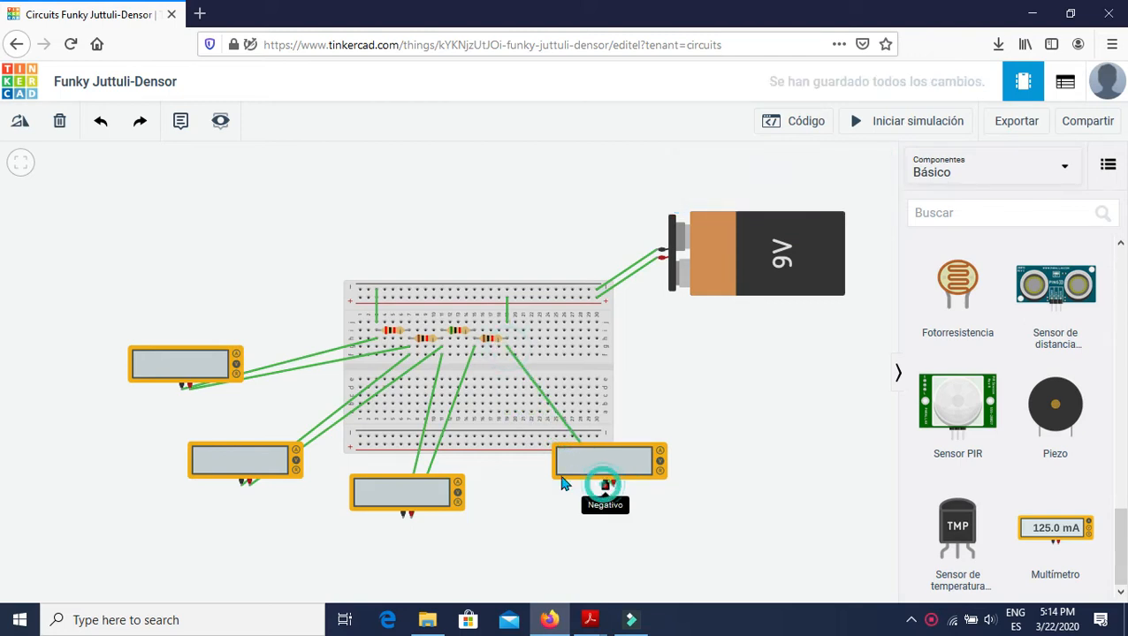
pyautogui.click(475, 358)
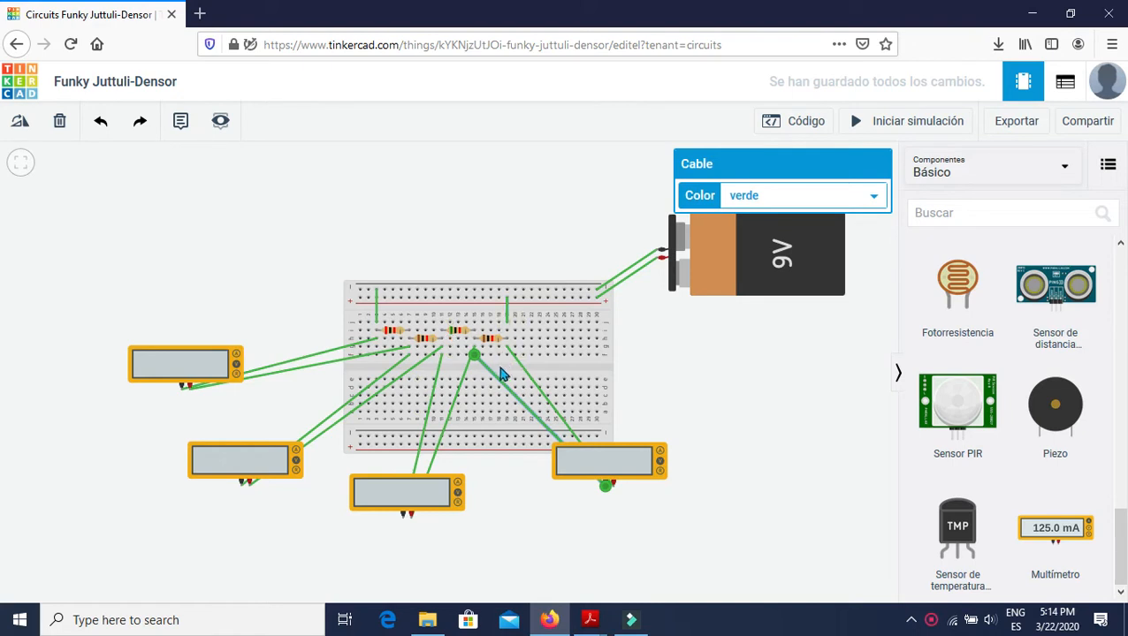
# Consult the handout's circuit again and delete the wire joining the first resistor's free end to the negative rail.
pyautogui.hotkey('alt', 'Tab')
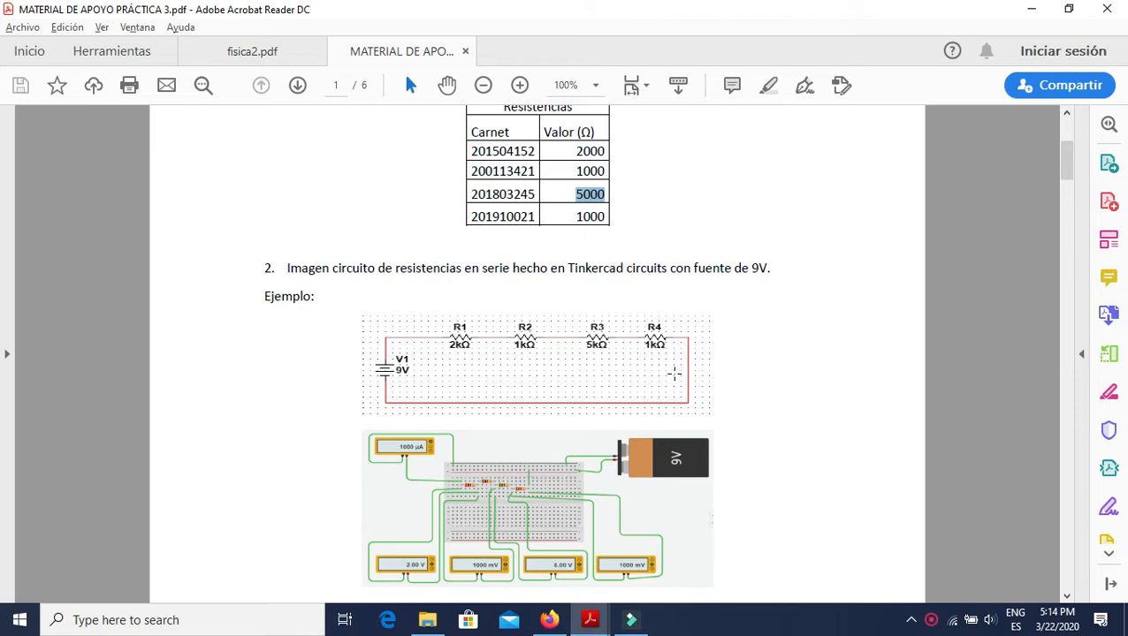
pyautogui.hotkey('alt', 'Tab')
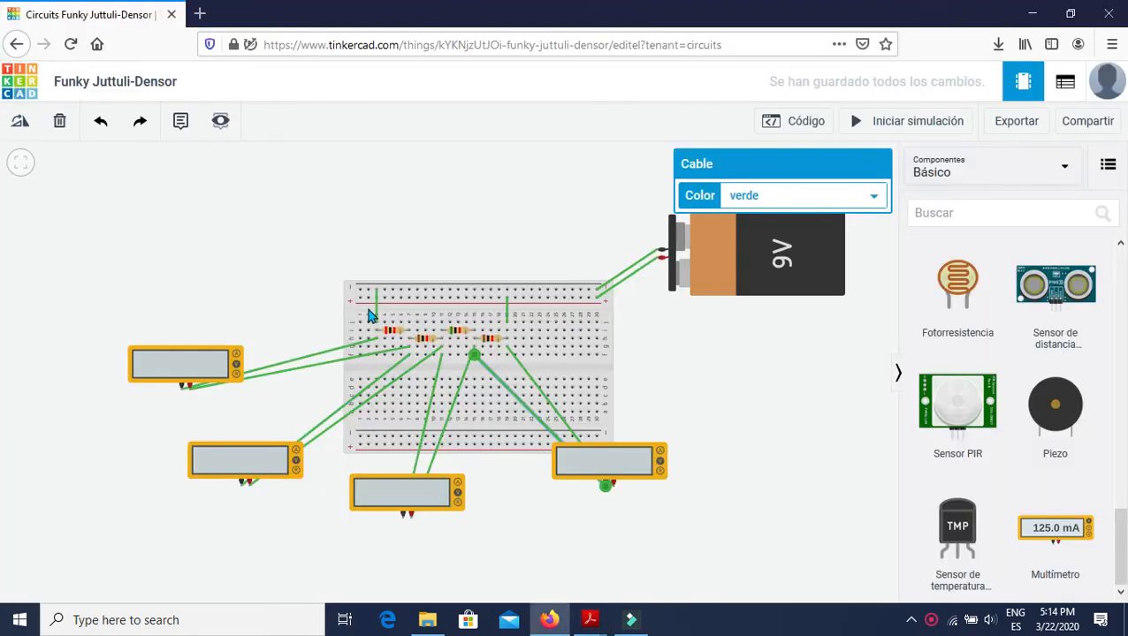
pyautogui.click(381, 324)
pyautogui.click(378, 315)
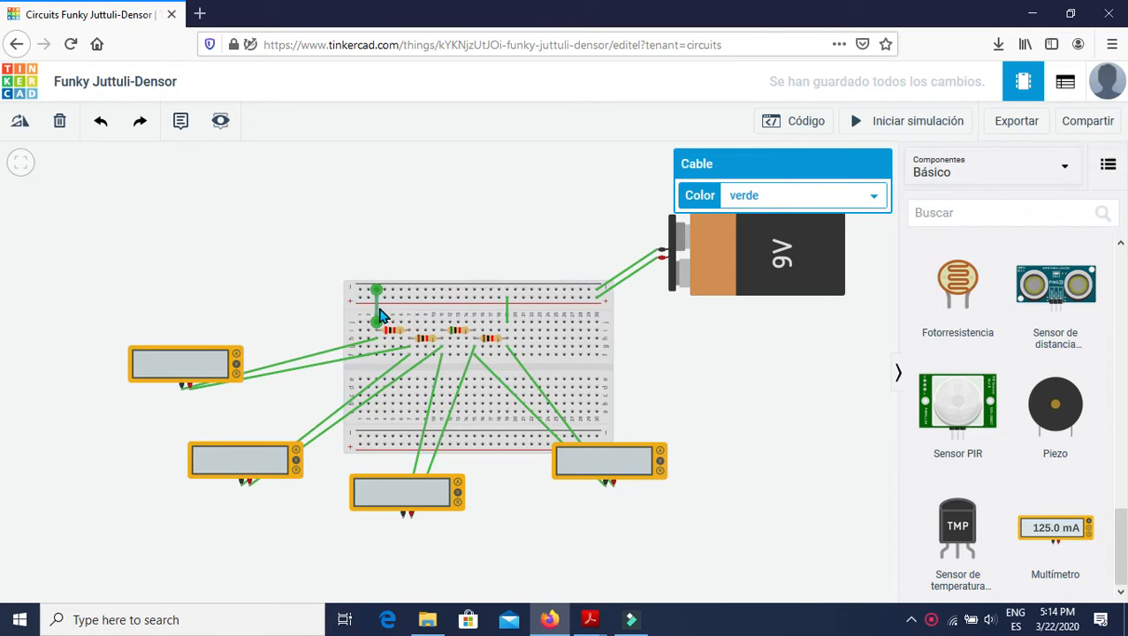
pyautogui.press('Delete')
# Add a multimeter in Amperaje mode at the upper left and wire it in series between the first resistor's column 3 and the negative rail.
pyautogui.click(1041, 533)
pyautogui.click(259, 264)
pyautogui.click(774, 231)
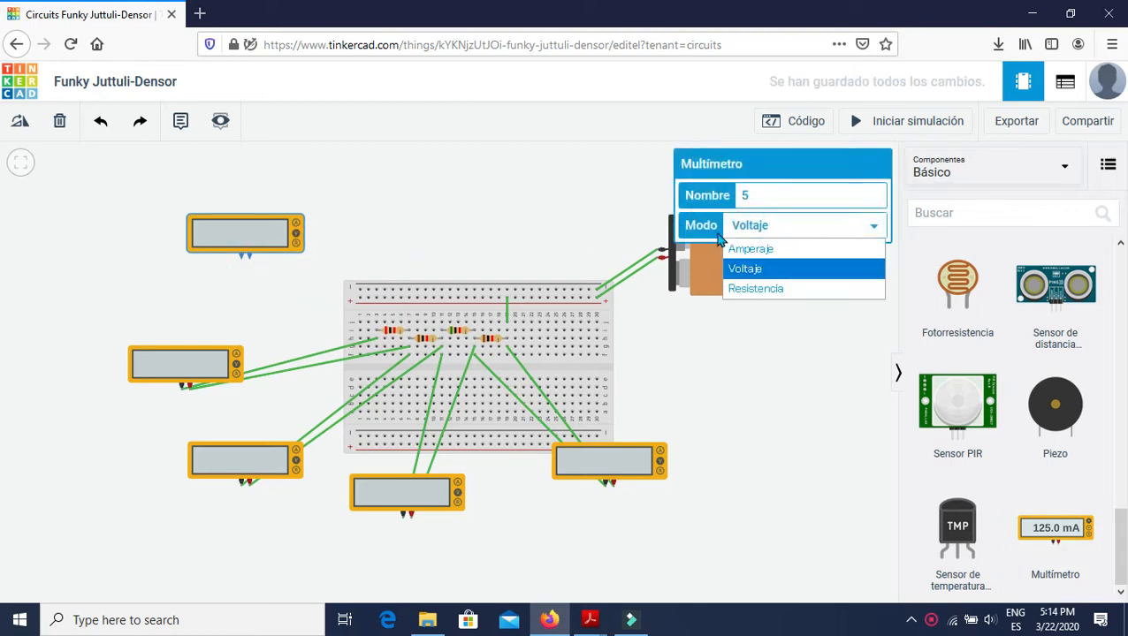
pyautogui.click(751, 250)
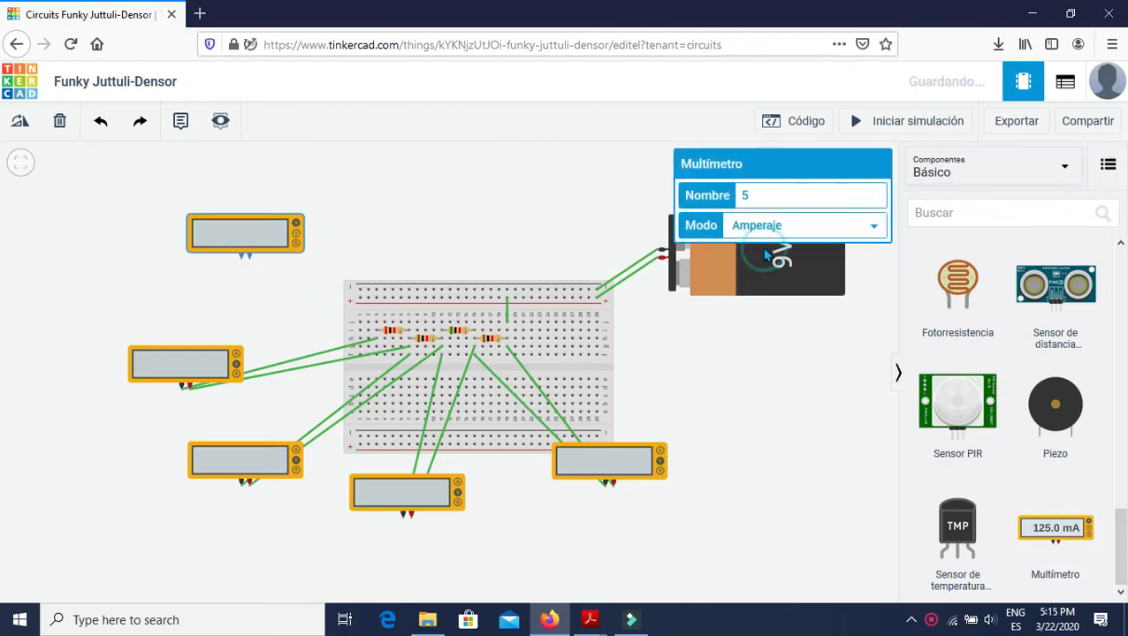
pyautogui.click(249, 260)
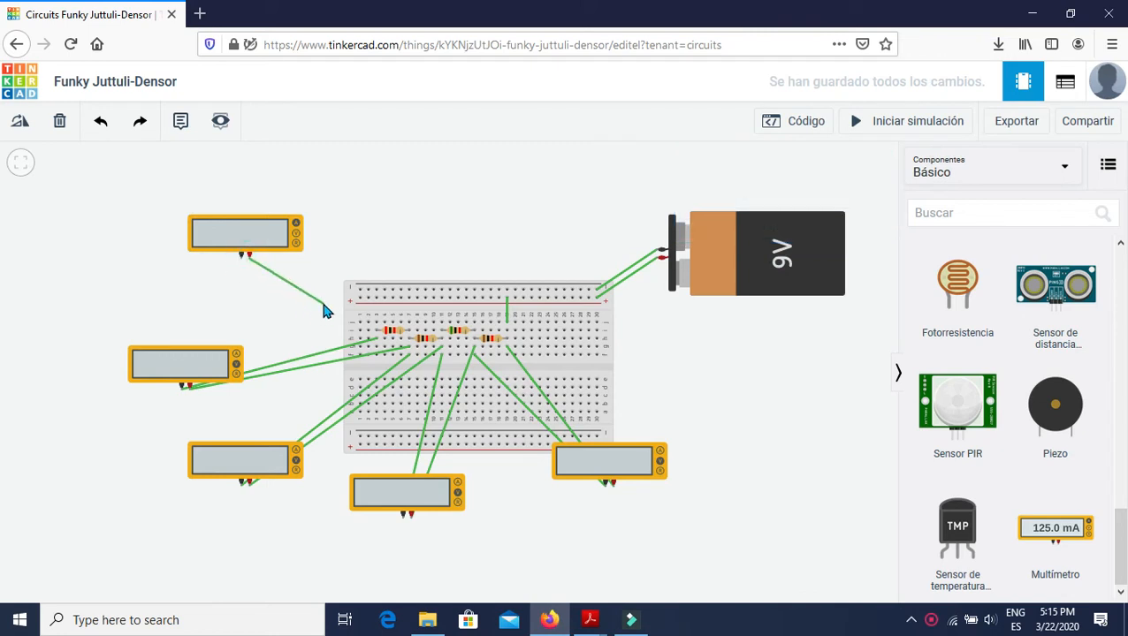
pyautogui.click(377, 323)
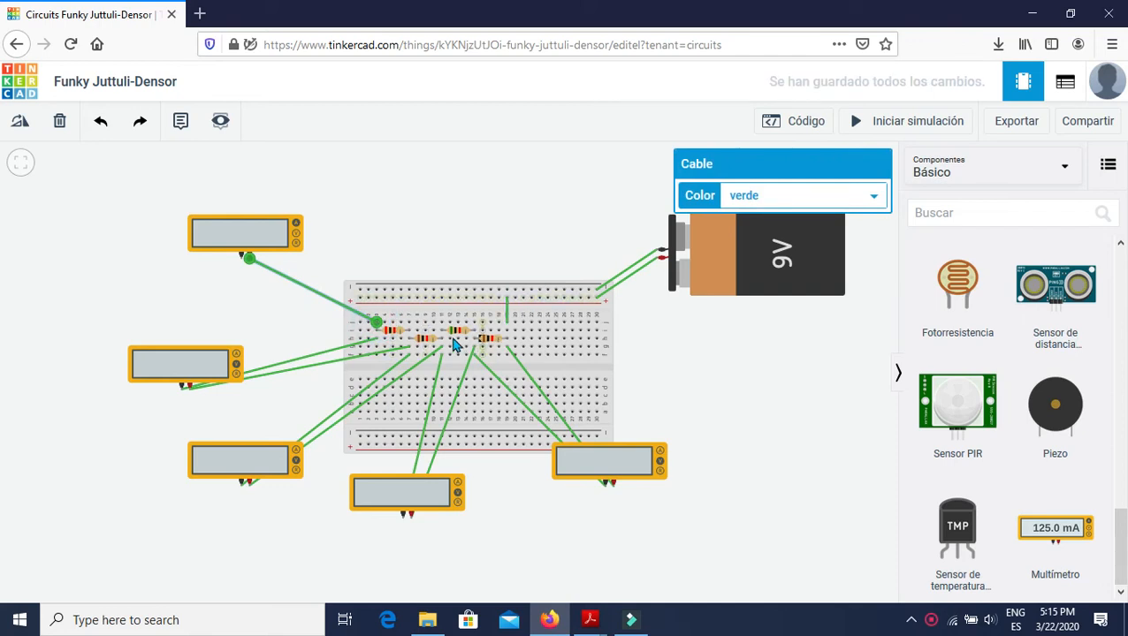
pyautogui.click(241, 258)
pyautogui.click(376, 291)
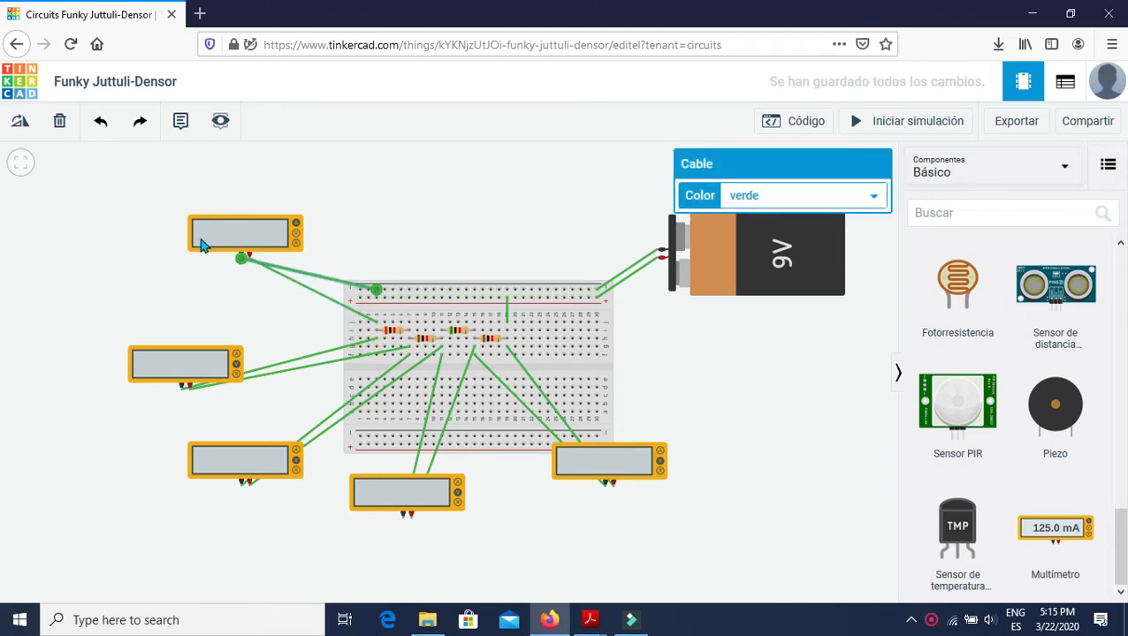
# Run the simulation to read the current and each resistor's voltage on the multimeters, and stop it.
pyautogui.moveTo(728, 397)
pyautogui.mouseDown()
pyautogui.moveTo(766, 424)
pyautogui.moveTo(721, 397)
pyautogui.mouseUp()
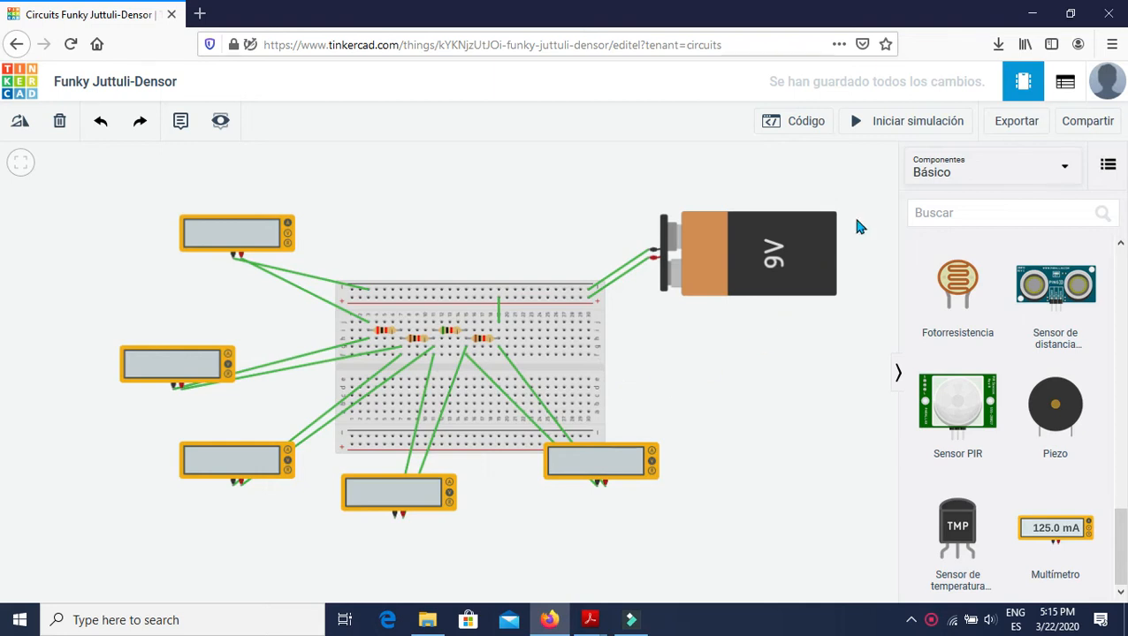
pyautogui.moveTo(668, 372); pyautogui.dragTo(693, 390)
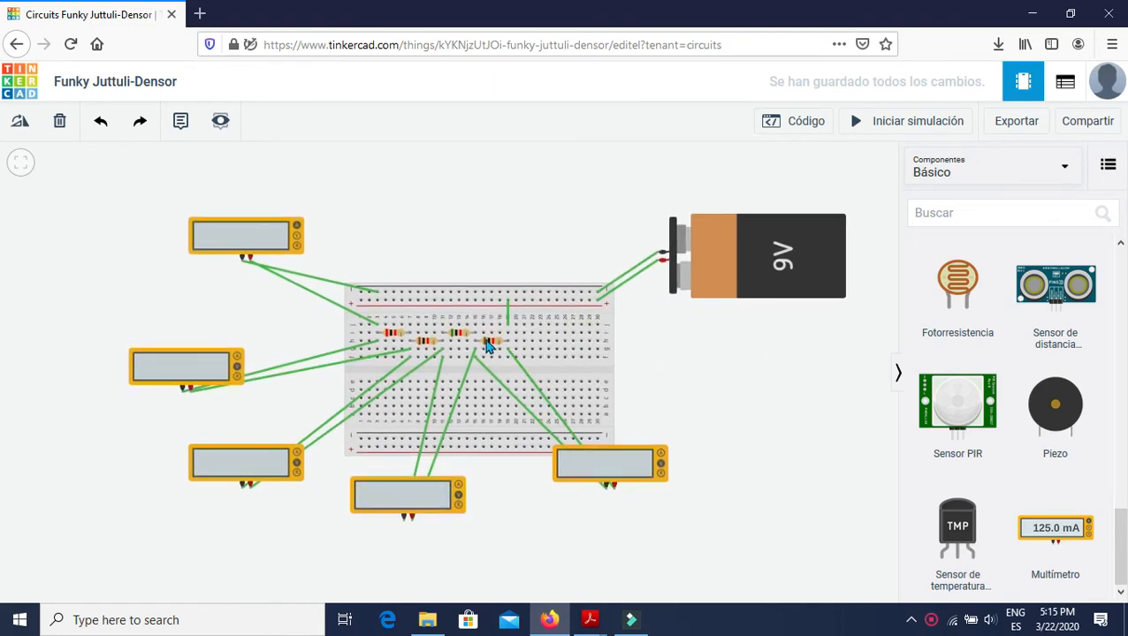
pyautogui.moveTo(713, 423); pyautogui.dragTo(698, 352)
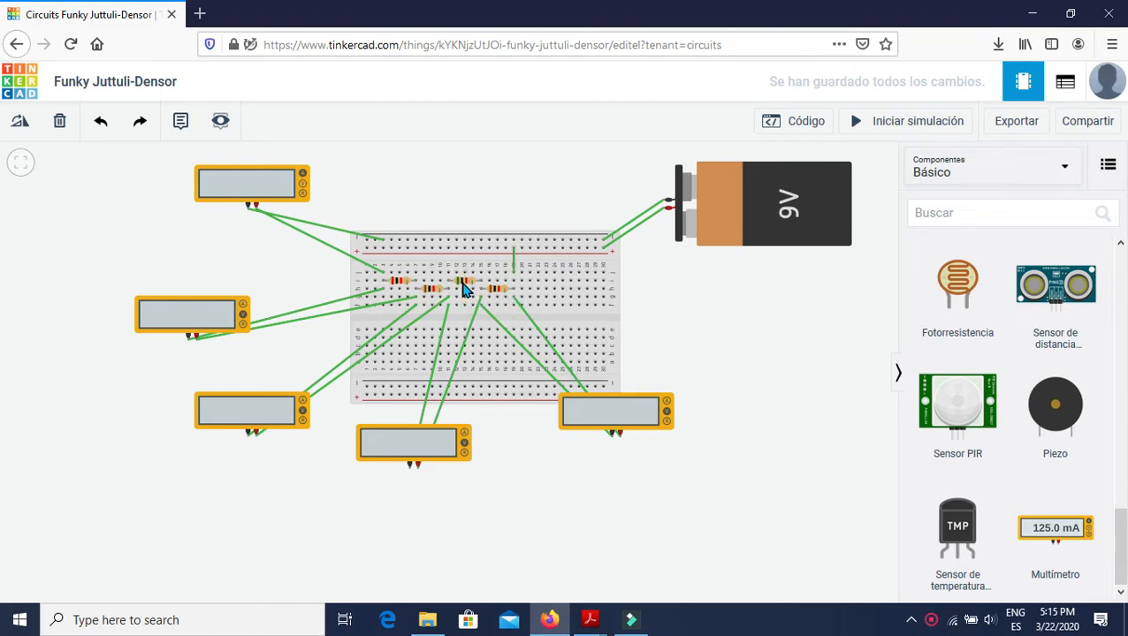
pyautogui.moveTo(705, 288); pyautogui.dragTo(706, 294)
pyautogui.click(894, 131)
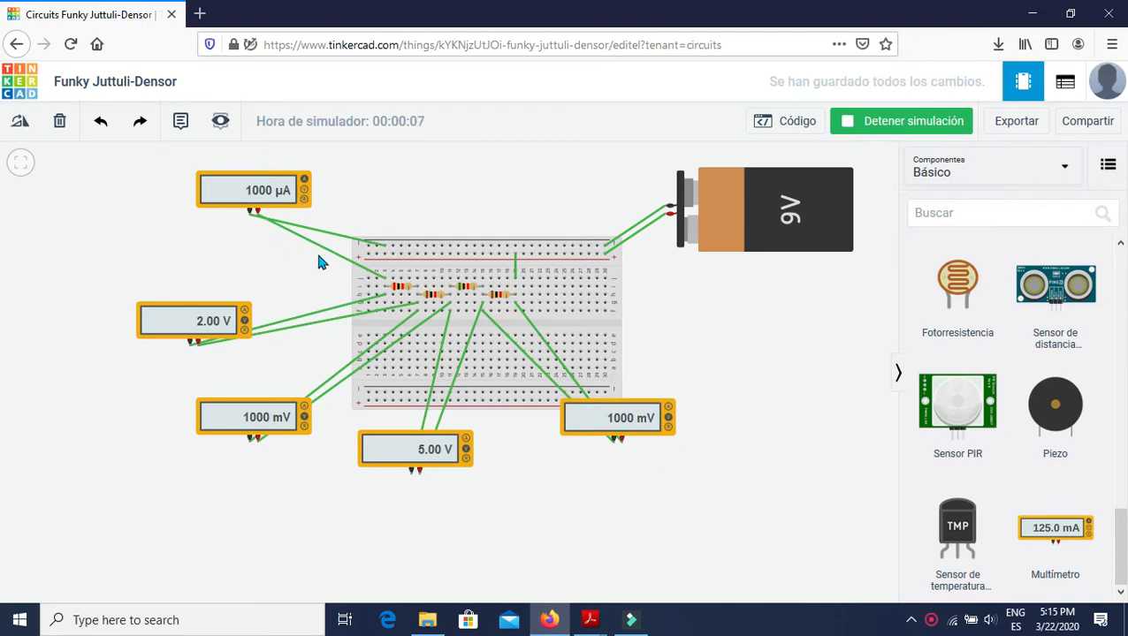
pyautogui.click(918, 124)
# Delete the series ammeter with its wires and reconnect column 3 directly to the negative rail.
pyautogui.click(263, 188)
pyautogui.press('Delete')
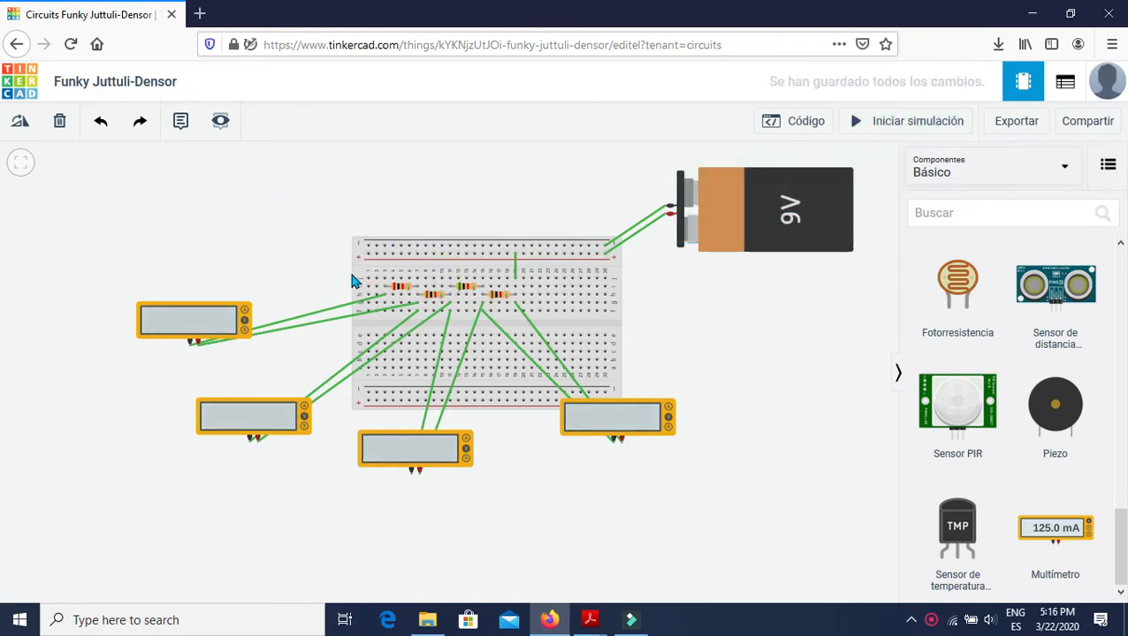
pyautogui.click(385, 276)
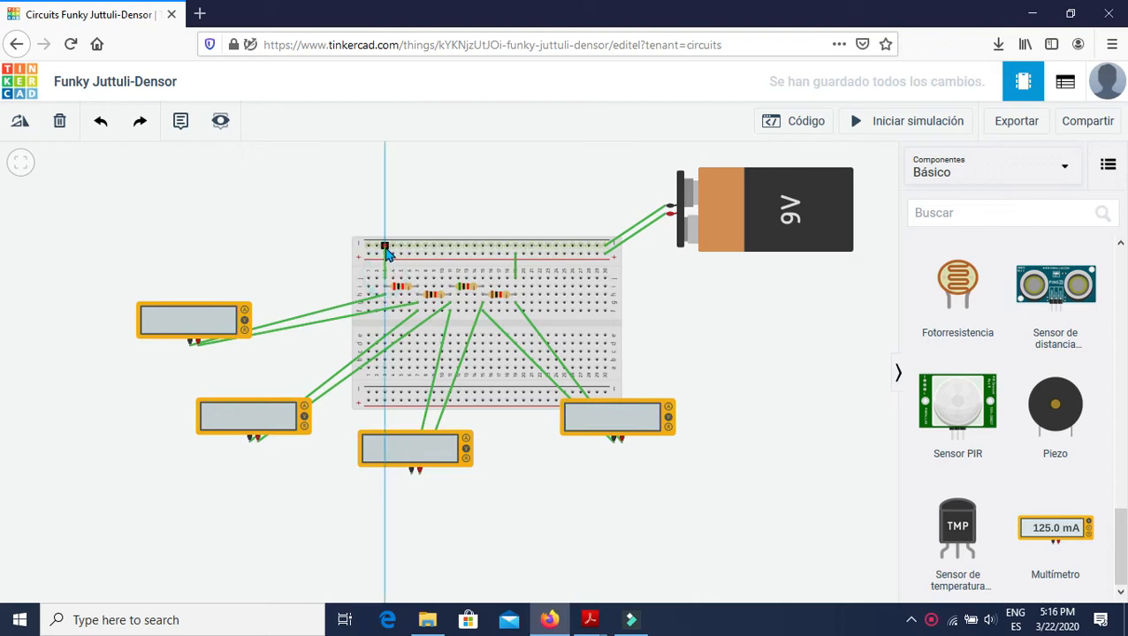
pyautogui.click(385, 249)
# Add a multimeter at the upper left and wire it in parallel with the jumper, positive to column 3 and negative to the negative rail.
pyautogui.moveTo(1054, 535); pyautogui.dragTo(200, 198)
pyautogui.click(203, 194)
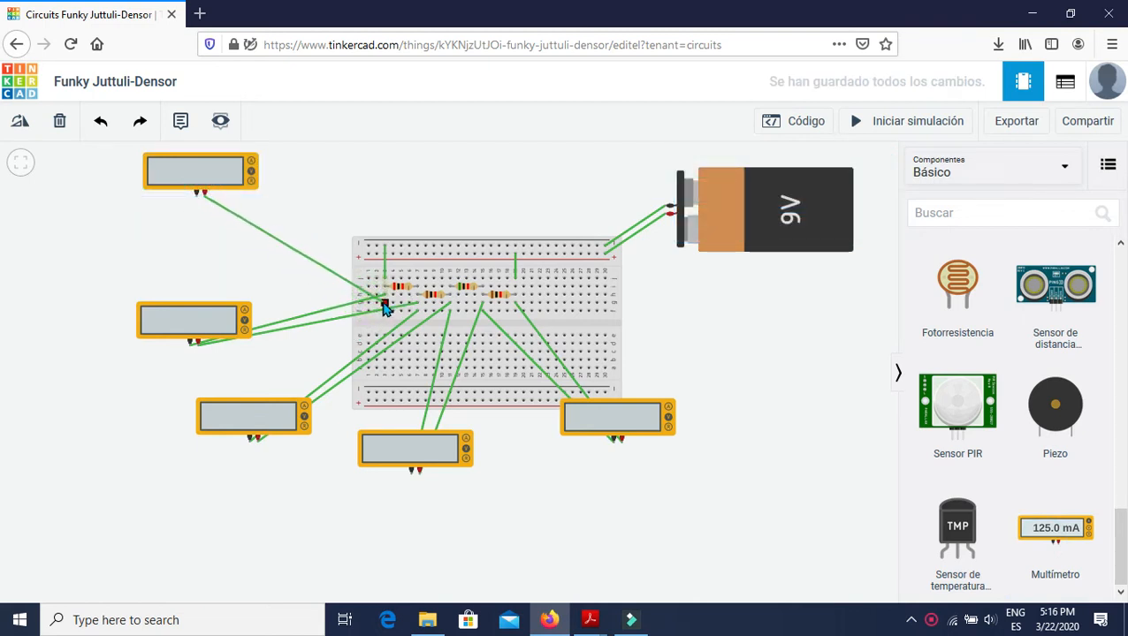
pyautogui.click(378, 305)
pyautogui.click(196, 195)
pyautogui.click(376, 246)
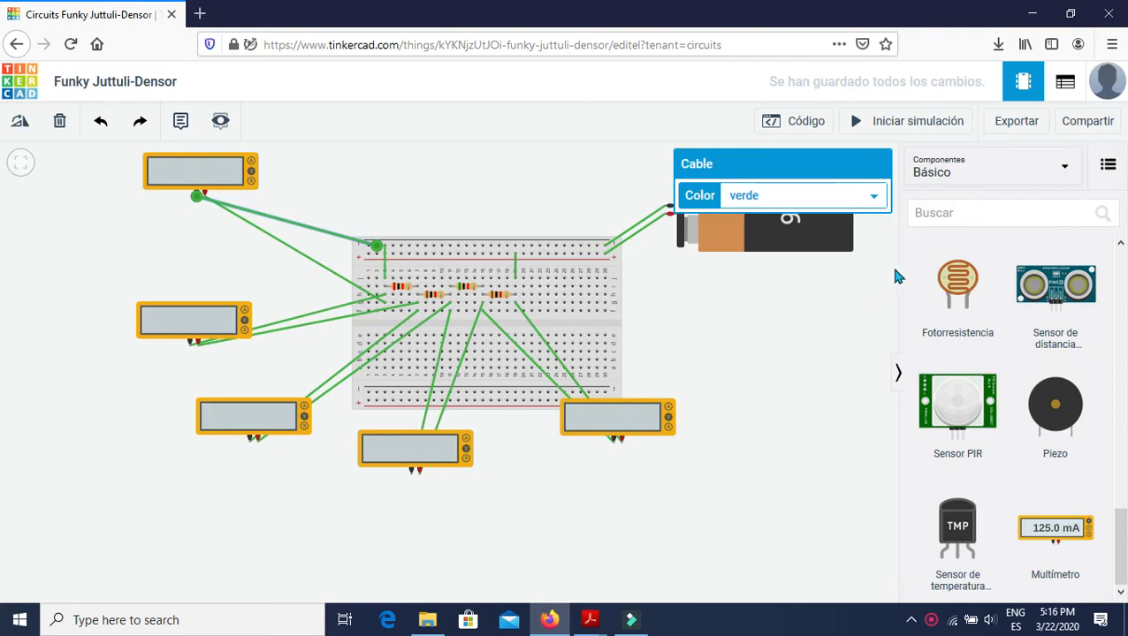
# Run the simulation to check the parallel-connected multimeter's reading, and stop it.
pyautogui.click(919, 124)
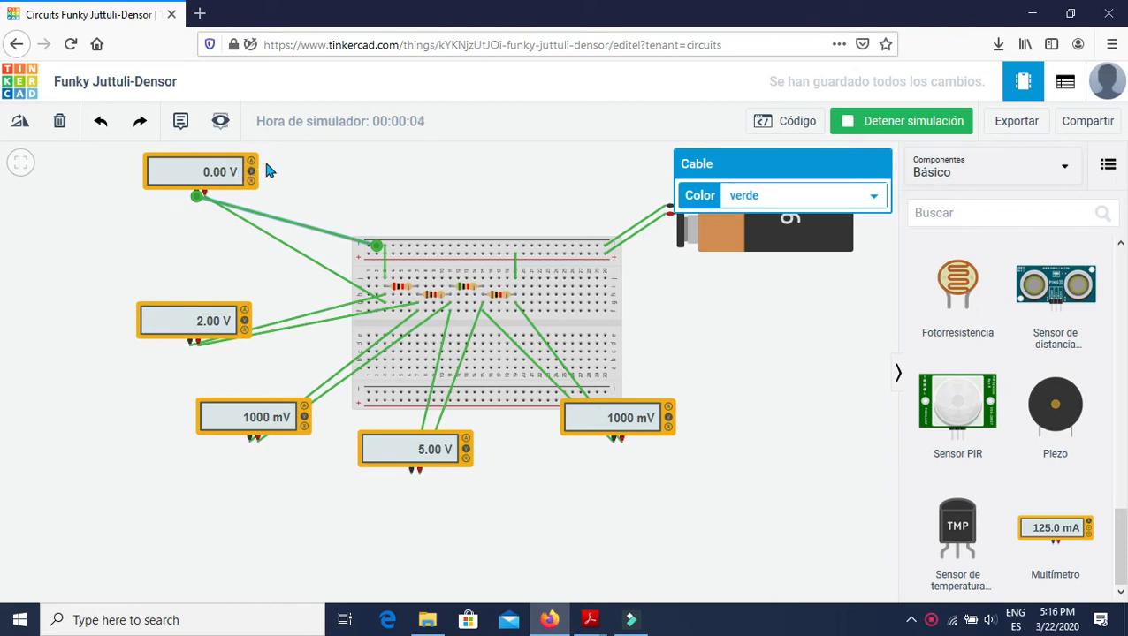
pyautogui.click(847, 123)
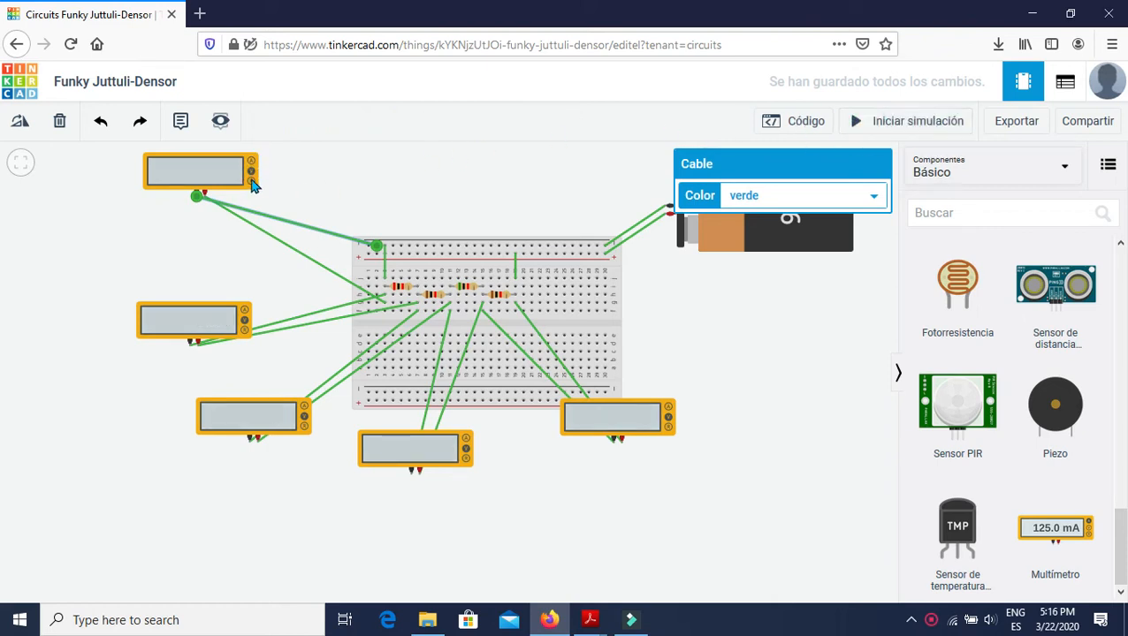
# Set the upper-left multimeter to Amperaje mode, run the simulation to check its parallel-connected reading, and stop it.
pyautogui.click(193, 175)
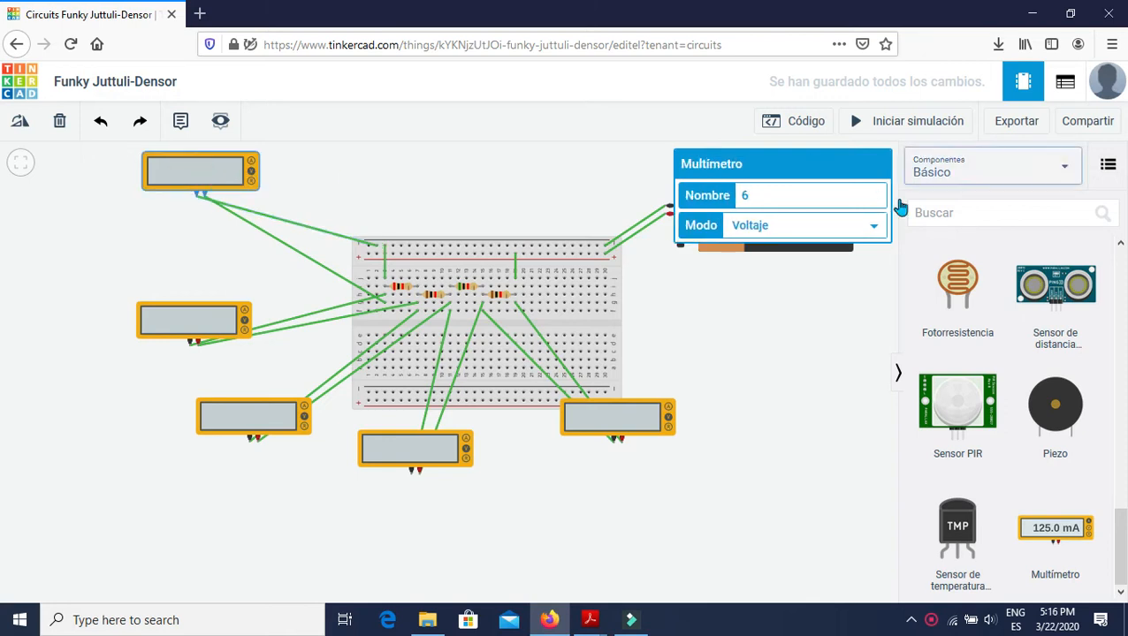
pyautogui.click(874, 226)
pyautogui.click(759, 251)
pyautogui.click(887, 126)
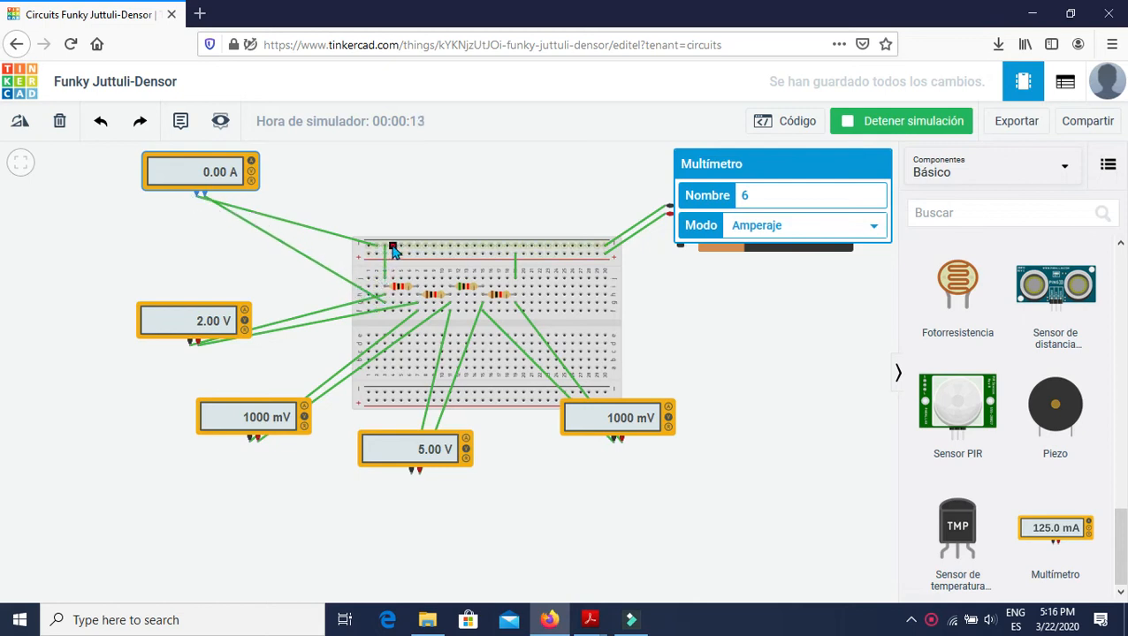
pyautogui.click(889, 123)
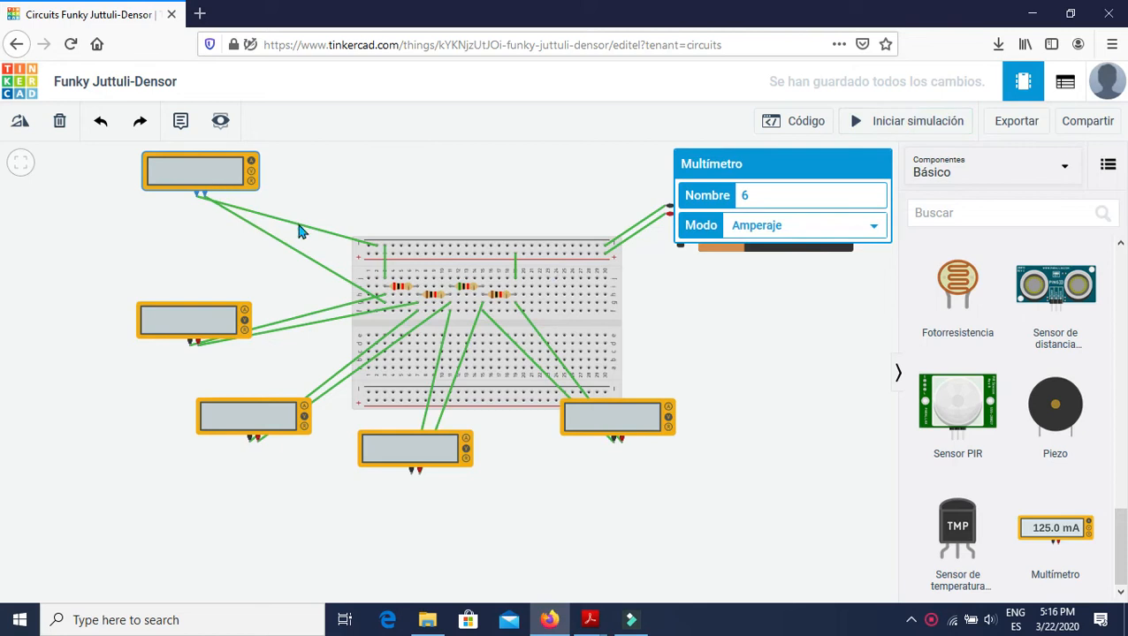
# Delete the jumper joining column 3 to the negative rail so the ammeter is in series.
pyautogui.click(383, 265)
pyautogui.click(385, 262)
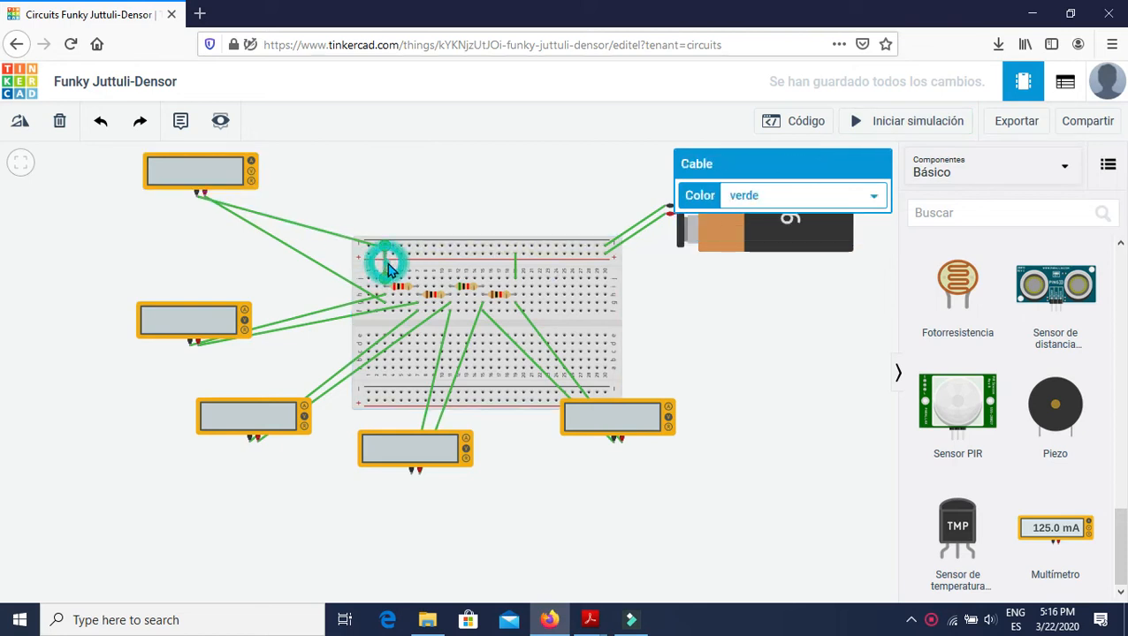
pyautogui.press('Delete')
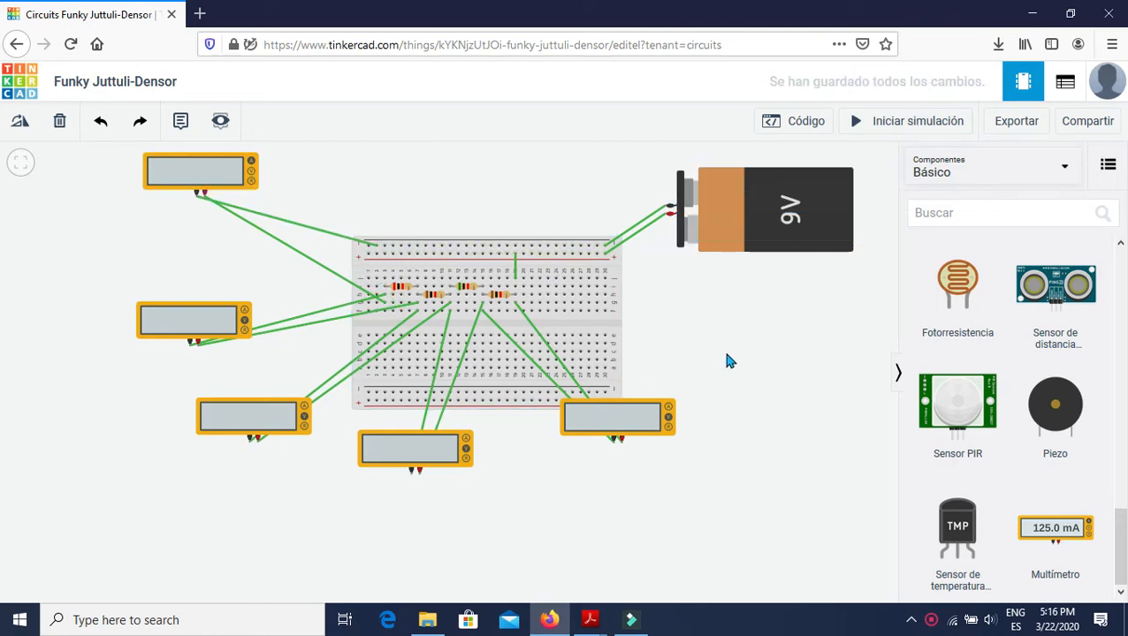
pyautogui.moveTo(703, 336); pyautogui.dragTo(713, 371)
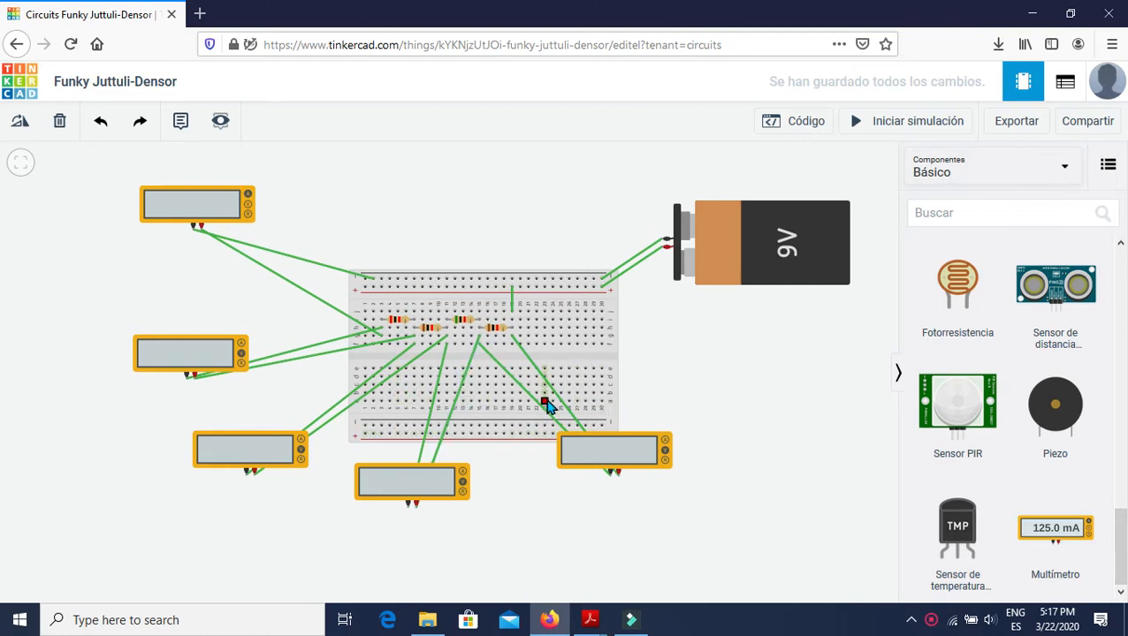
pyautogui.moveTo(747, 373)
pyautogui.mouseDown()
pyautogui.moveTo(740, 367)
pyautogui.moveTo(754, 383)
pyautogui.mouseUp()
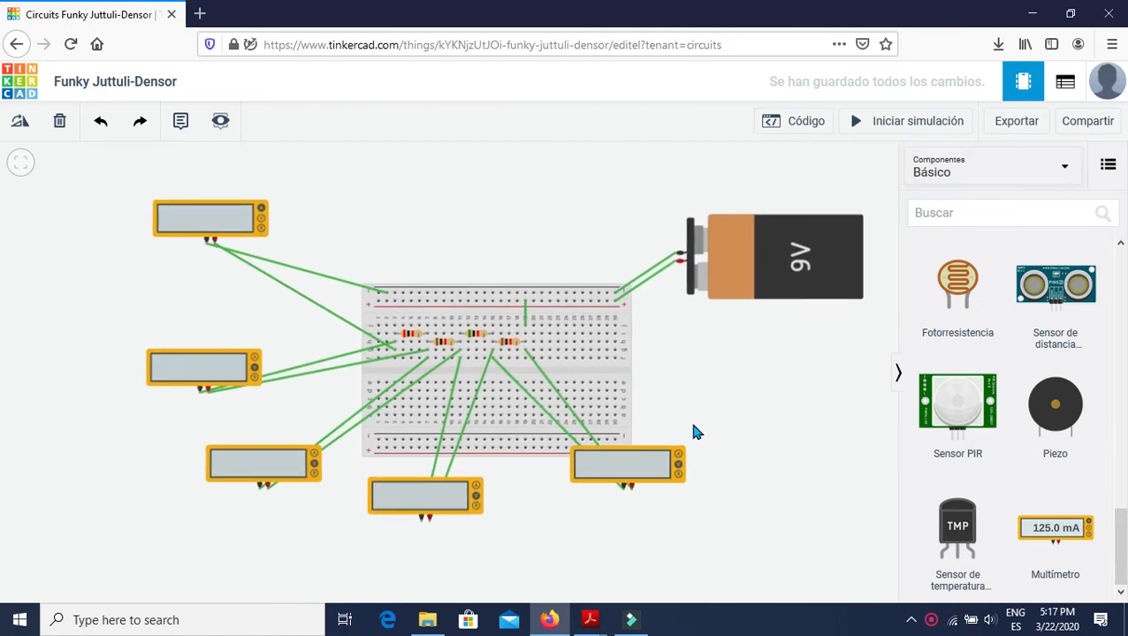
# Switch to the practice 3 support PDF in Acrobat Reader and examine item 2's series schematic and breadboard example.
pyautogui.hotkey('alt', 'Tab')
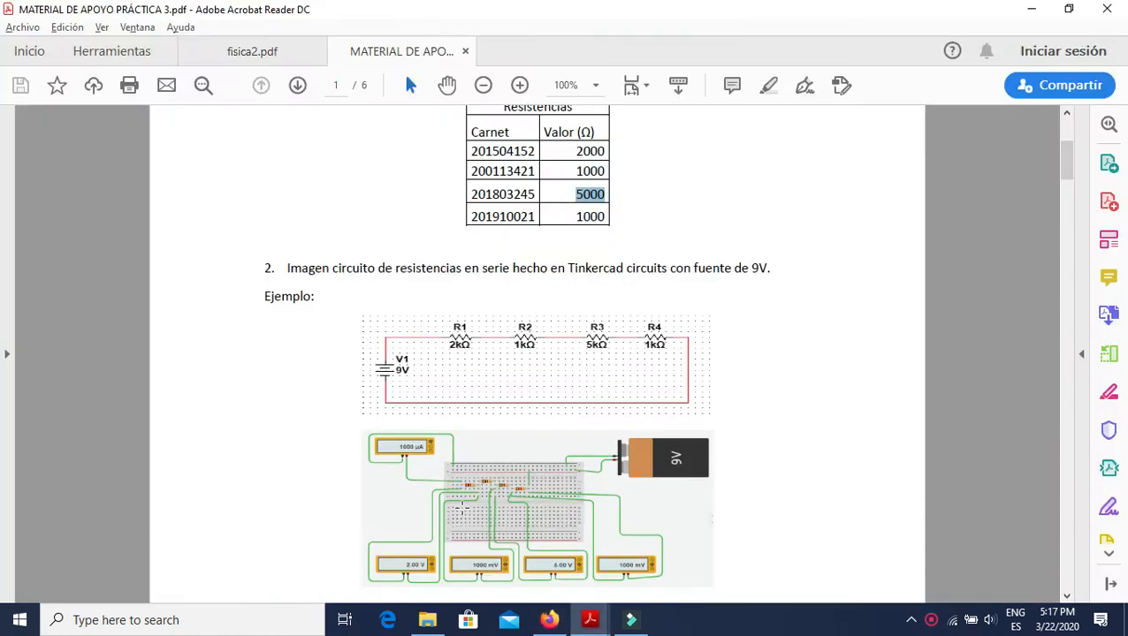
pyautogui.scroll(-5, 365, 408)
pyautogui.scroll(1, 525, 273)
pyautogui.scroll(6, 525, 273)
pyautogui.scroll(-2, 525, 273)
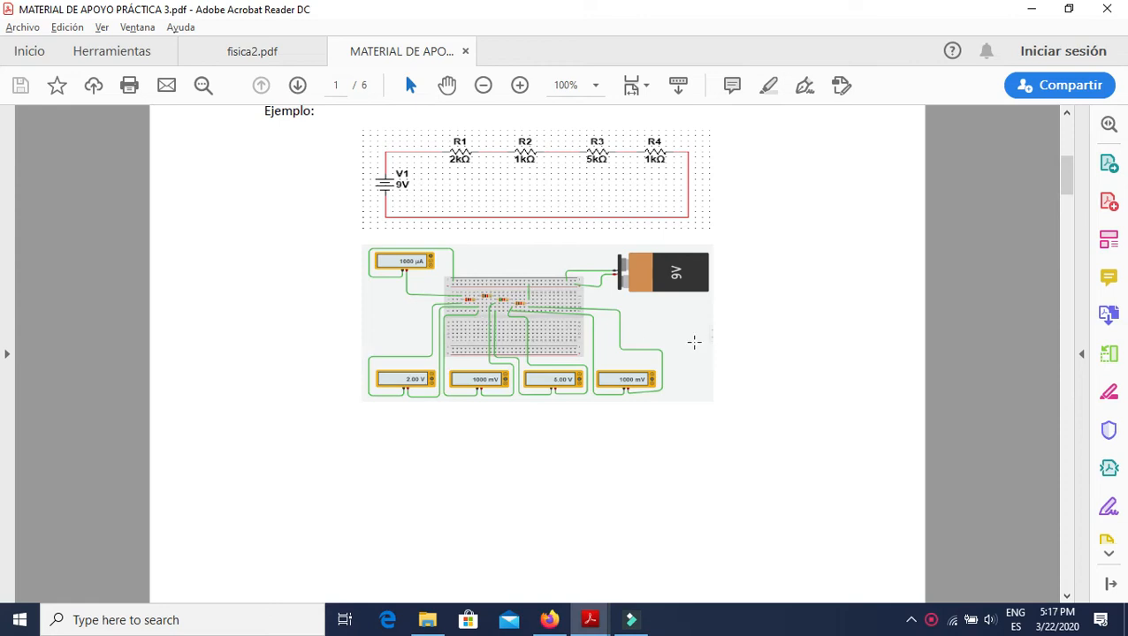
pyautogui.scroll(3, 663, 315)
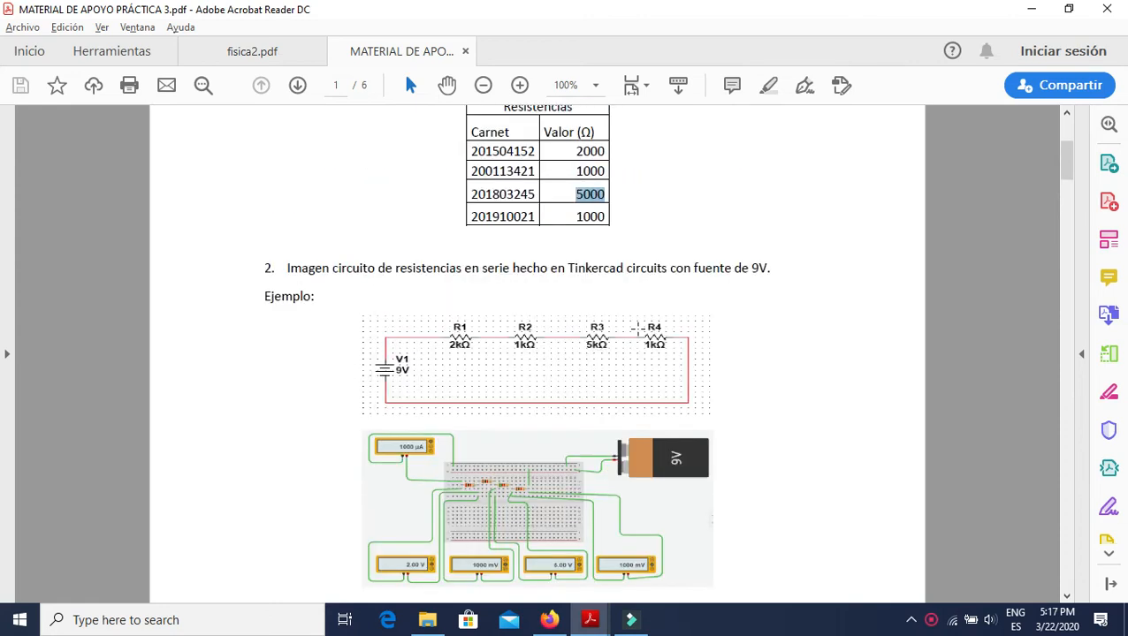
pyautogui.scroll(-1, 519, 309)
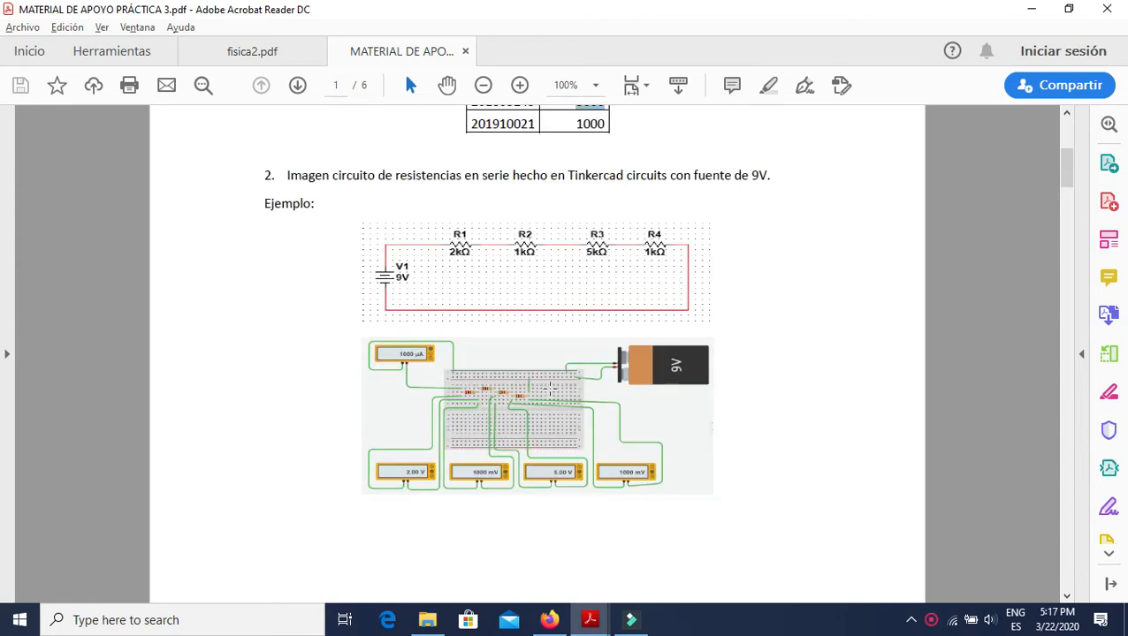
pyautogui.click(587, 272)
pyautogui.click(820, 327)
pyautogui.click(553, 281)
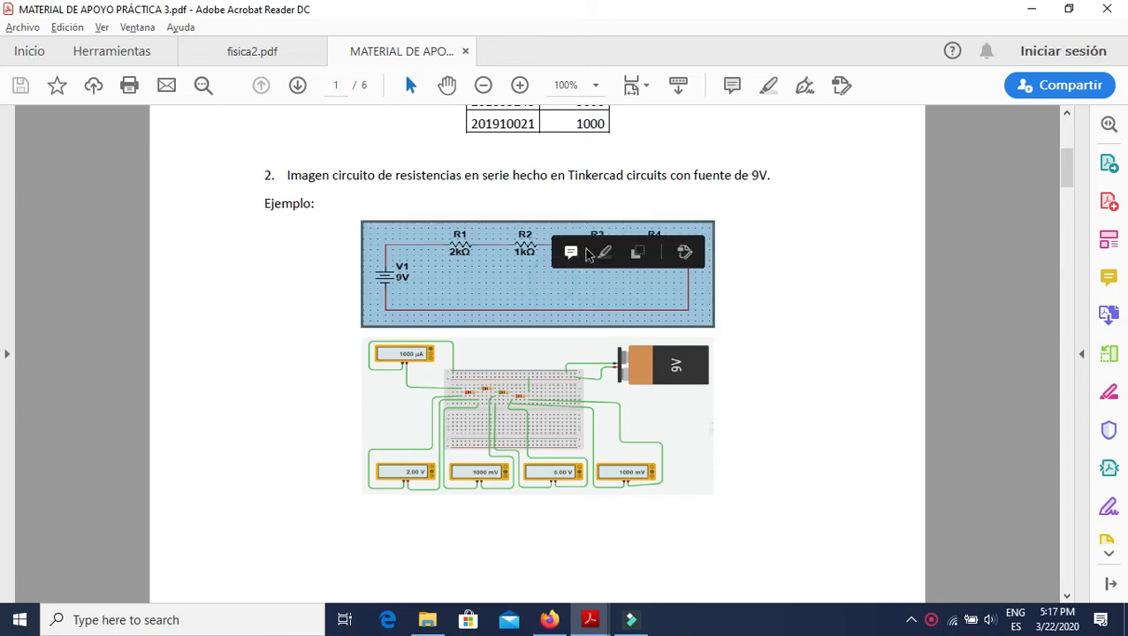
pyautogui.click(775, 326)
pyautogui.scroll(-5, 330, 370)
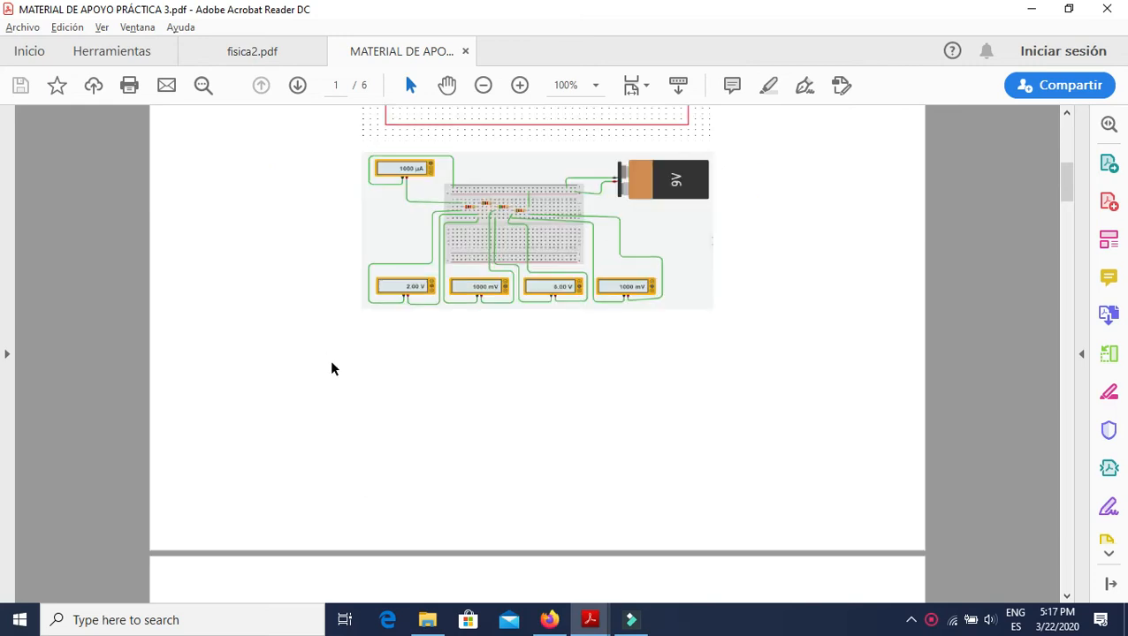
pyautogui.scroll(5, 297, 322)
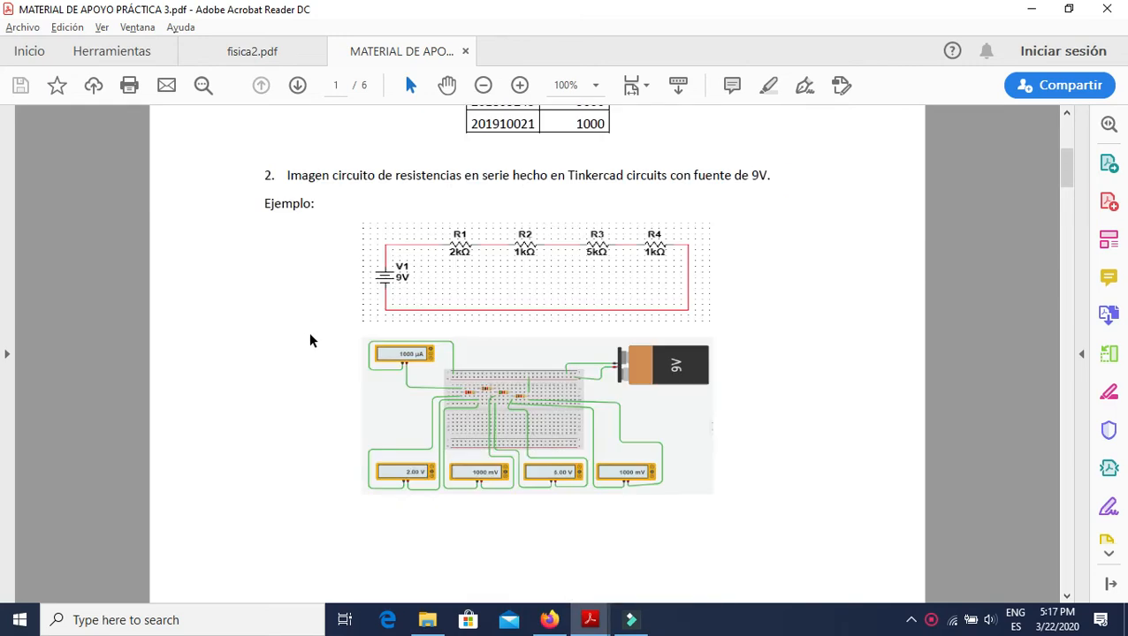
# Review the resistance table in item 1 and compare it with the series circuit example in item 2.
pyautogui.scroll(-12, 301, 338)
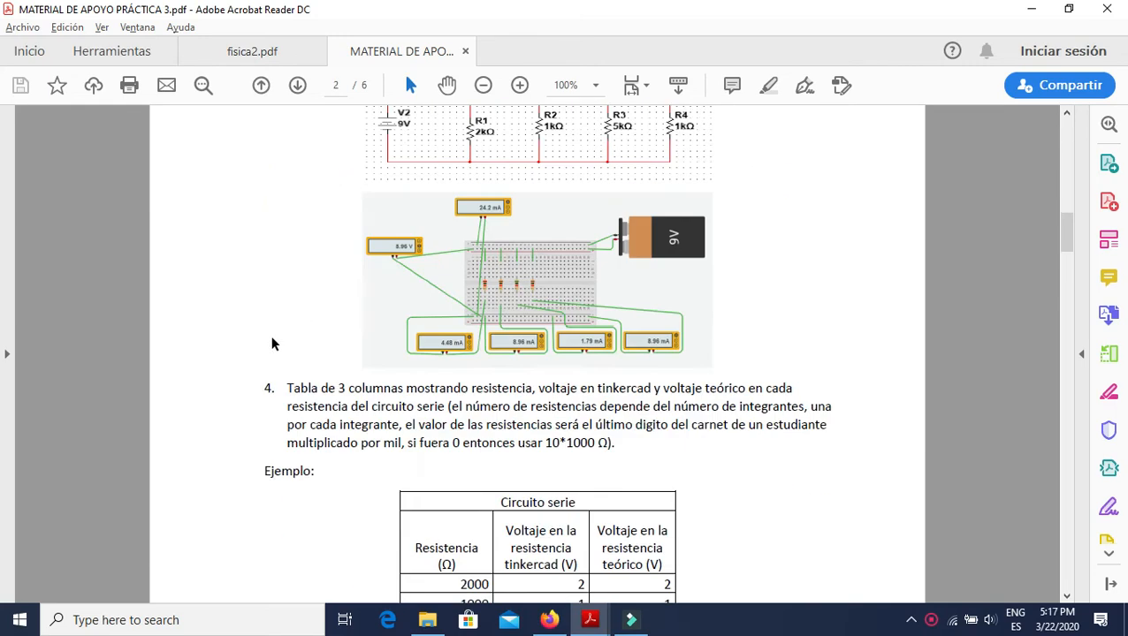
pyautogui.scroll(4, 272, 344)
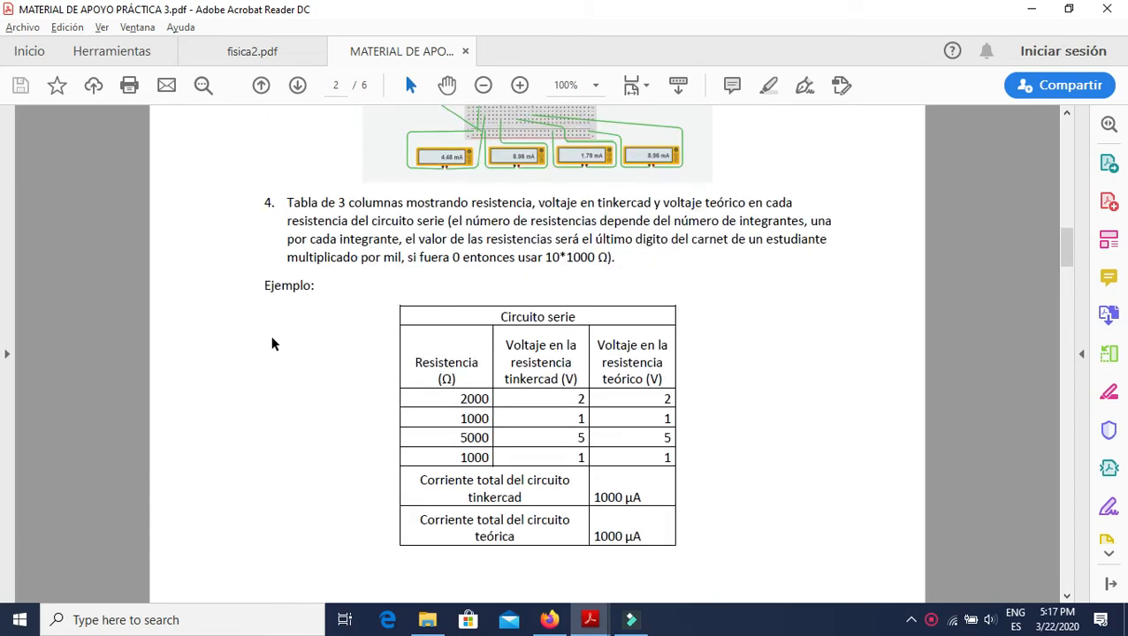
pyautogui.scroll(-2, 273, 343)
pyautogui.scroll(15, 272, 344)
pyautogui.scroll(16, 272, 344)
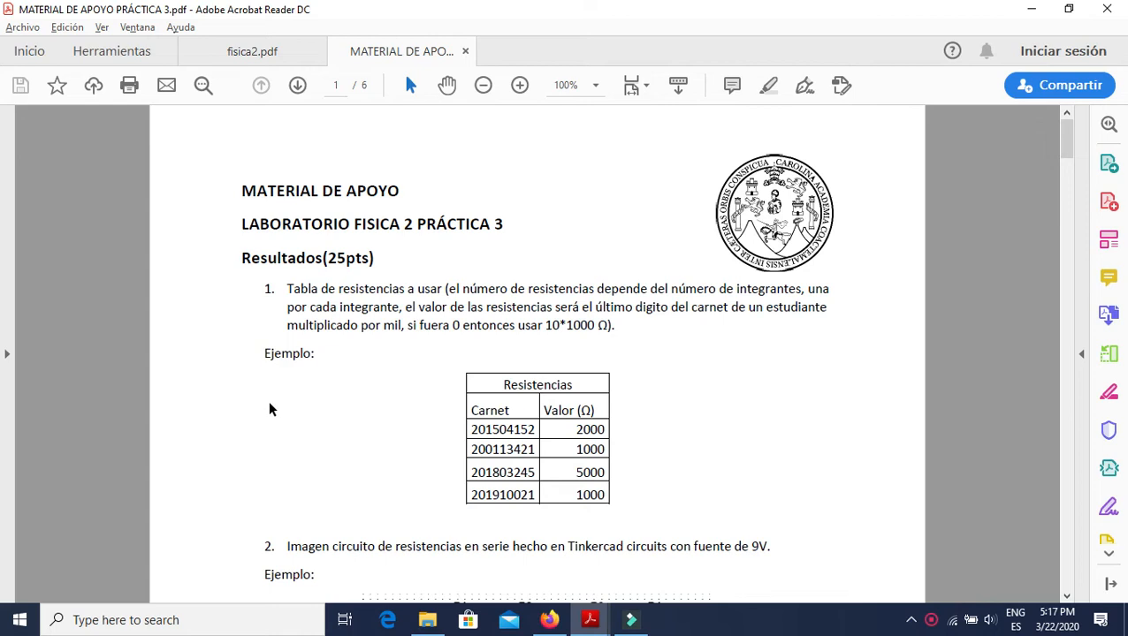
pyautogui.scroll(-4, 433, 386)
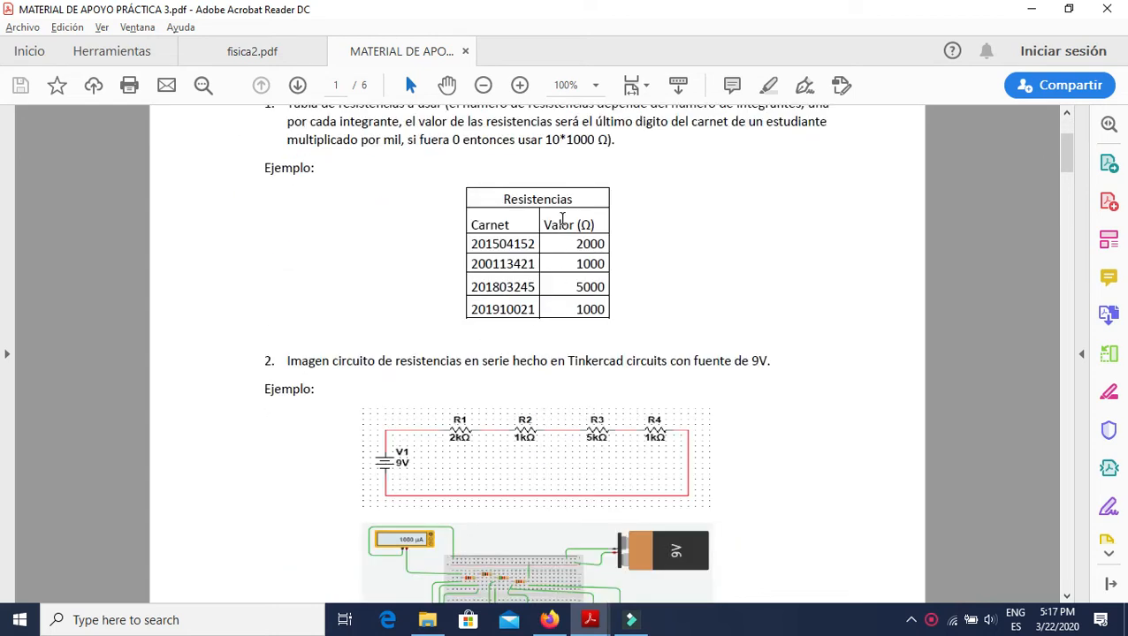
pyautogui.scroll(-4, 478, 246)
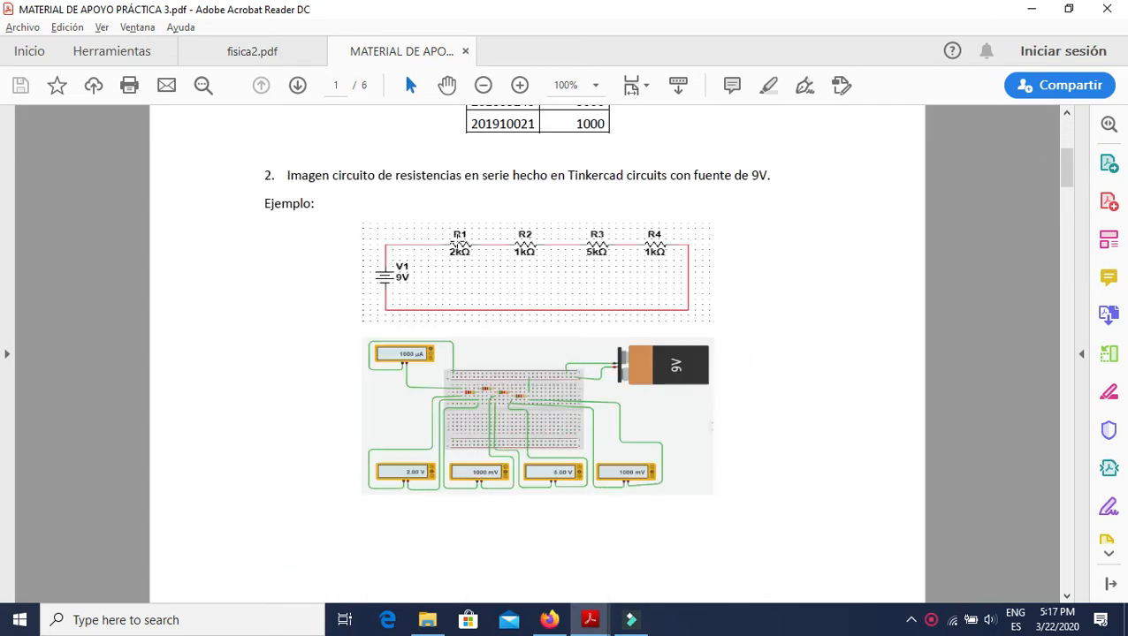
pyautogui.scroll(-2, 306, 272)
pyautogui.scroll(2, 301, 278)
pyautogui.scroll(-14, 297, 323)
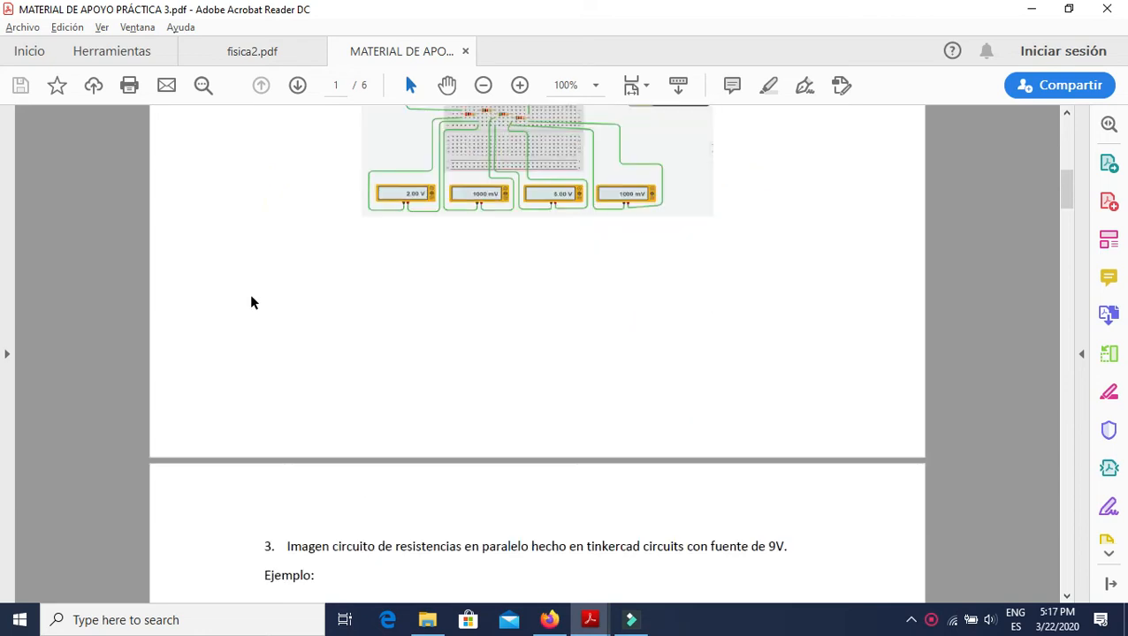
# Examine item 3's parallel resistor schematic and its breadboard example with a 9V source.
pyautogui.scroll(-2, 280, 285)
pyautogui.scroll(2, 282, 284)
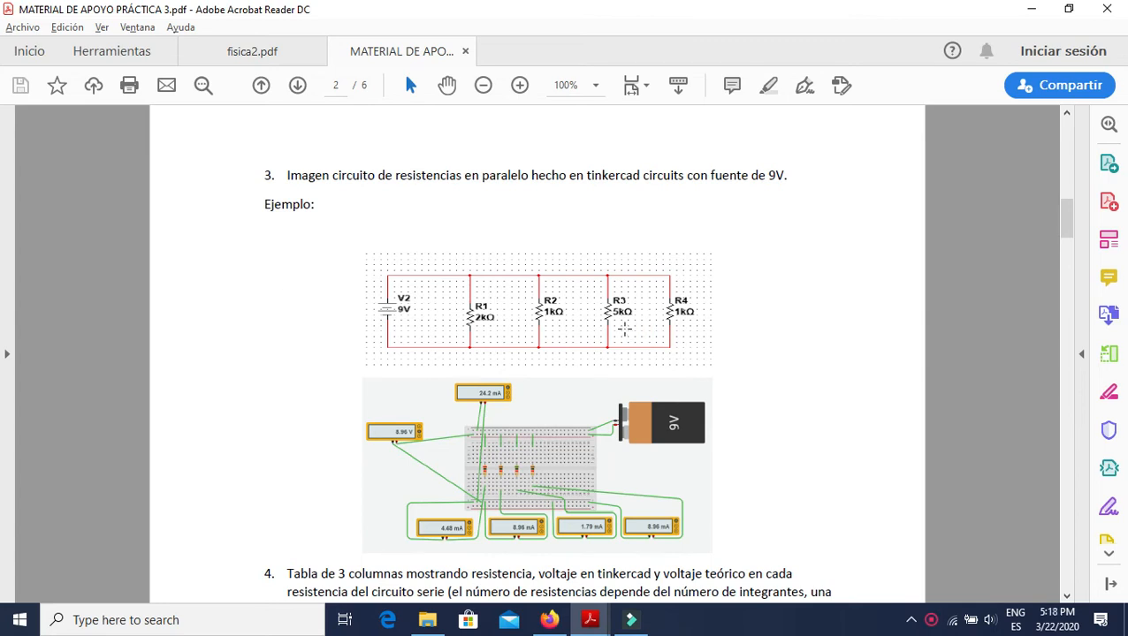
pyautogui.scroll(-5, 294, 345)
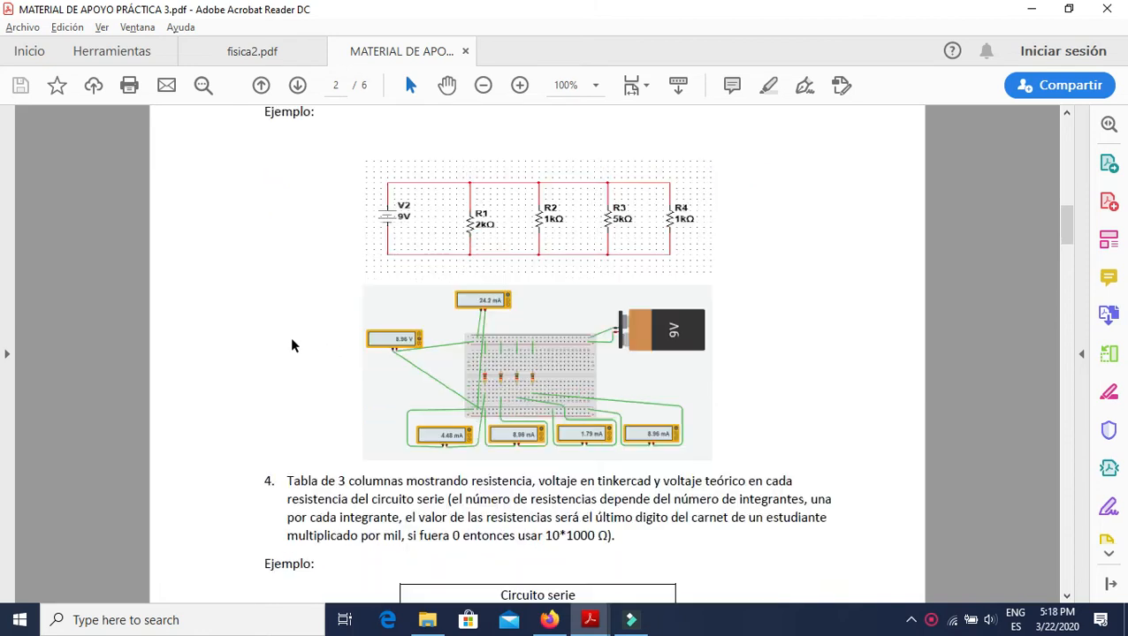
pyautogui.scroll(1, 289, 330)
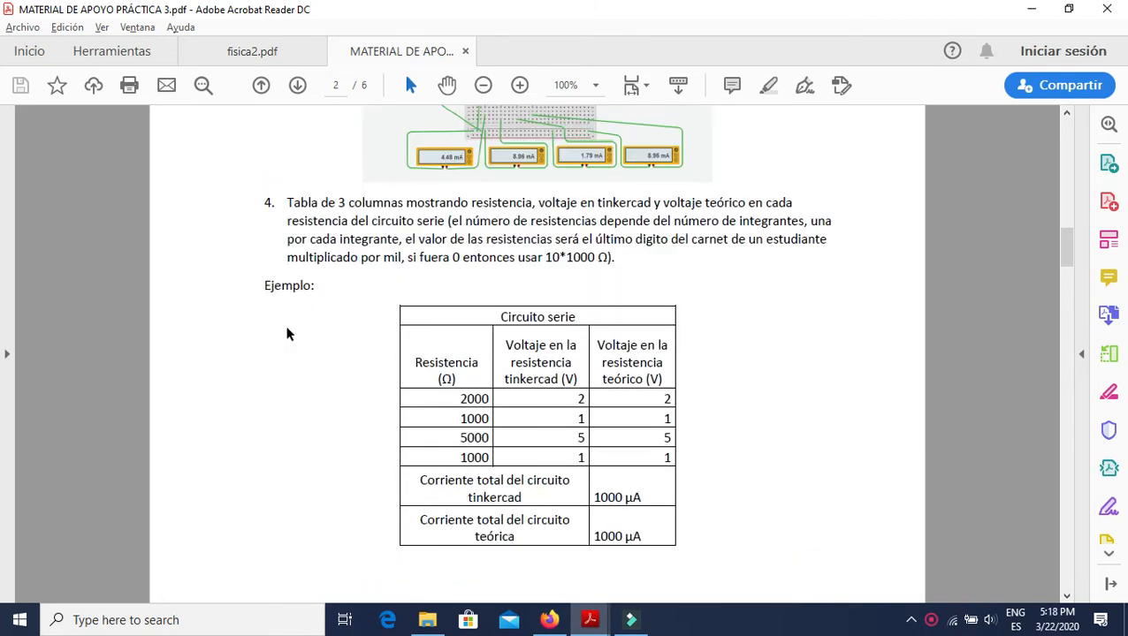
# Examine item 4's Circuito serie table, covering the theoretical voltages and the Tinkercad and theoretical total currents.
pyautogui.scroll(-2, 301, 323)
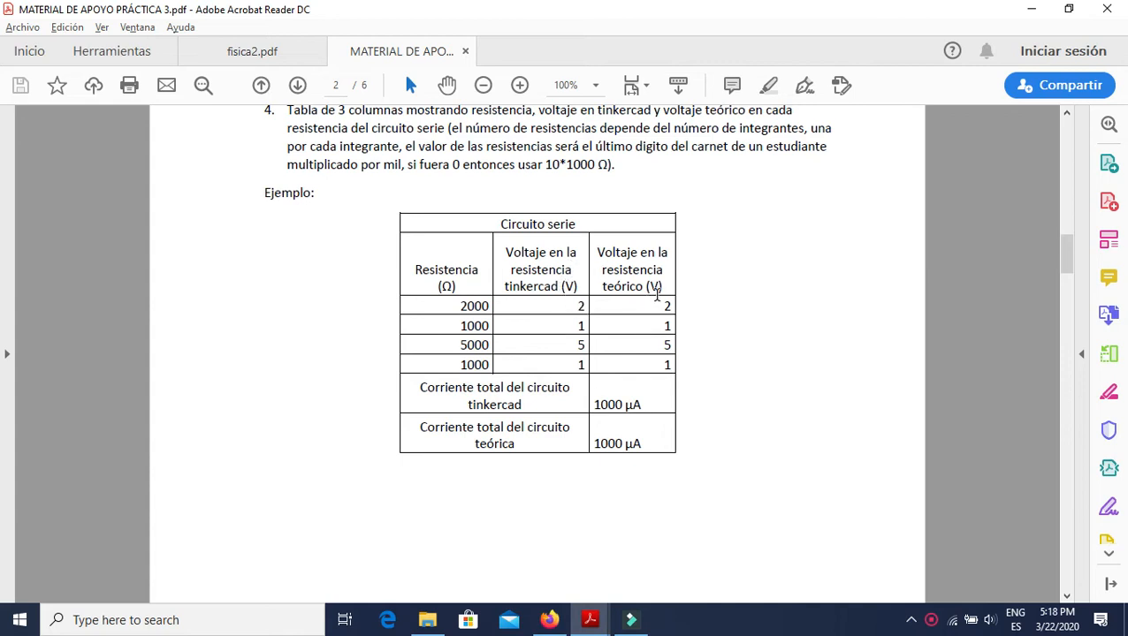
pyautogui.doubleClick(663, 305)
pyautogui.click(727, 326)
pyautogui.doubleClick(663, 306)
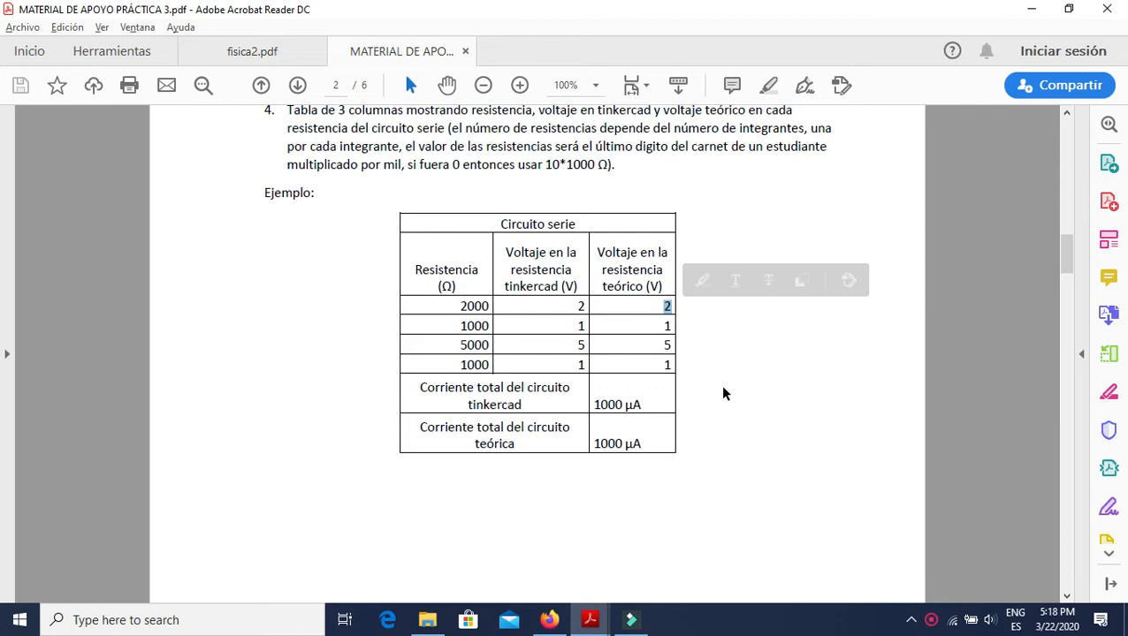
pyautogui.scroll(-2, 723, 389)
pyautogui.scroll(2, 711, 367)
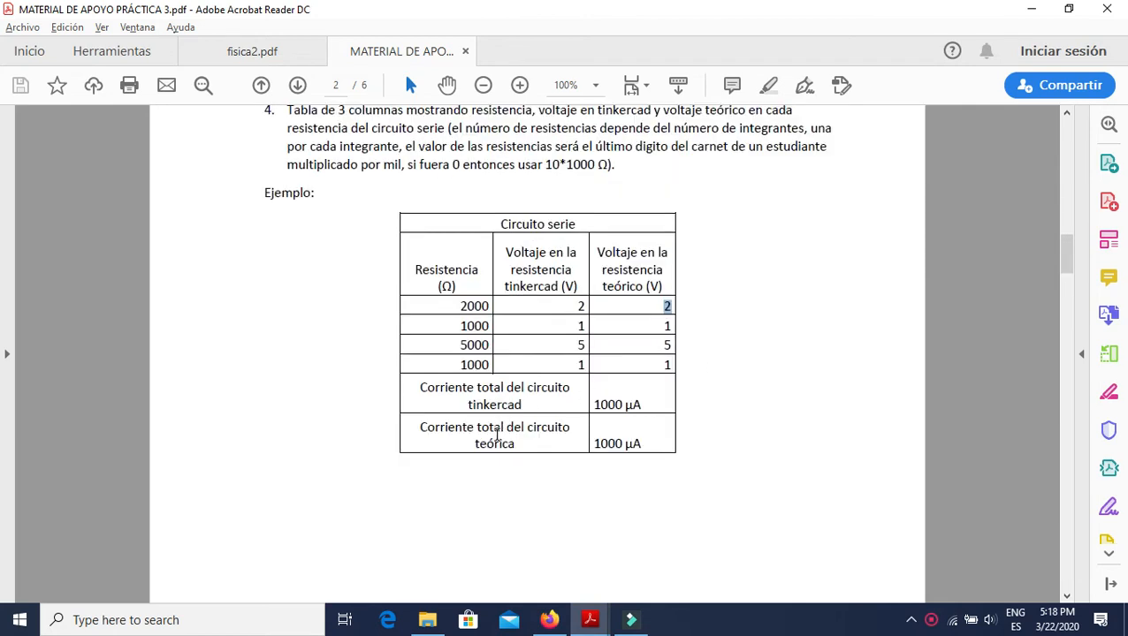
pyautogui.moveTo(420, 397); pyautogui.dragTo(523, 404)
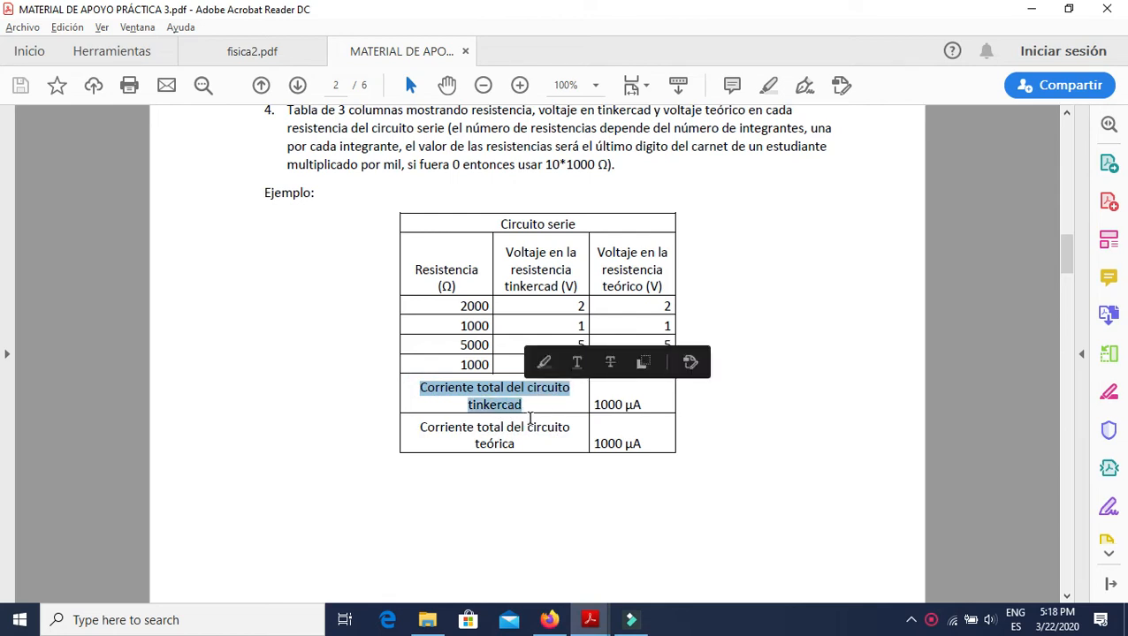
pyautogui.moveTo(422, 429); pyautogui.dragTo(518, 447)
pyautogui.click(818, 407)
# Examine item 5's Circuito Paralelo table, including the column of theoretical current in each resistor.
pyautogui.scroll(-5, 751, 380)
pyautogui.scroll(-6, 697, 315)
pyautogui.scroll(2, 698, 314)
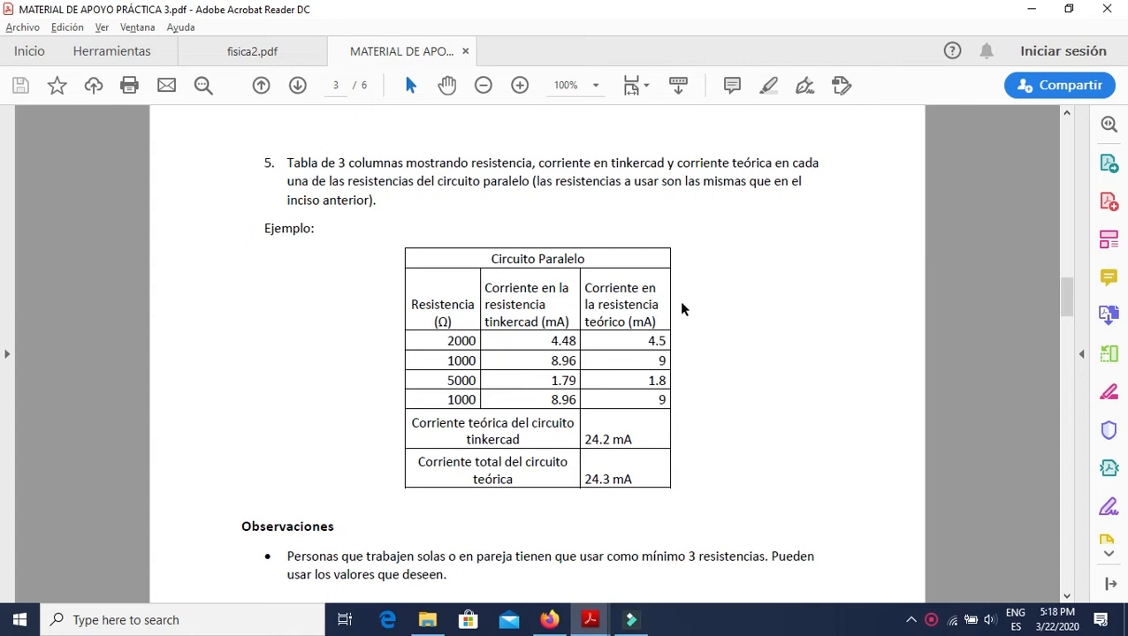
pyautogui.moveTo(661, 326); pyautogui.dragTo(585, 304)
pyautogui.click(740, 372)
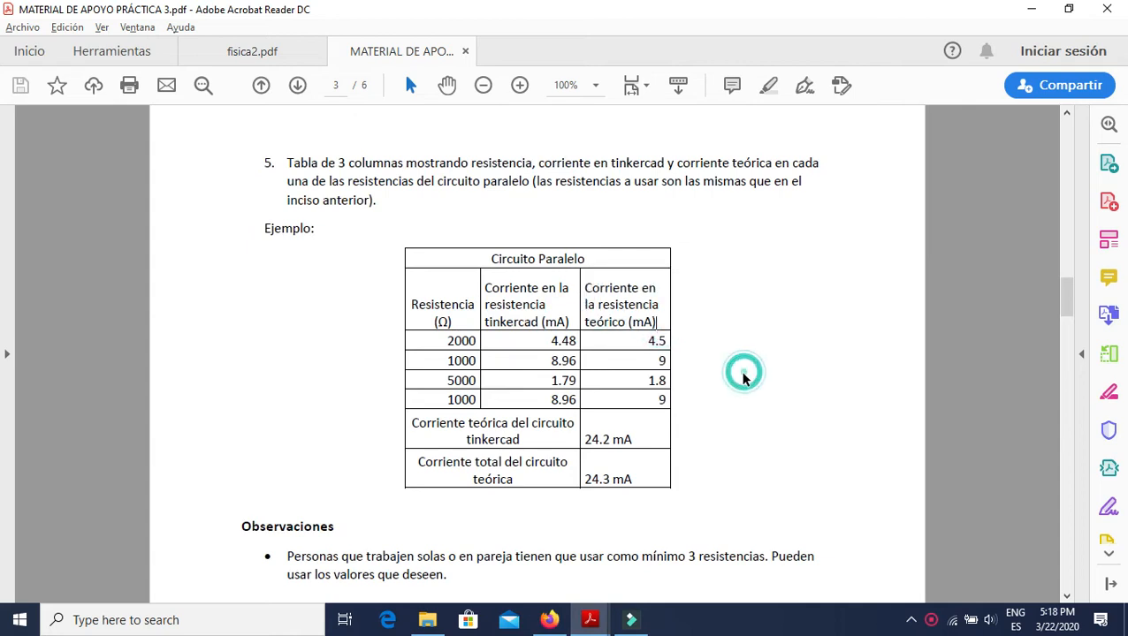
pyautogui.scroll(-4, 720, 367)
pyautogui.scroll(4, 721, 380)
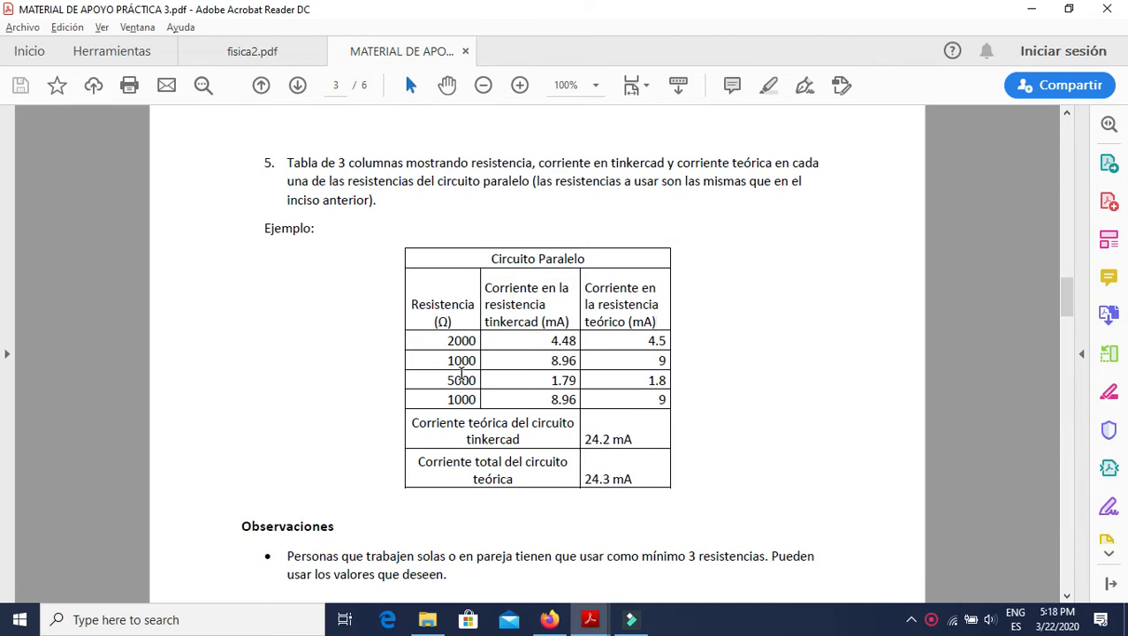
# Read the Observaciones section and the series circuit current calculation in the Anexos section.
pyautogui.scroll(-8, 733, 373)
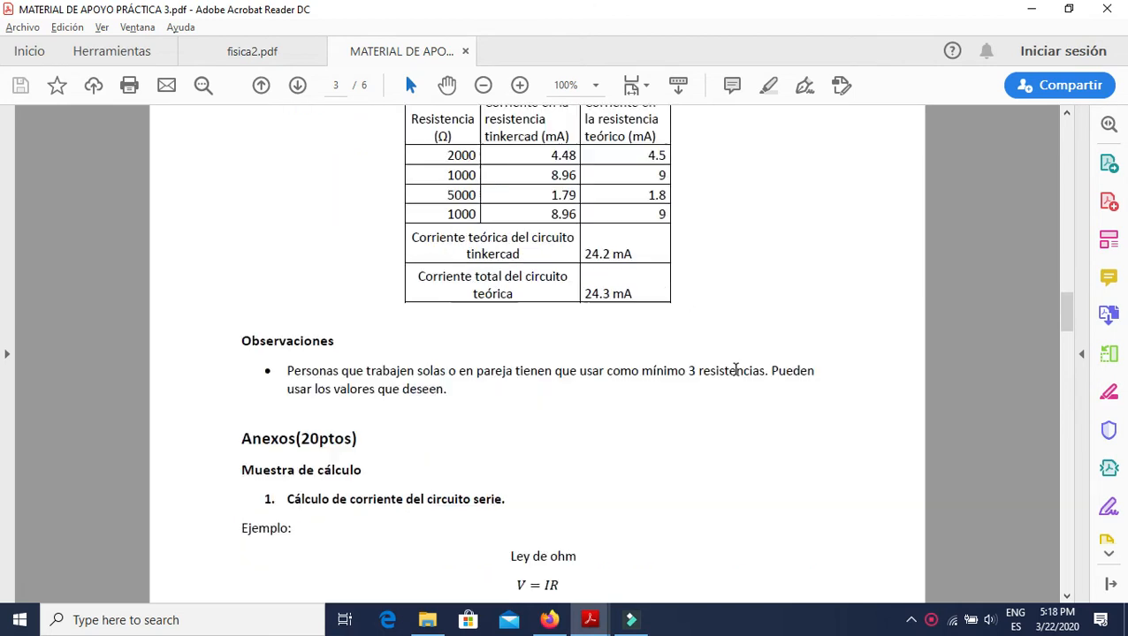
pyautogui.scroll(-2, 710, 354)
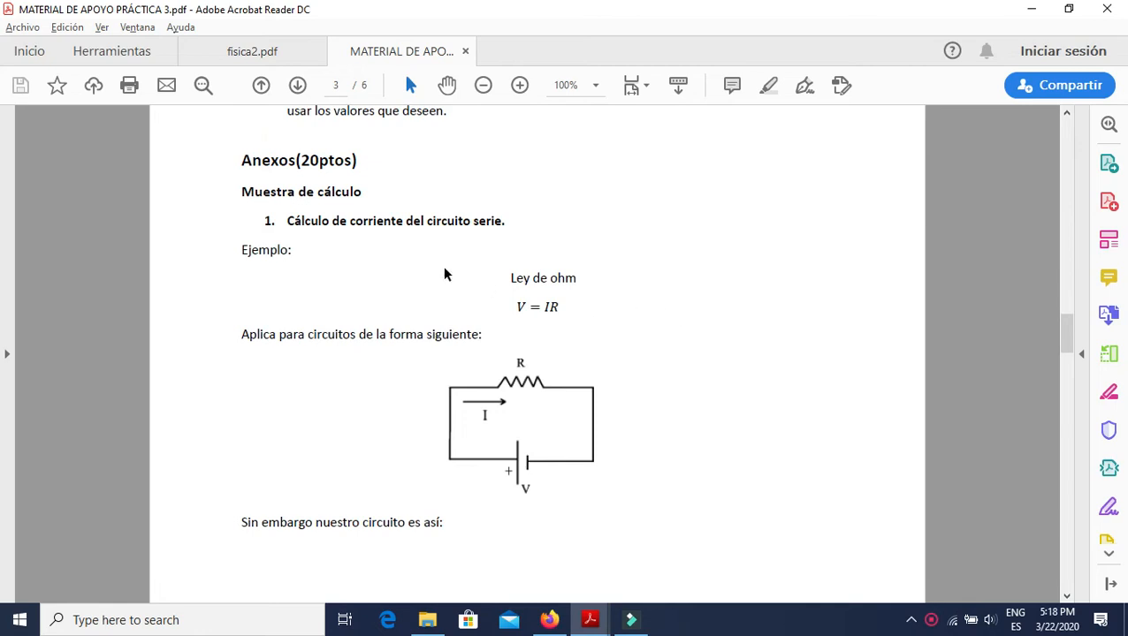
pyautogui.moveTo(504, 223); pyautogui.dragTo(288, 221)
pyautogui.click(682, 369)
# Open image 1 from the tuto prac 3 folder in Photos to view the single-resistor circuit, and return to the folder.
pyautogui.hotkey('alt', 'Tab')
pyautogui.hotkey('alt', 'Tab')
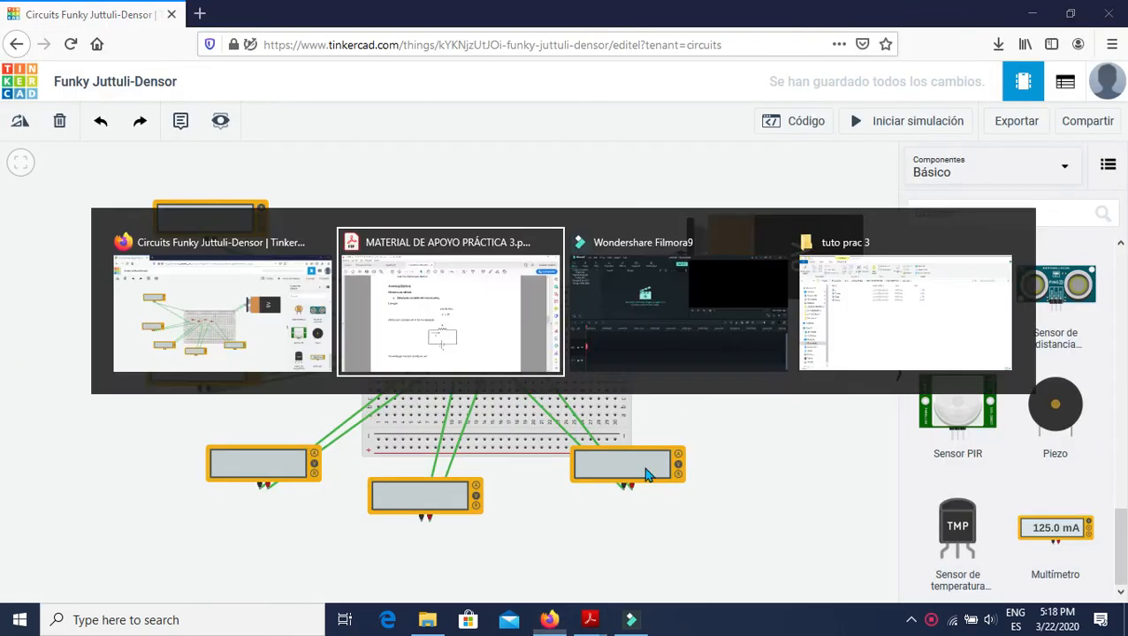
pyautogui.click(427, 619)
pyautogui.doubleClick(189, 180)
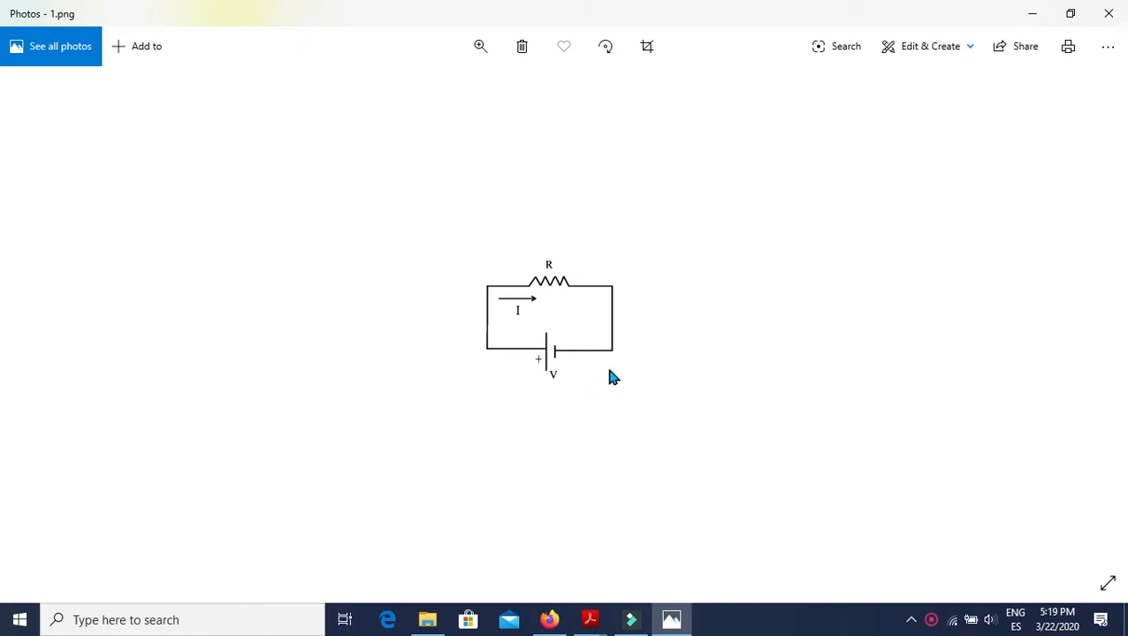
pyautogui.hotkey('alt', 'Tab')
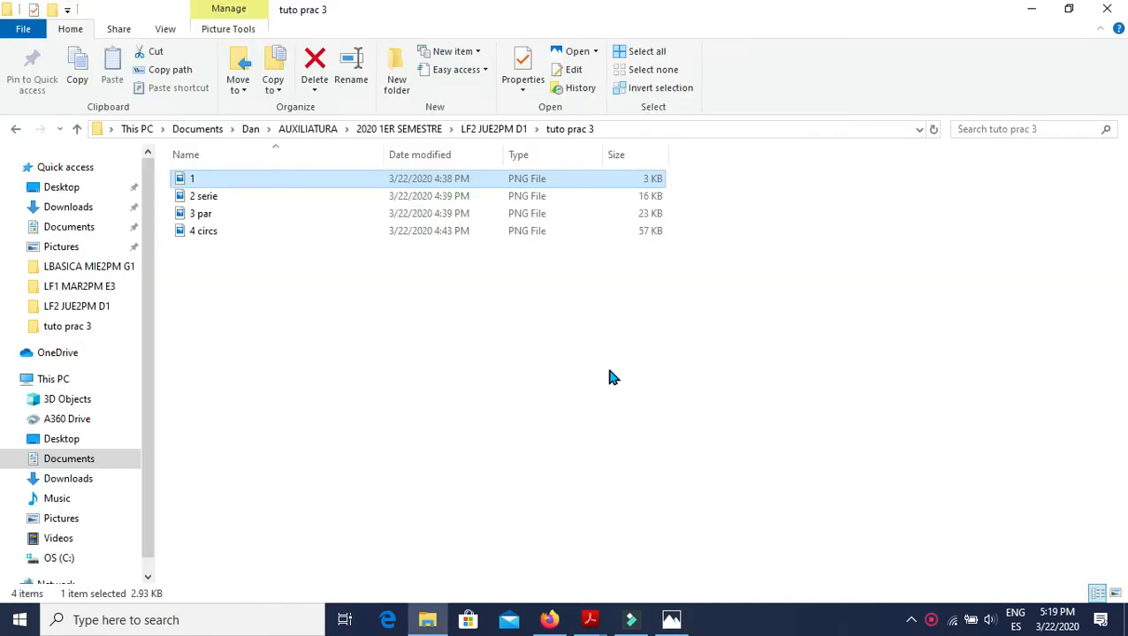
# Reopen image 1 in Photos, and examine the series equivalent resistance formula in 2 serie and the circuit types in 4 circs.
pyautogui.click(221, 180)
pyautogui.doubleClick(221, 182)
pyautogui.press('Right')
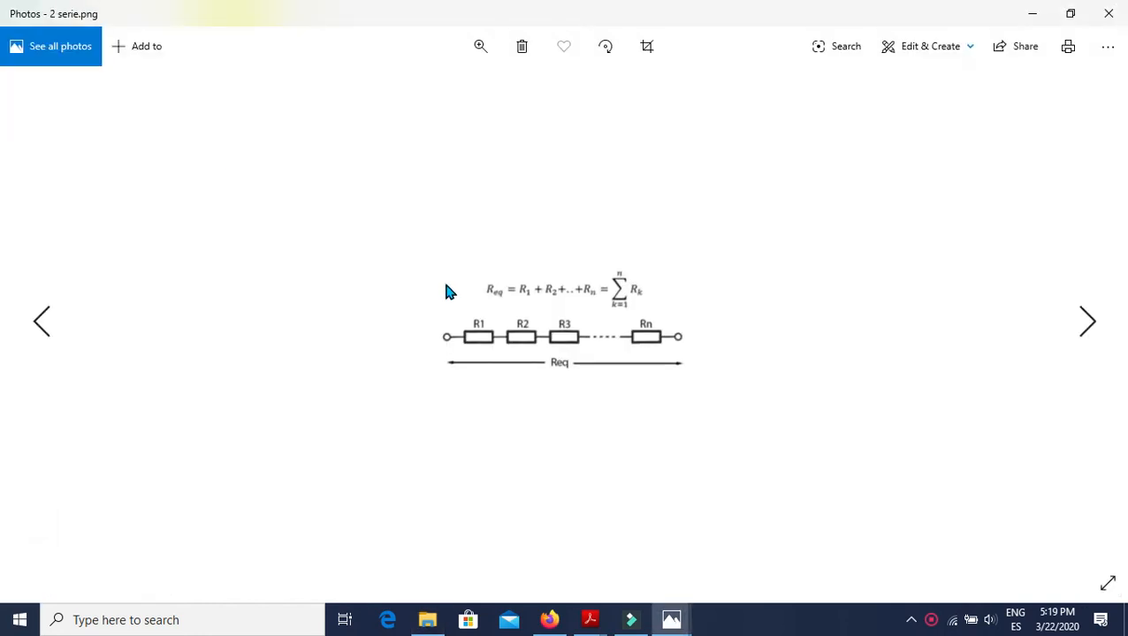
pyautogui.press('Right')
pyautogui.press('Right')
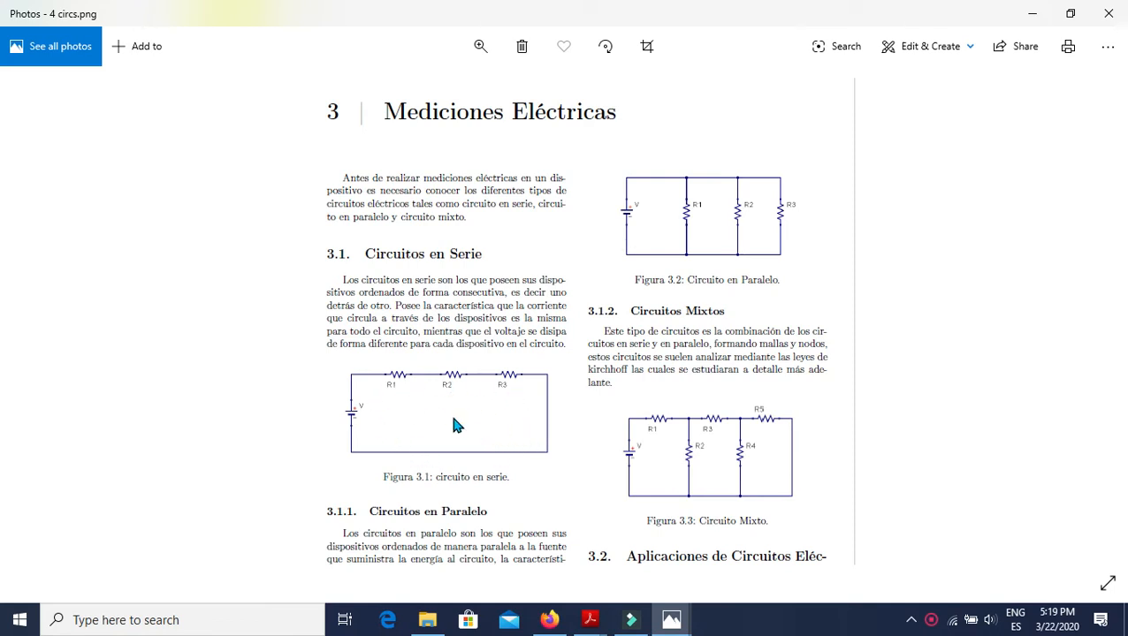
# Compare the single-resistor circuit in image 1 with the series circuit of Figura 3.1 in 4 circs, and return to the 2 serie formula.
pyautogui.press('Left')
pyautogui.press('Left')
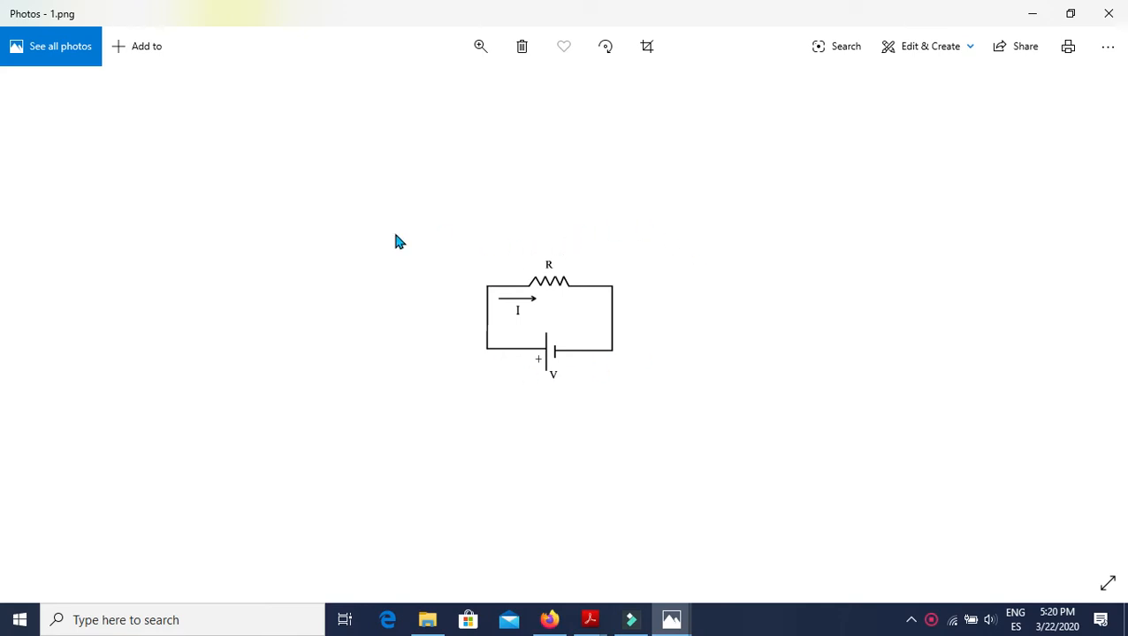
pyautogui.press('Right')
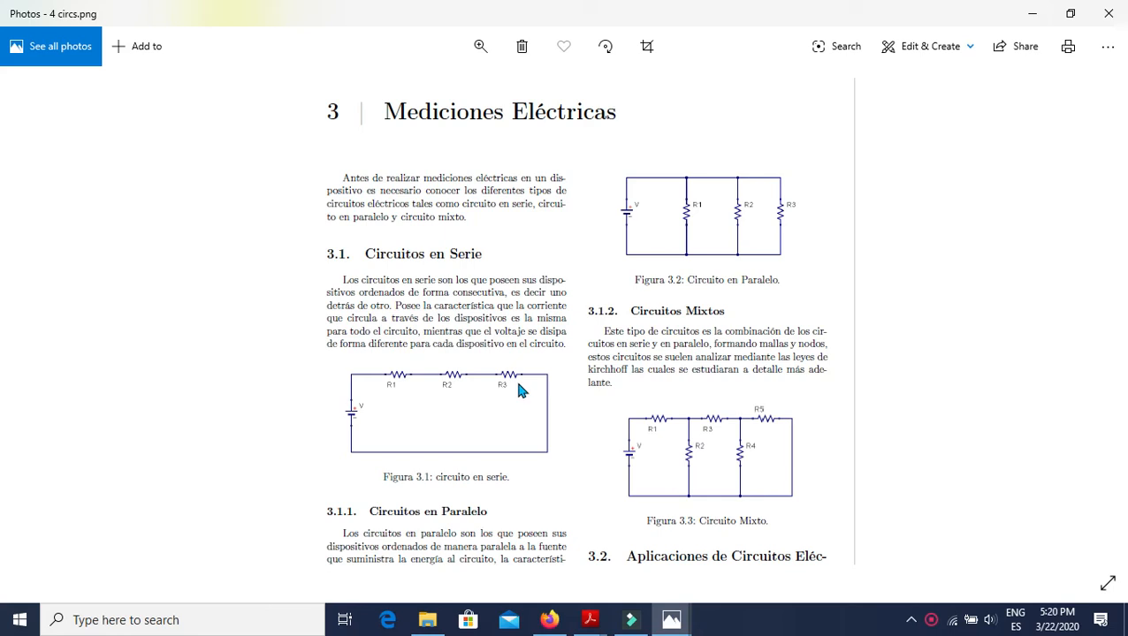
pyautogui.press('Left')
pyautogui.press('Left')
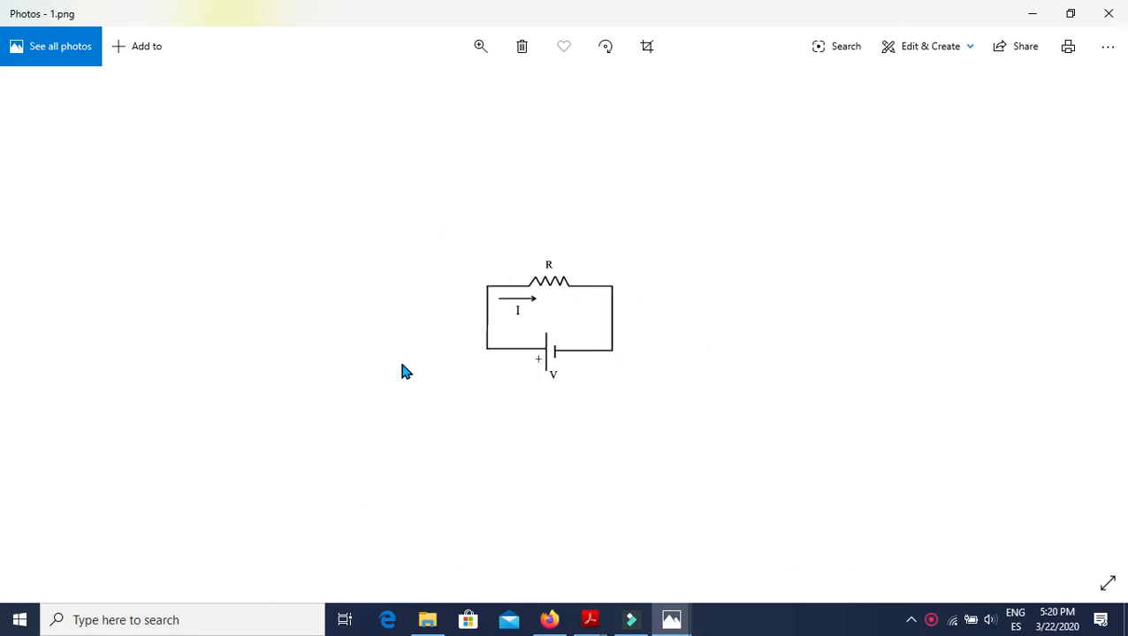
pyautogui.press('Right')
pyautogui.press('Right')
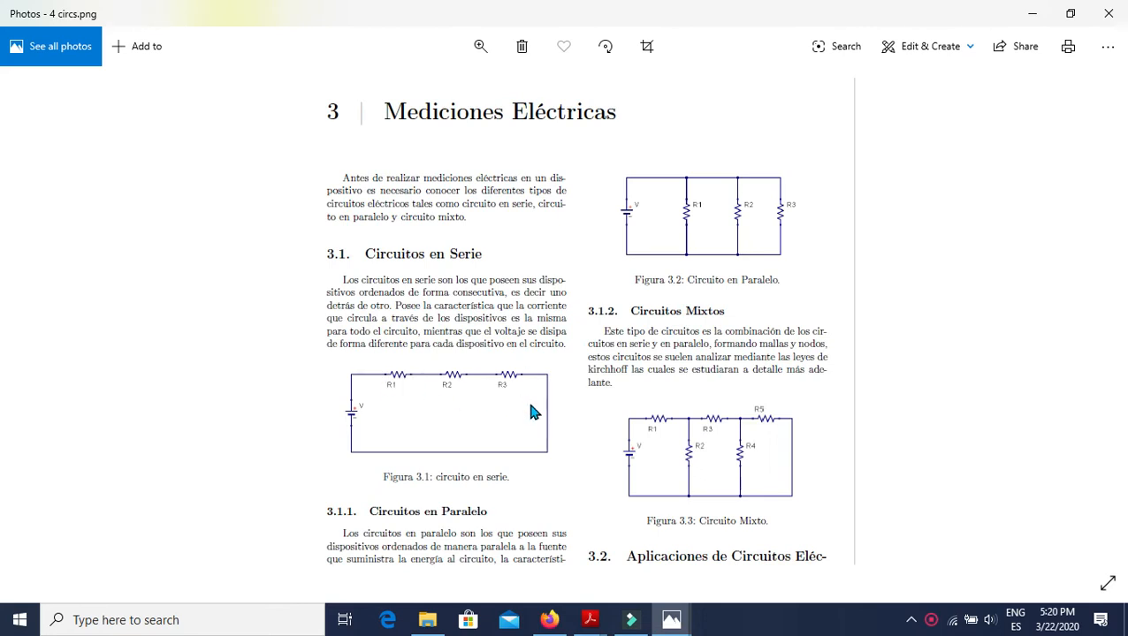
pyautogui.press('Left')
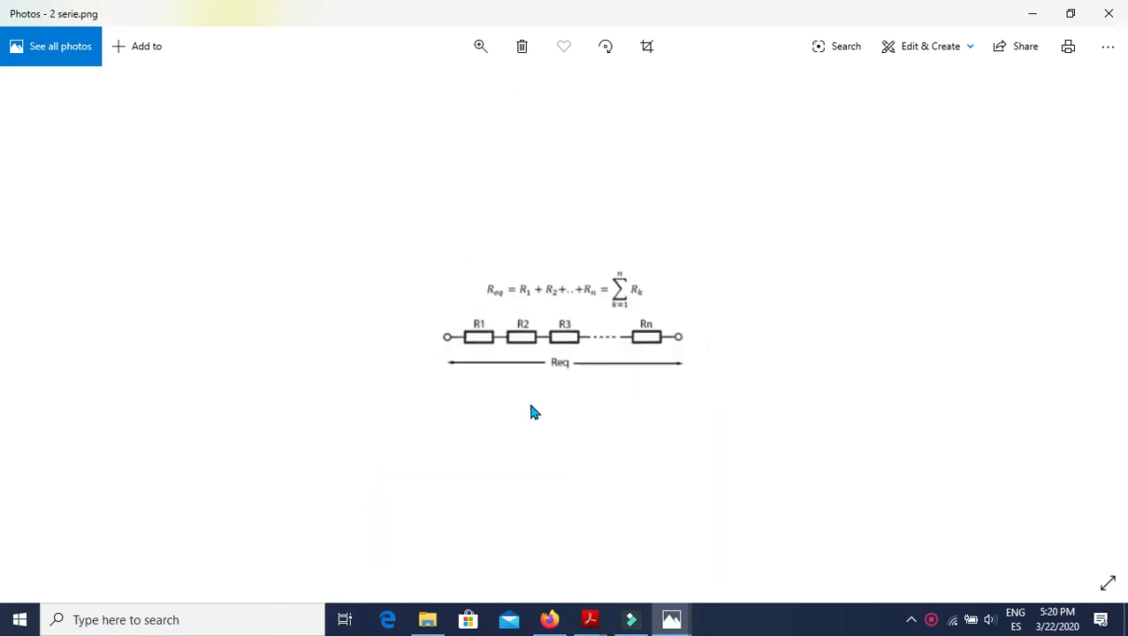